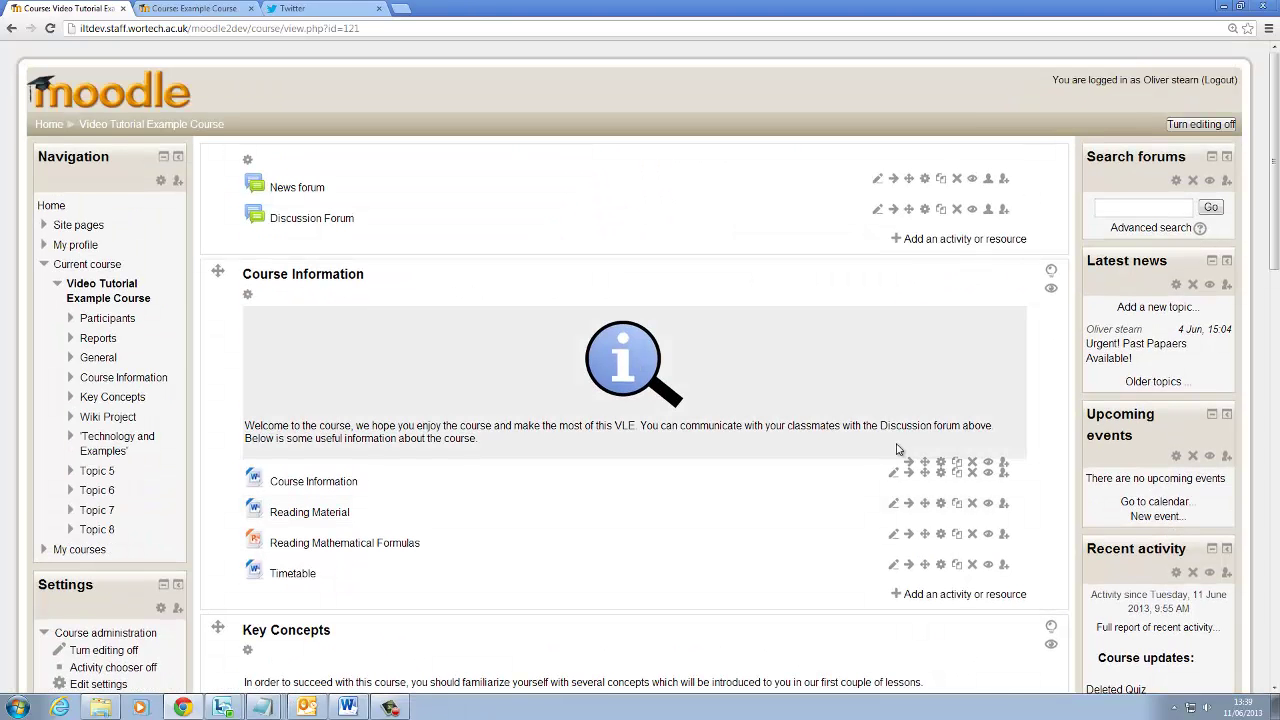
# Step: Look over the course page's topic sections, the Search forums block and the two forums at its start
pyautogui.scroll(-3, 1038, 393)
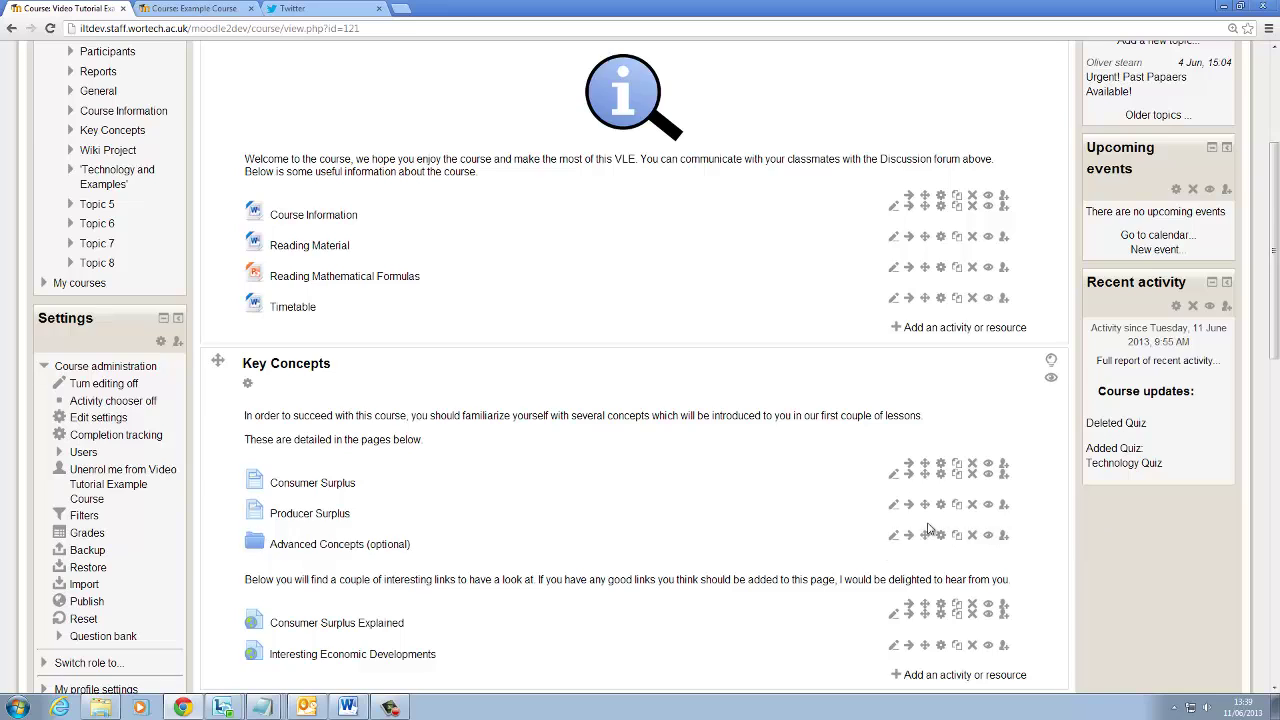
pyautogui.scroll(3, 928, 530)
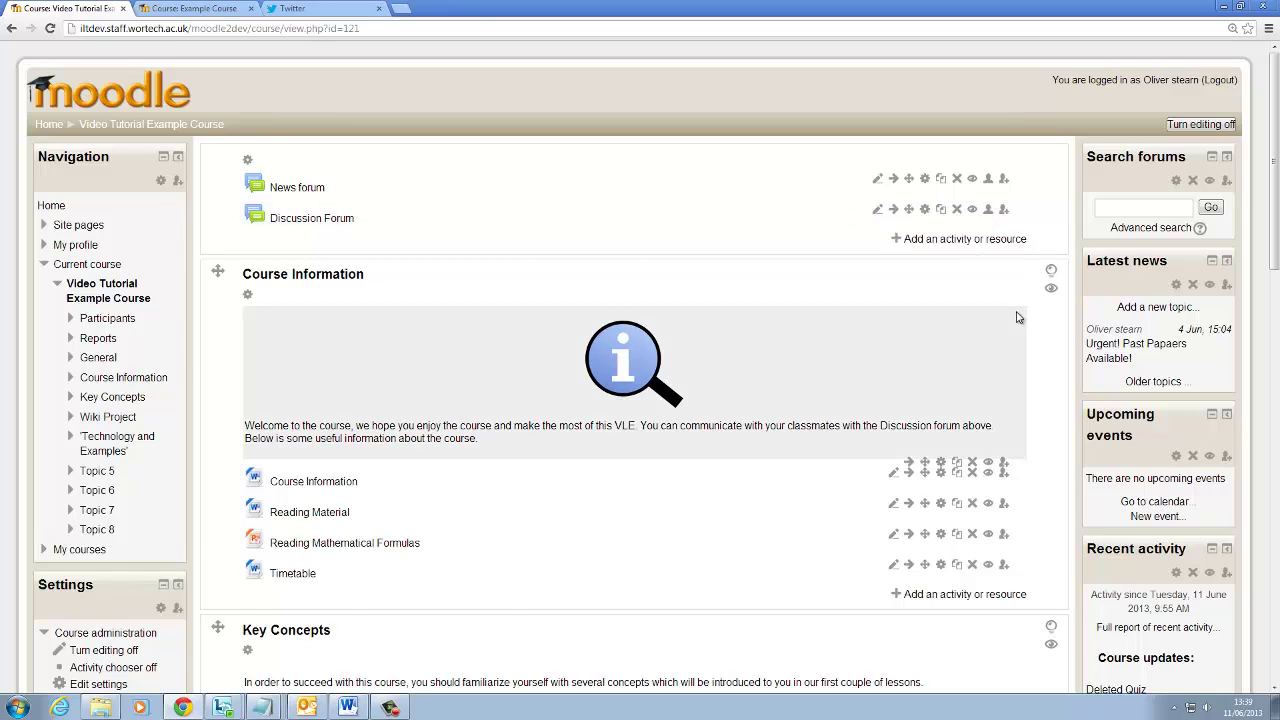
pyautogui.scroll(-1, 1025, 373)
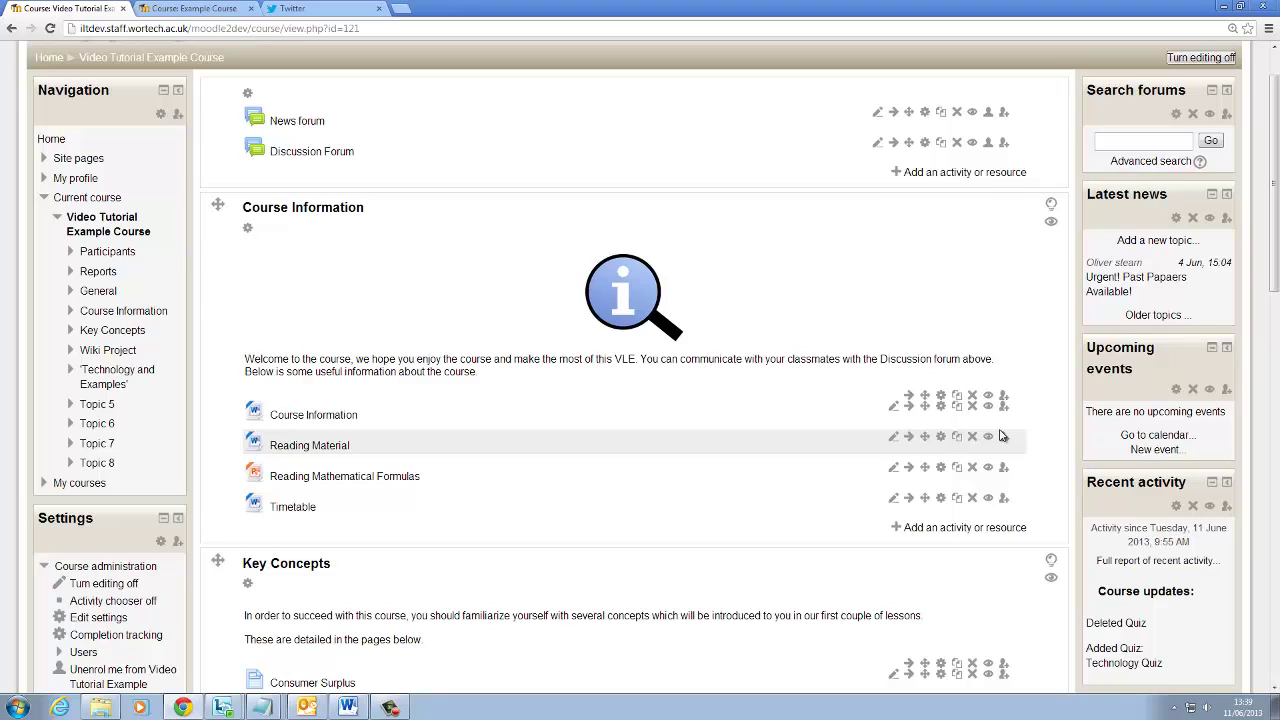
pyautogui.scroll(1, 1002, 436)
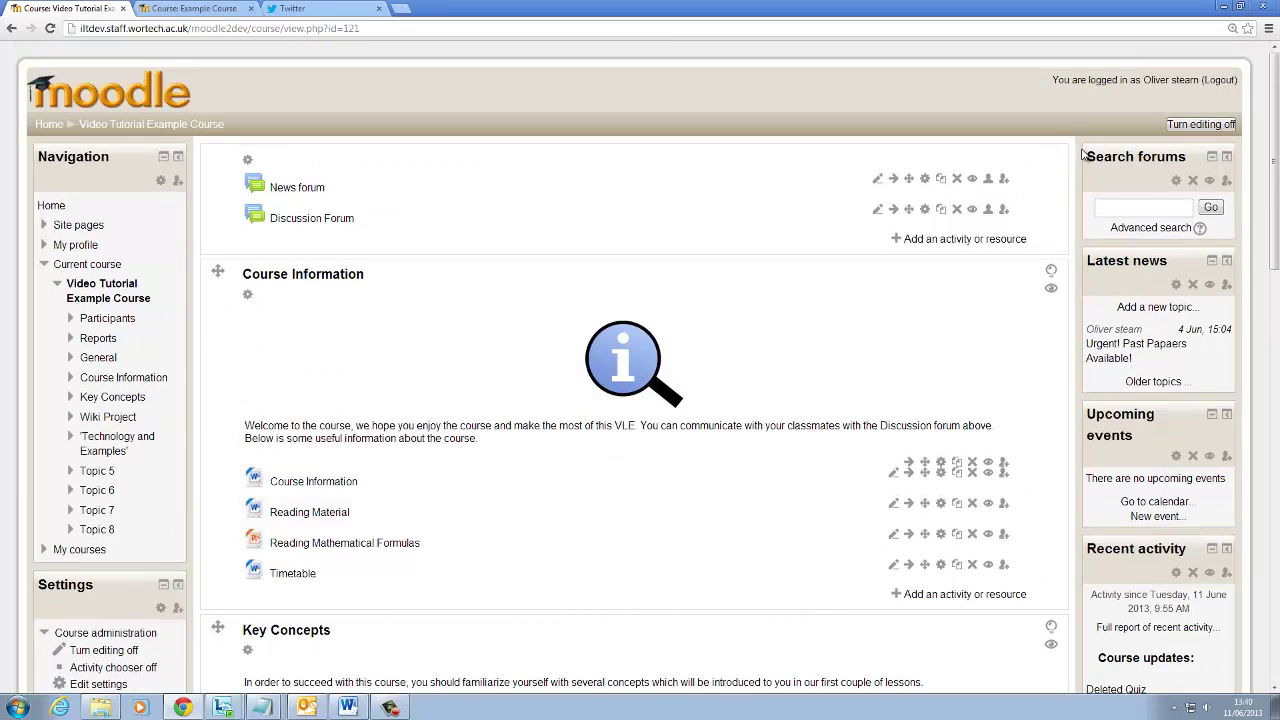
pyautogui.moveTo(1082, 155); pyautogui.dragTo(1195, 156)
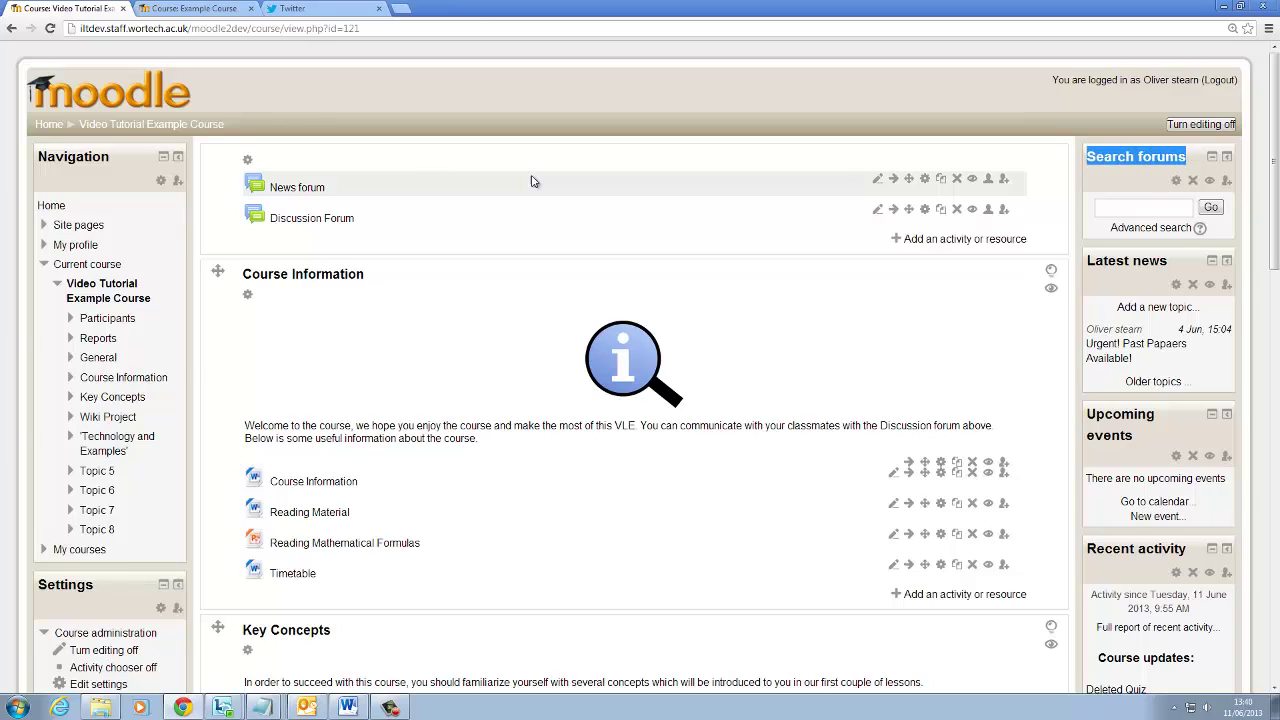
pyautogui.moveTo(393, 226); pyautogui.dragTo(233, 173)
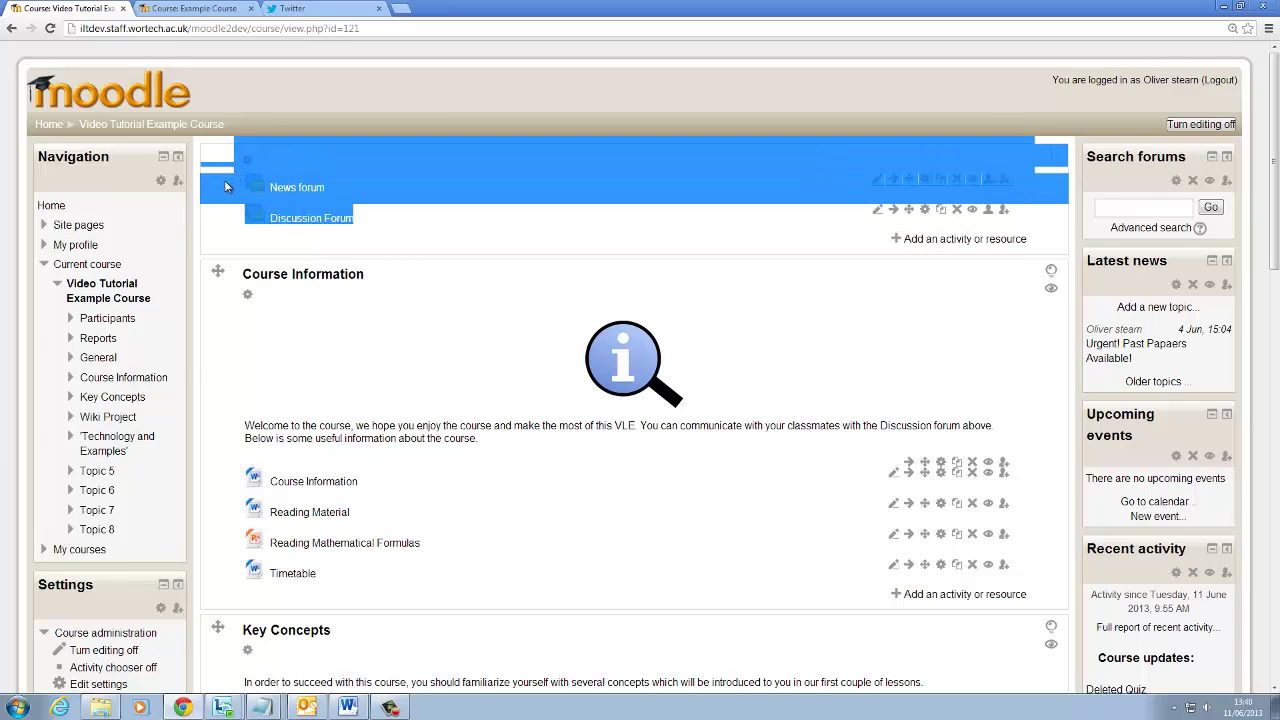
pyautogui.click(226, 186)
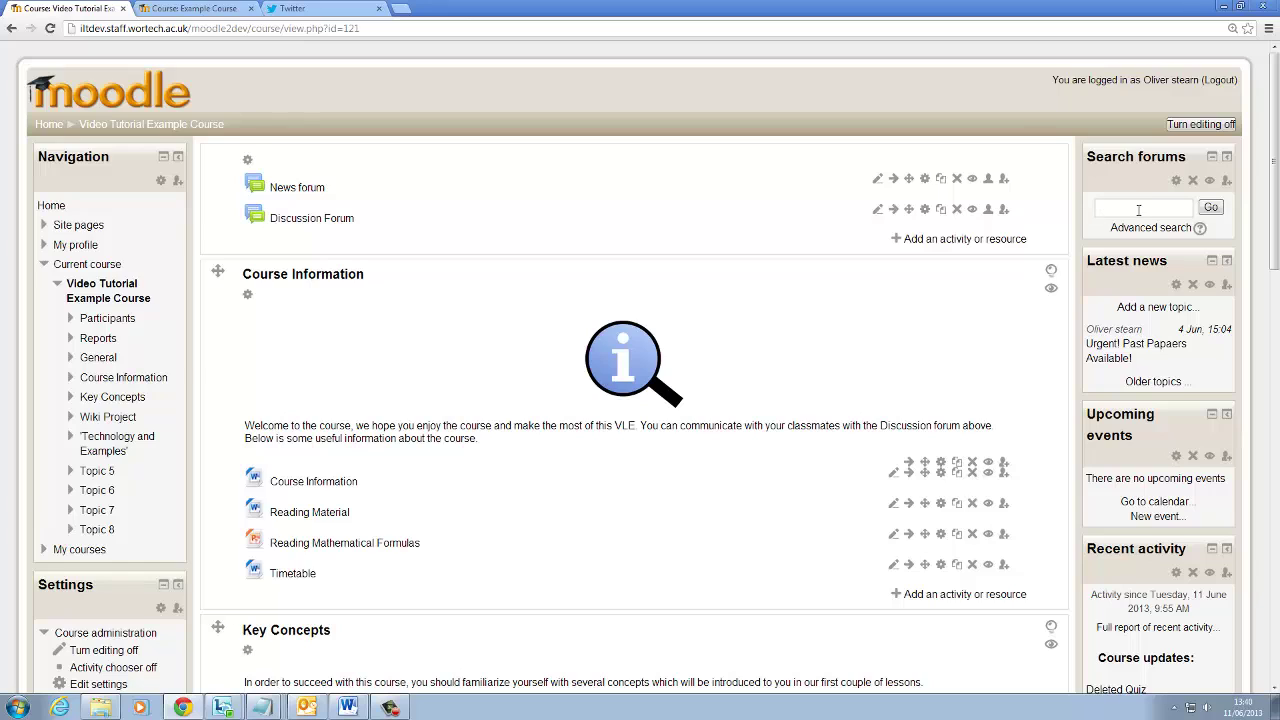
# Step: Delete the Search forums block from the course page
pyautogui.click(1193, 190)
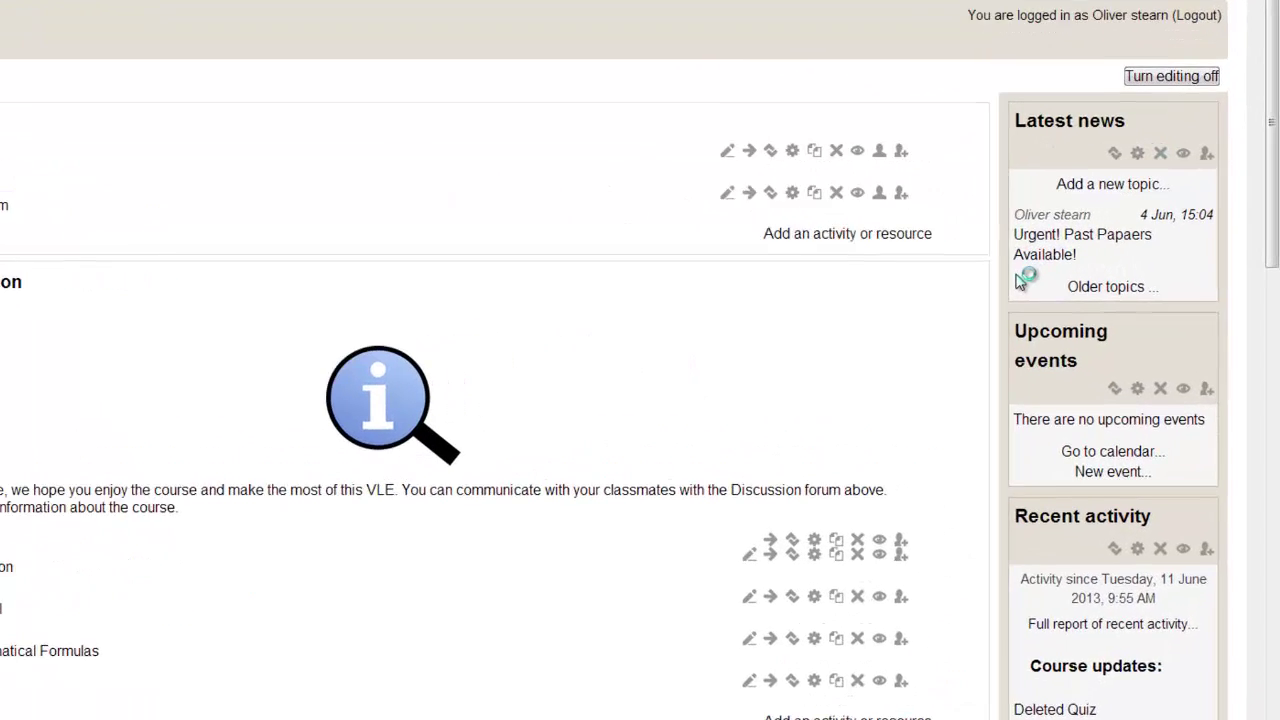
# Step: Compare the Latest news entry about past papers with the News forum's content and return to the course page
pyautogui.moveTo(1094, 260); pyautogui.dragTo(1004, 225)
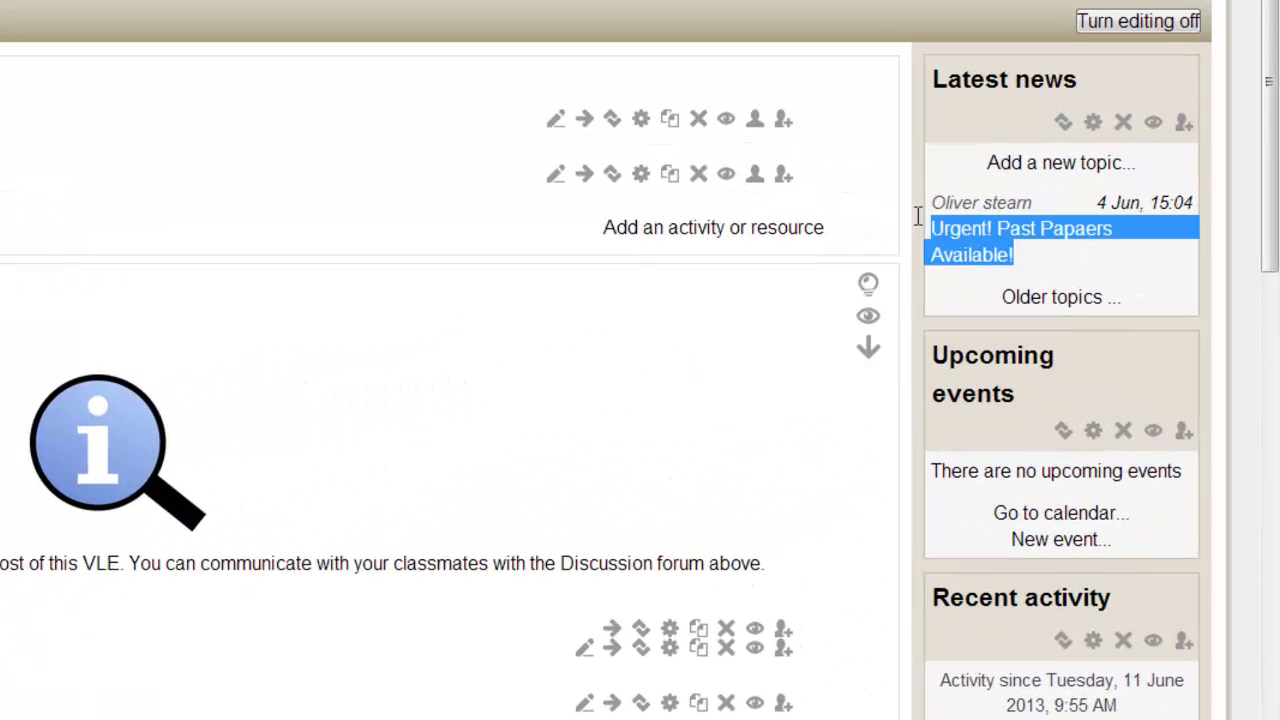
pyautogui.moveTo(917, 217)
pyautogui.mouseDown()
pyautogui.moveTo(934, 194)
pyautogui.moveTo(934, 207)
pyautogui.mouseUp()
pyautogui.click(1043, 266)
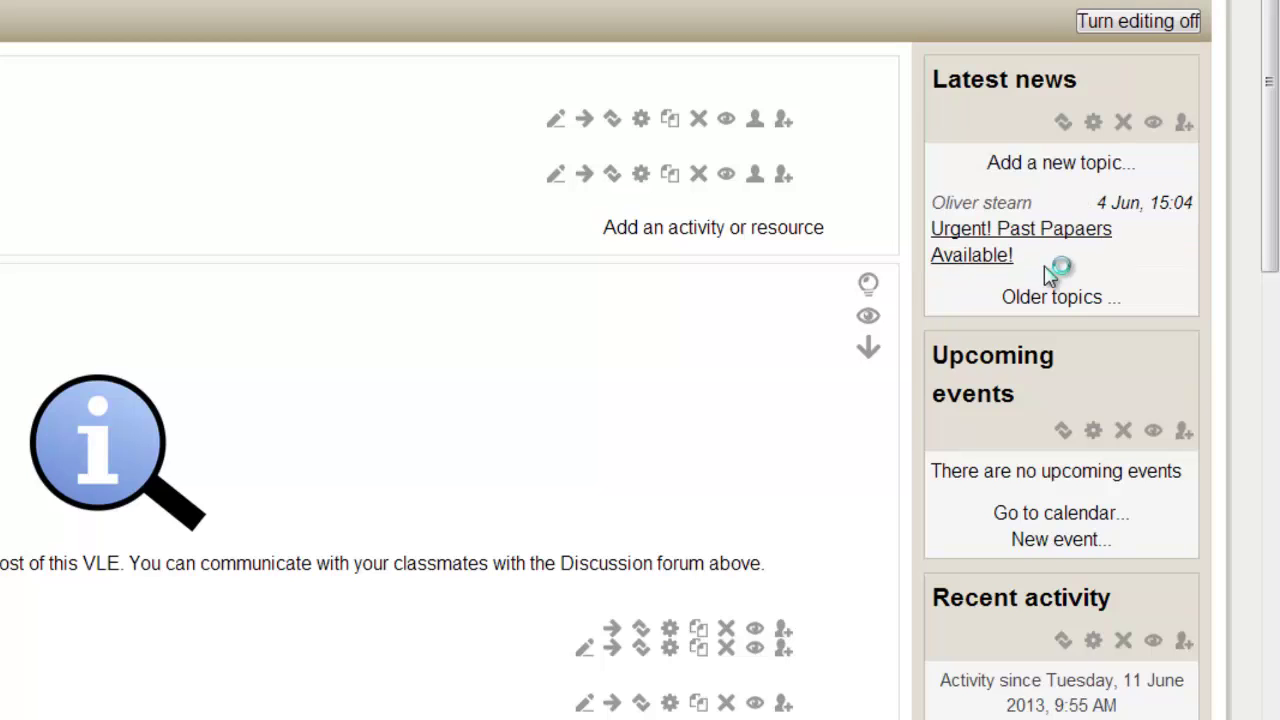
pyautogui.moveTo(1041, 258); pyautogui.dragTo(943, 230)
pyautogui.click(1088, 252)
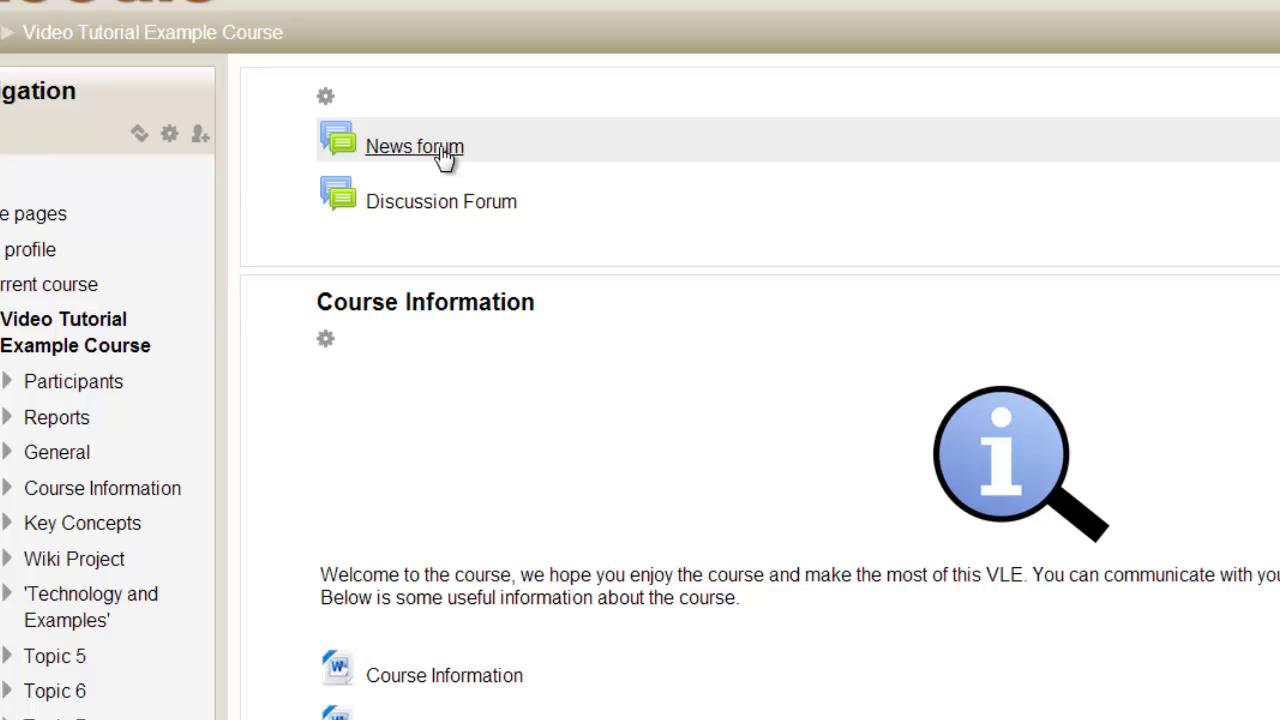
pyautogui.click(441, 150)
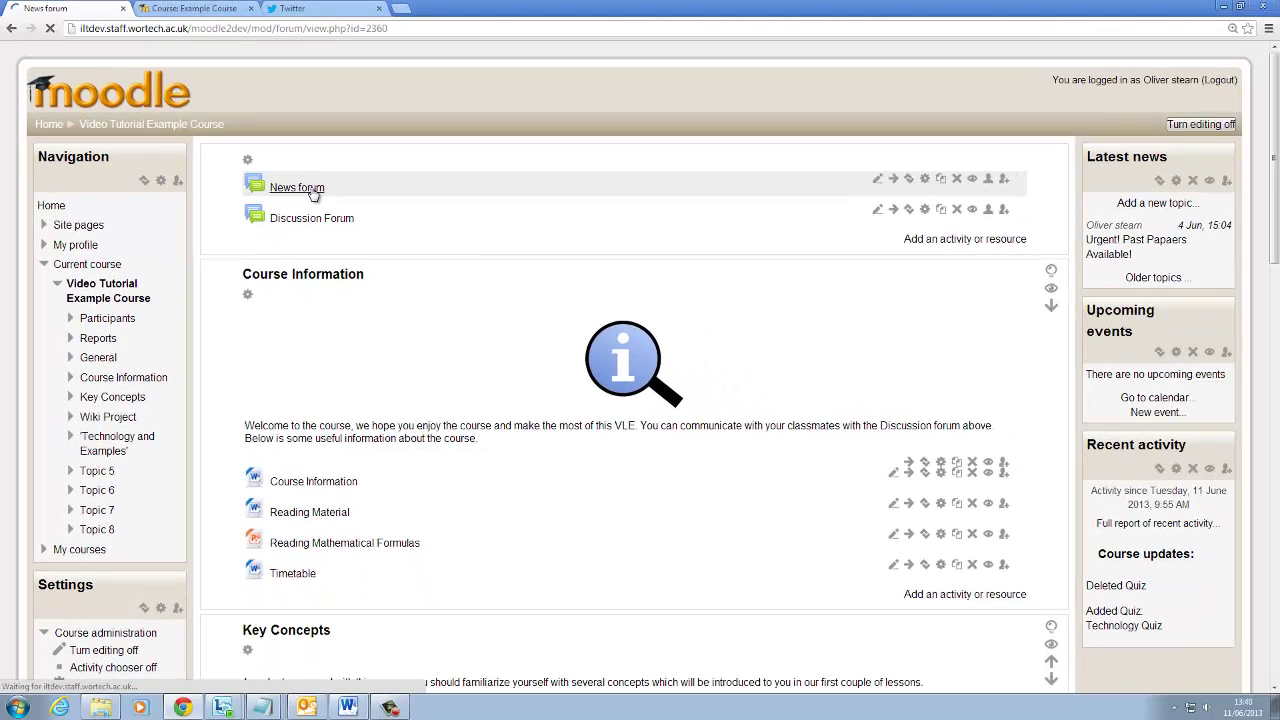
pyautogui.moveTo(214, 288); pyautogui.dragTo(392, 302)
pyautogui.click(15, 35)
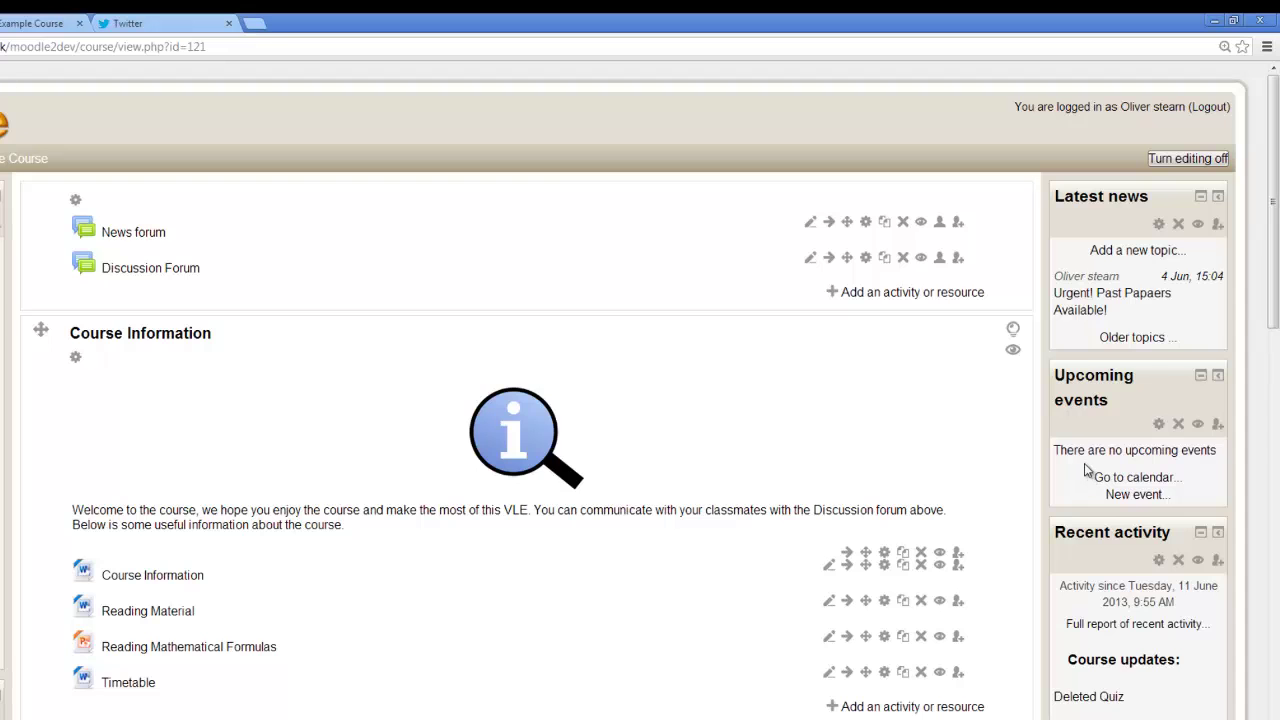
# Step: Delete the Upcoming events block from the course page
pyautogui.scroll(-1, 1145, 482)
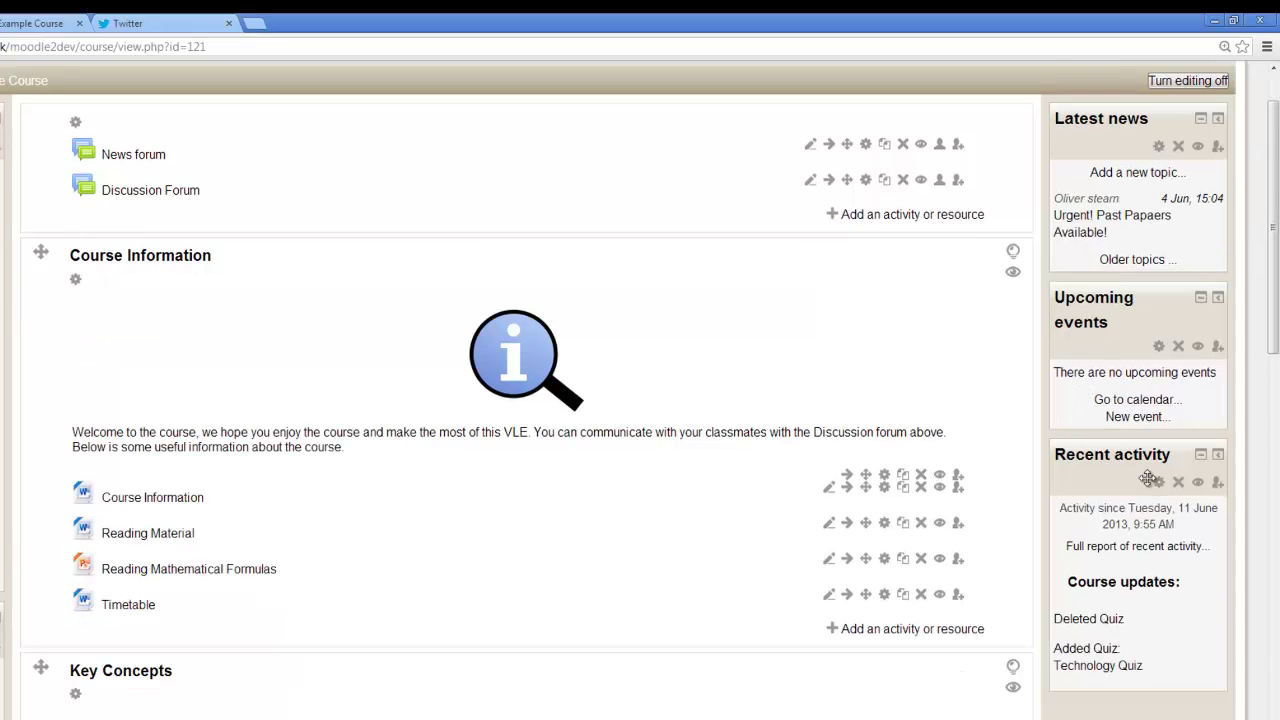
pyautogui.scroll(-6, 1147, 478)
pyautogui.scroll(7, 1147, 478)
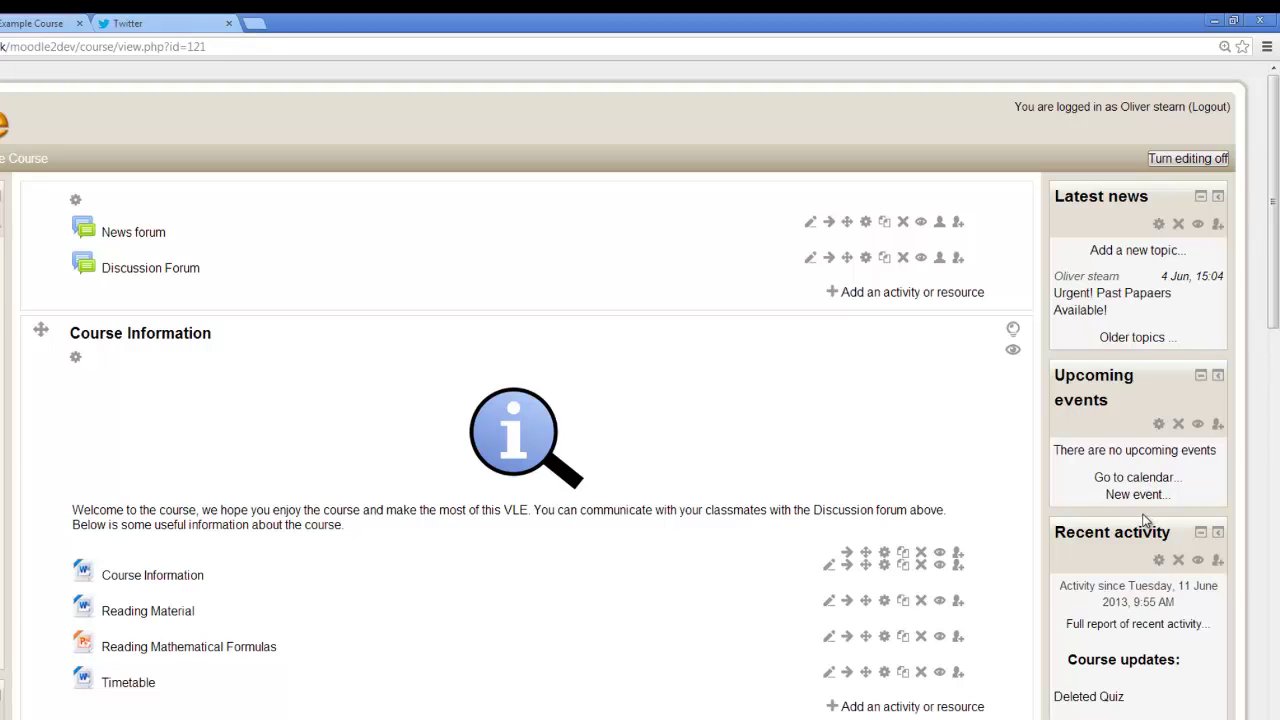
pyautogui.click(1177, 430)
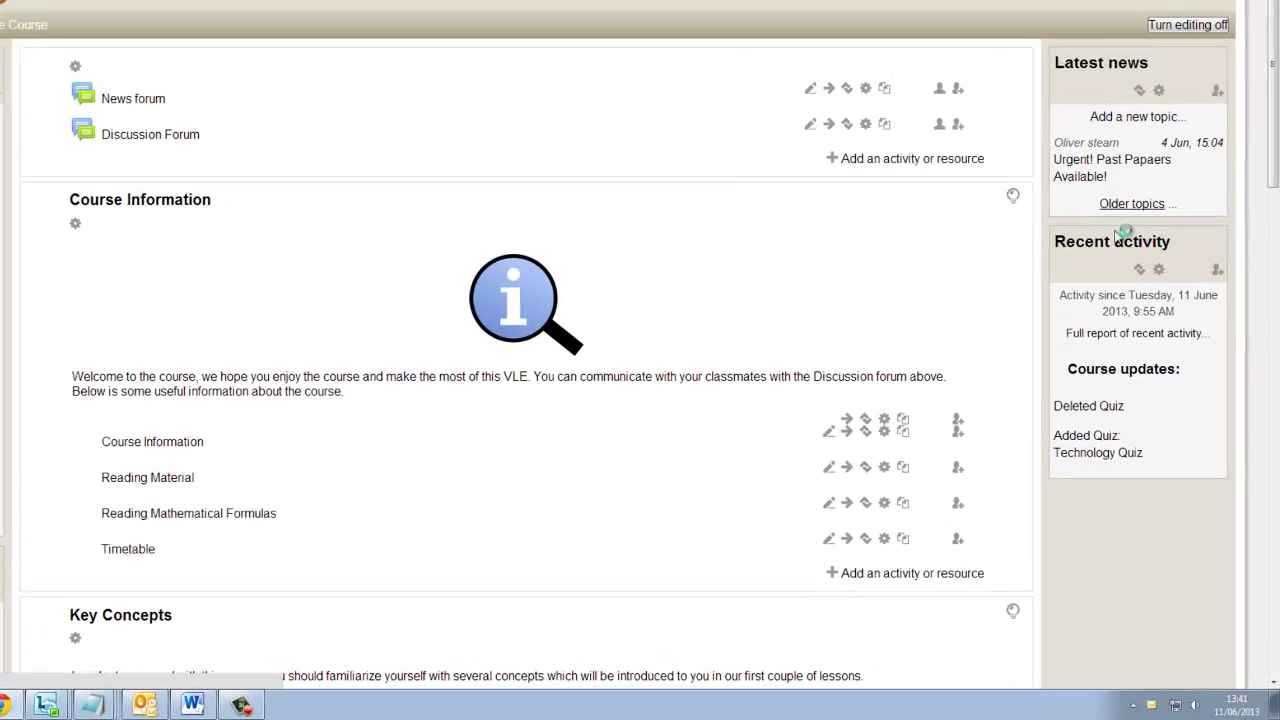
# Step: Examine the course updates listed in the Recent activity block
pyautogui.moveTo(1088, 315); pyautogui.dragTo(1151, 316)
pyautogui.moveTo(1101, 158); pyautogui.dragTo(1163, 160)
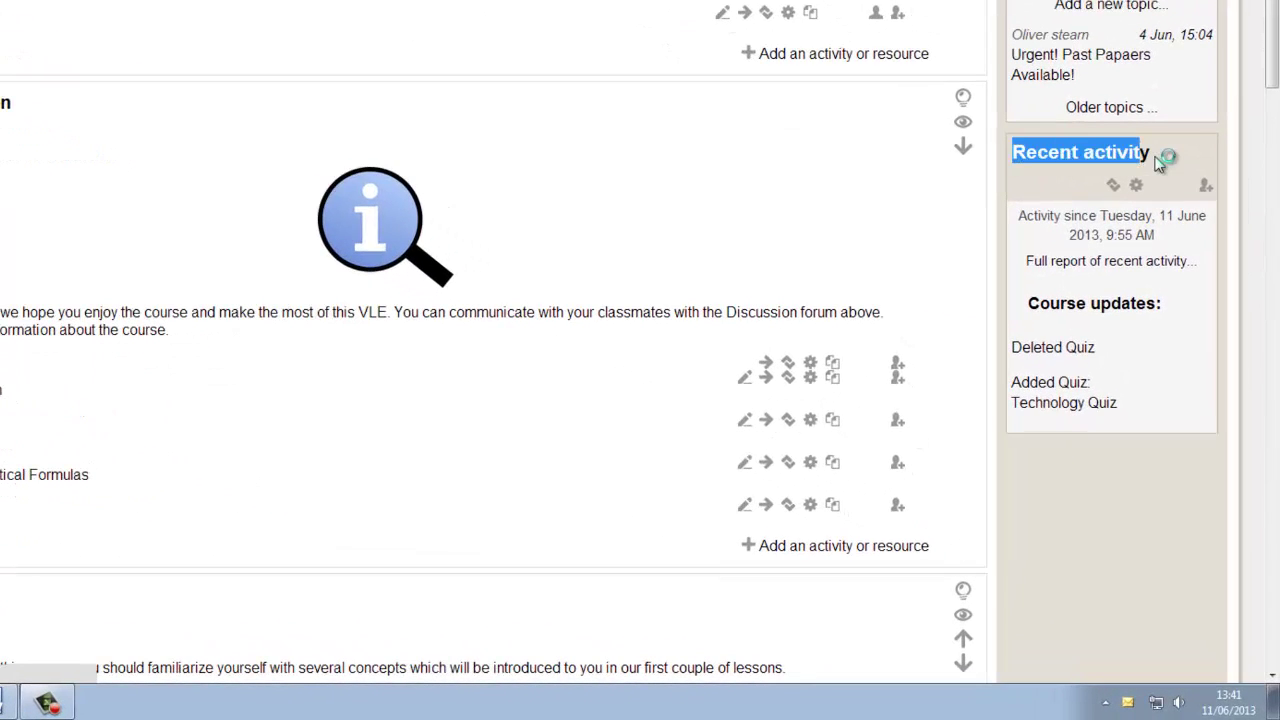
pyautogui.click(1163, 160)
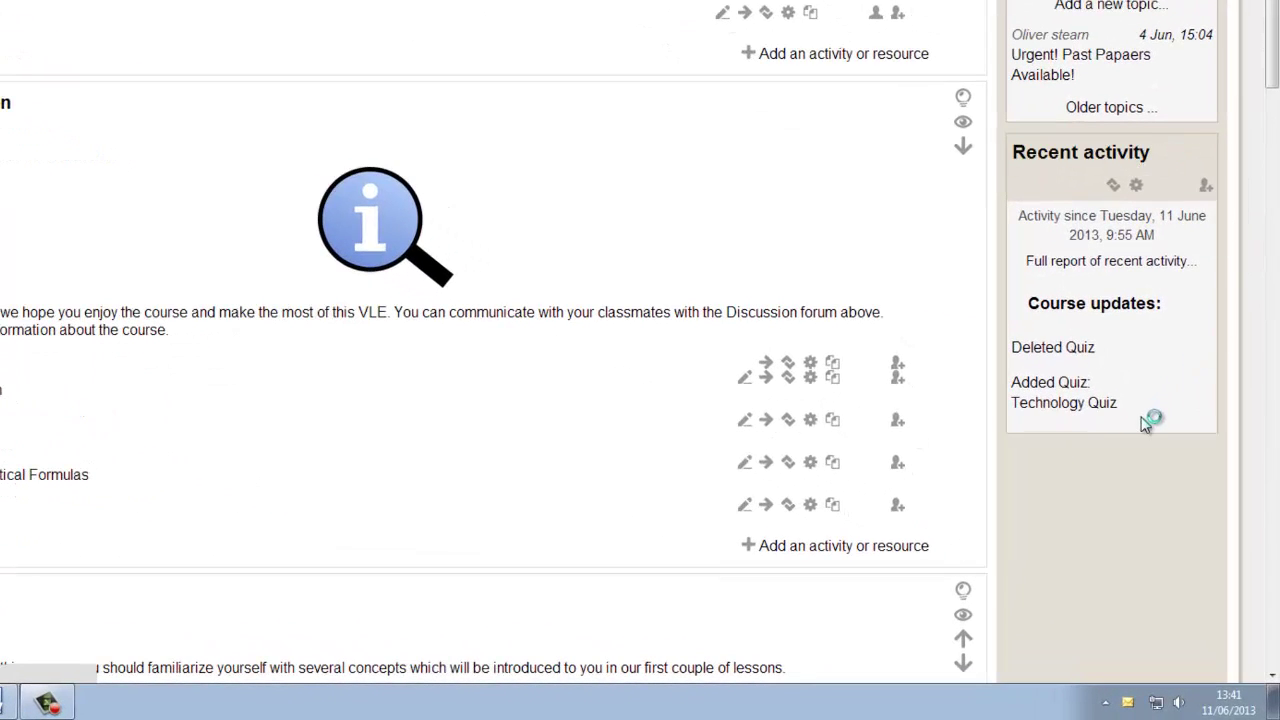
pyautogui.moveTo(1151, 420); pyautogui.dragTo(1008, 340)
pyautogui.click(1020, 380)
pyautogui.tripleClick(1046, 347)
pyautogui.moveTo(1112, 372); pyautogui.dragTo(1010, 381)
pyautogui.moveTo(1117, 405); pyautogui.dragTo(1069, 234)
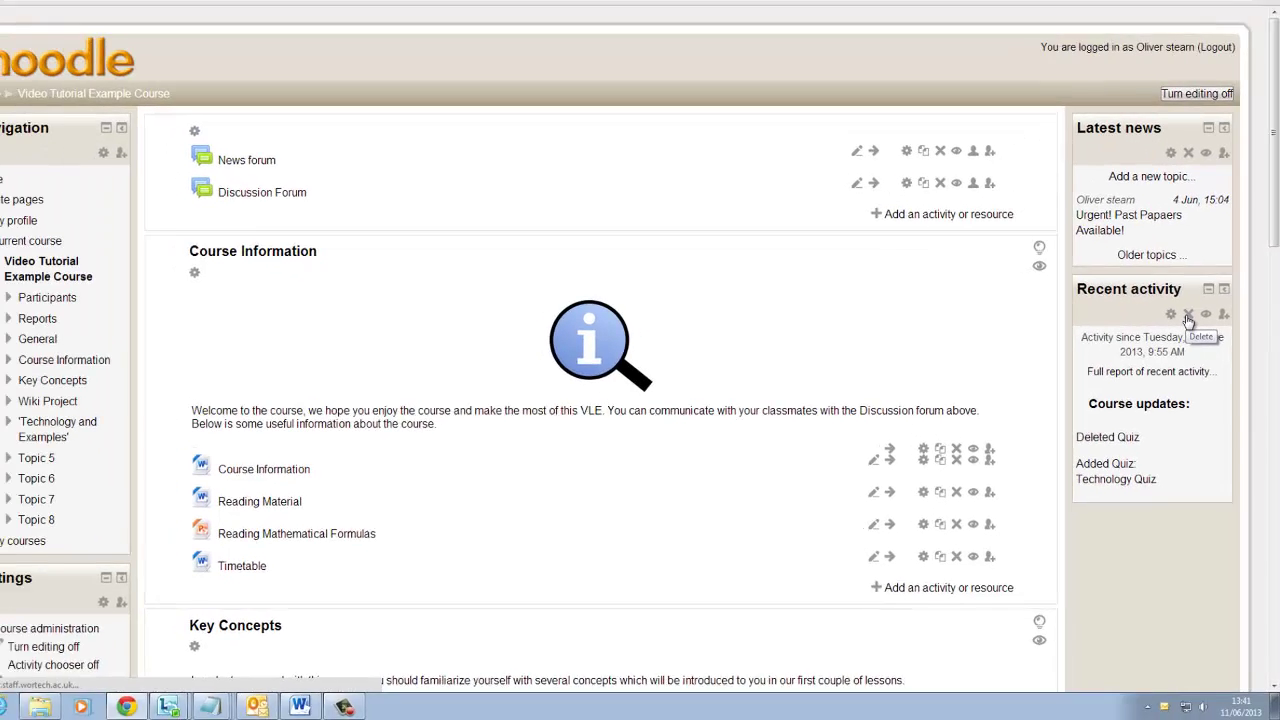
# Step: Delete the Recent activity block from the course page and confirm the deletion
pyautogui.click(1159, 189)
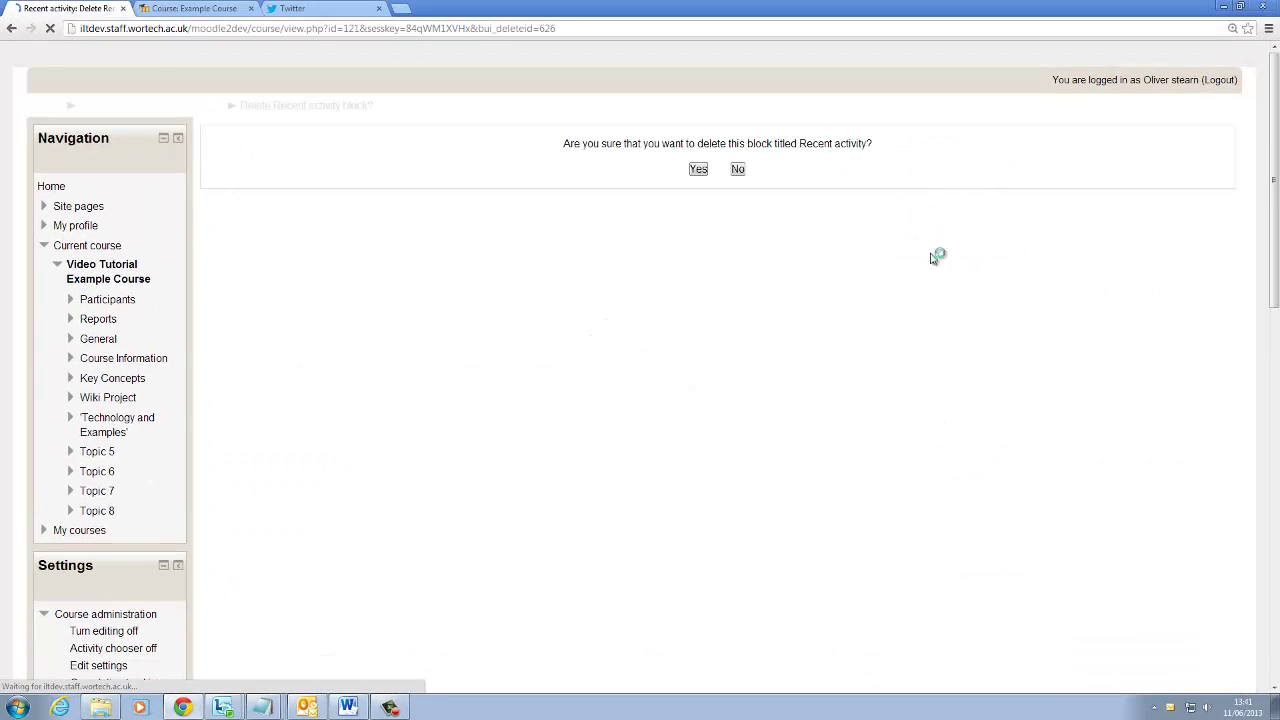
pyautogui.click(697, 189)
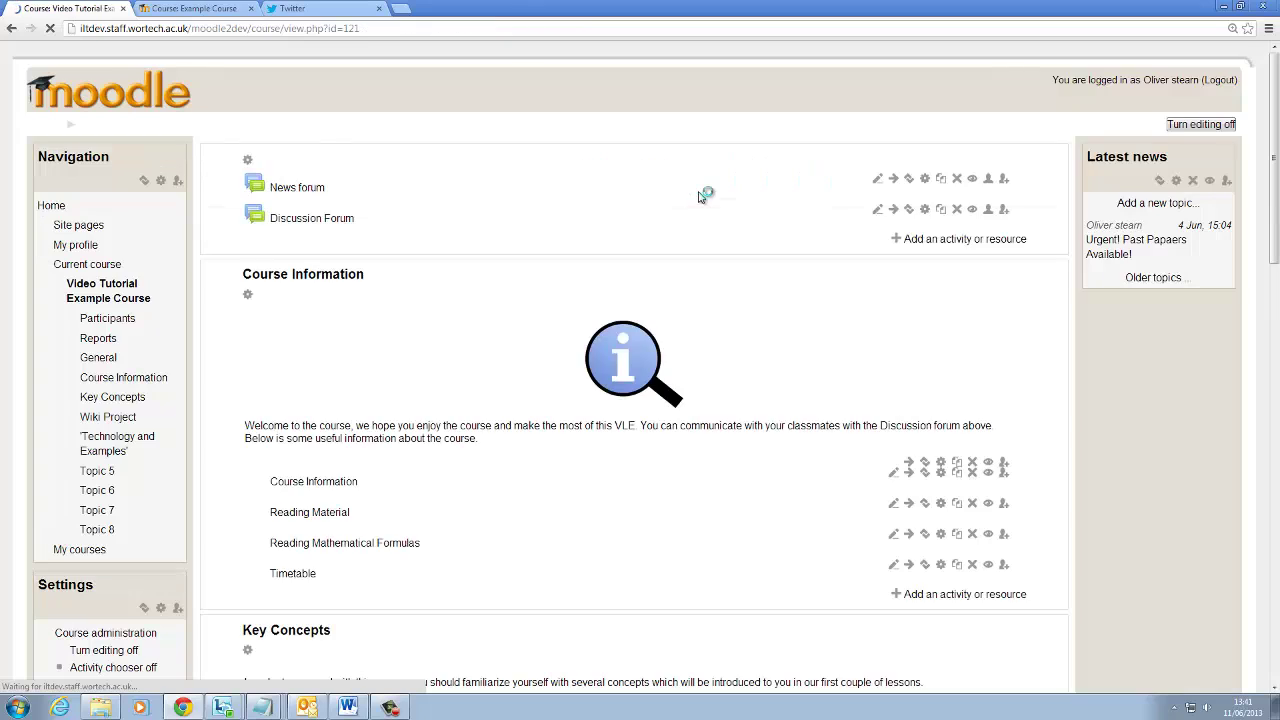
pyautogui.scroll(-6, 720, 370)
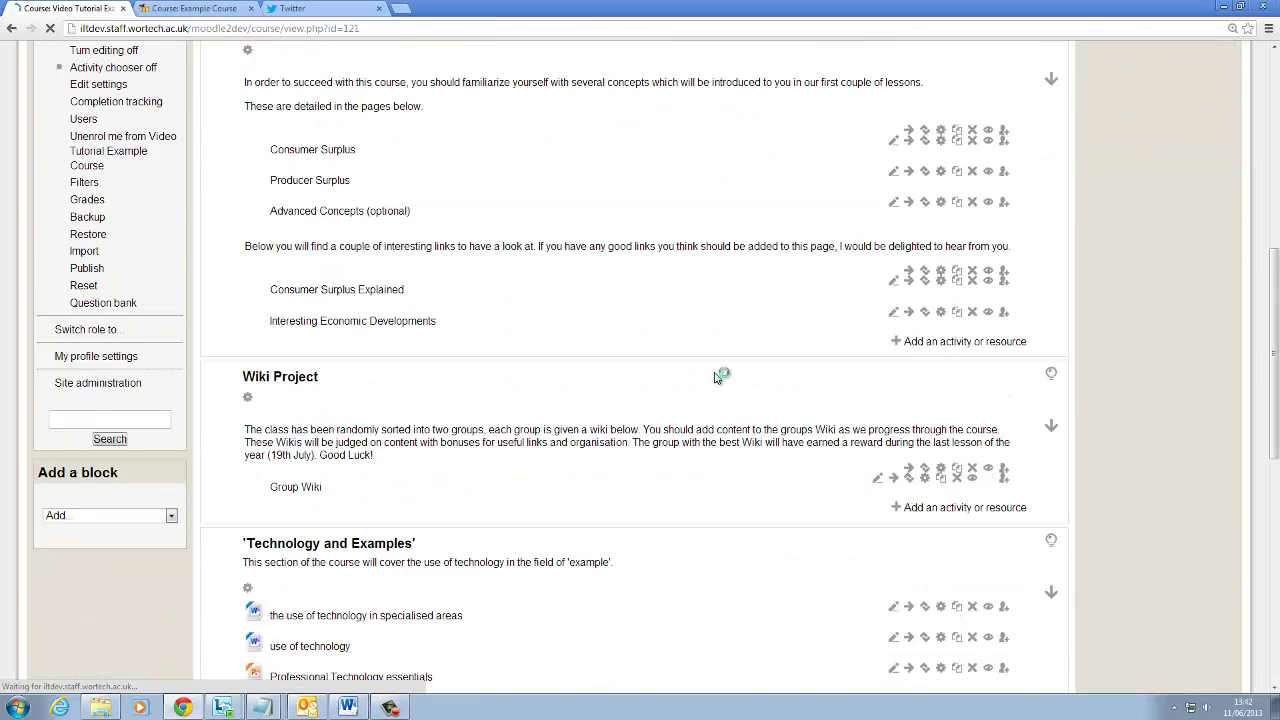
pyautogui.scroll(2, 716, 378)
pyautogui.scroll(4, 716, 378)
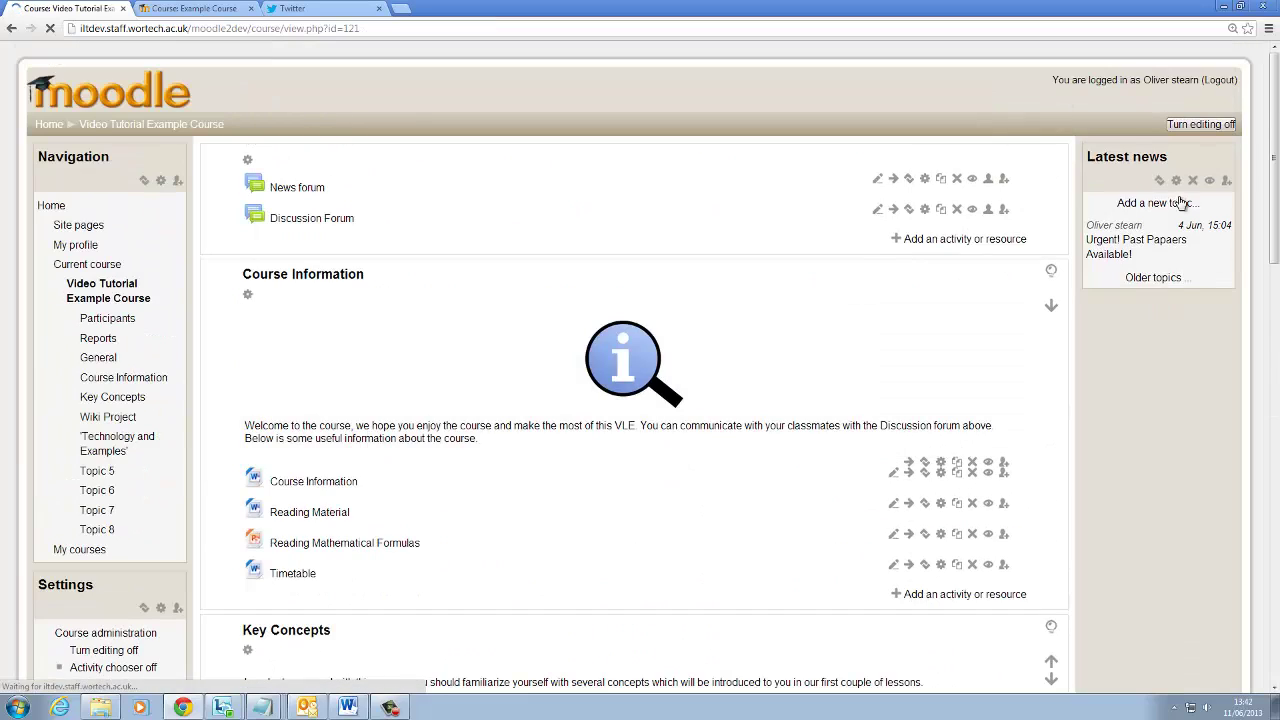
pyautogui.click(1219, 252)
# Step: Add an HTML block to the course page
pyautogui.scroll(-3, 103, 465)
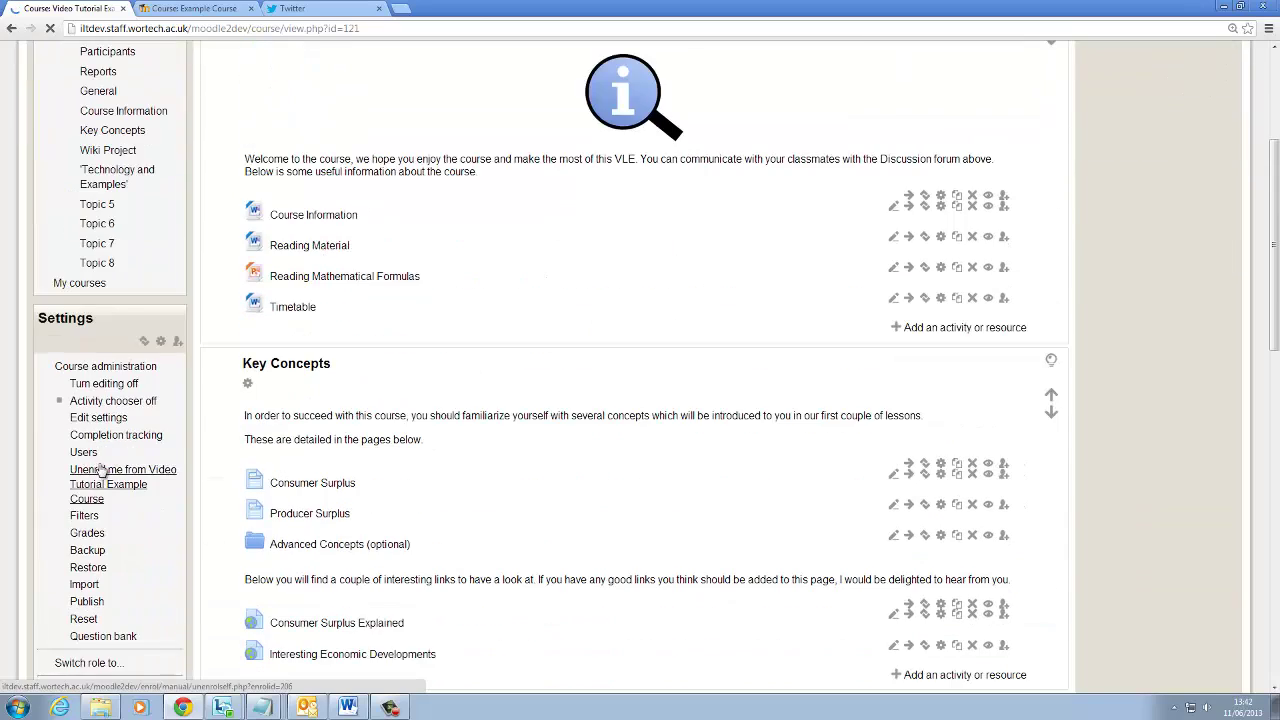
pyautogui.scroll(3, 104, 470)
pyautogui.scroll(-5, 119, 455)
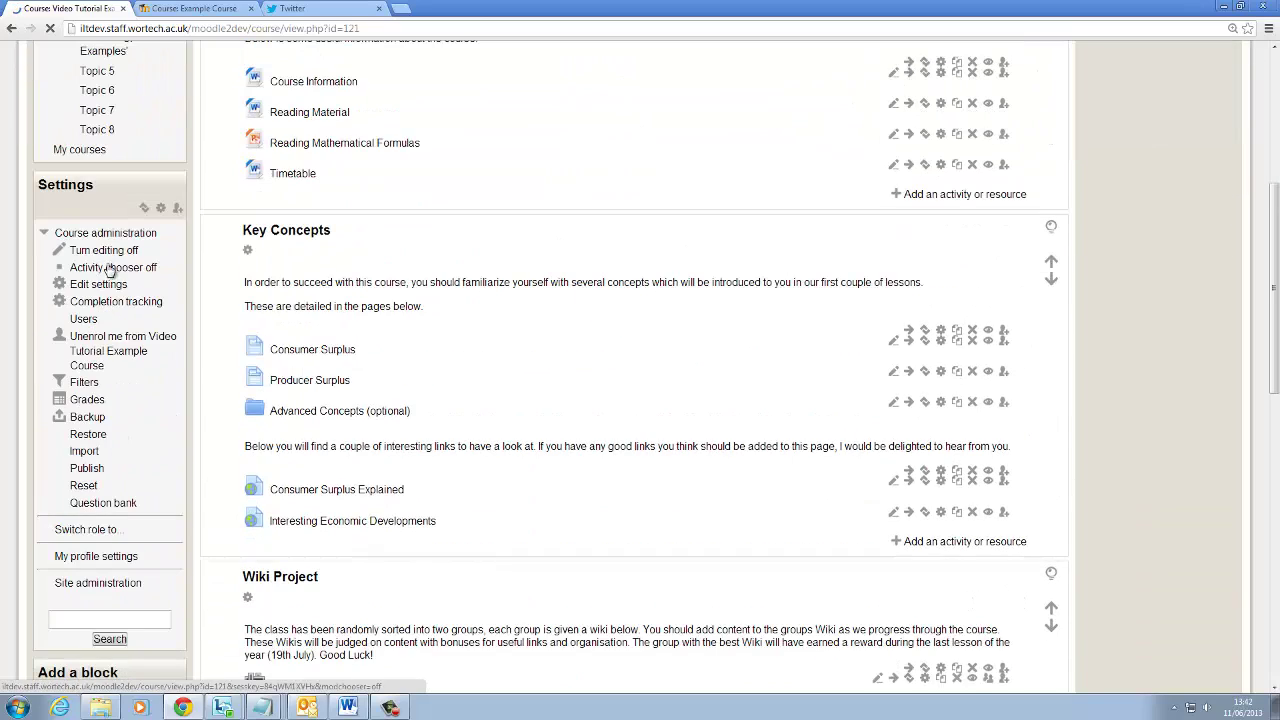
pyautogui.scroll(-1, 92, 621)
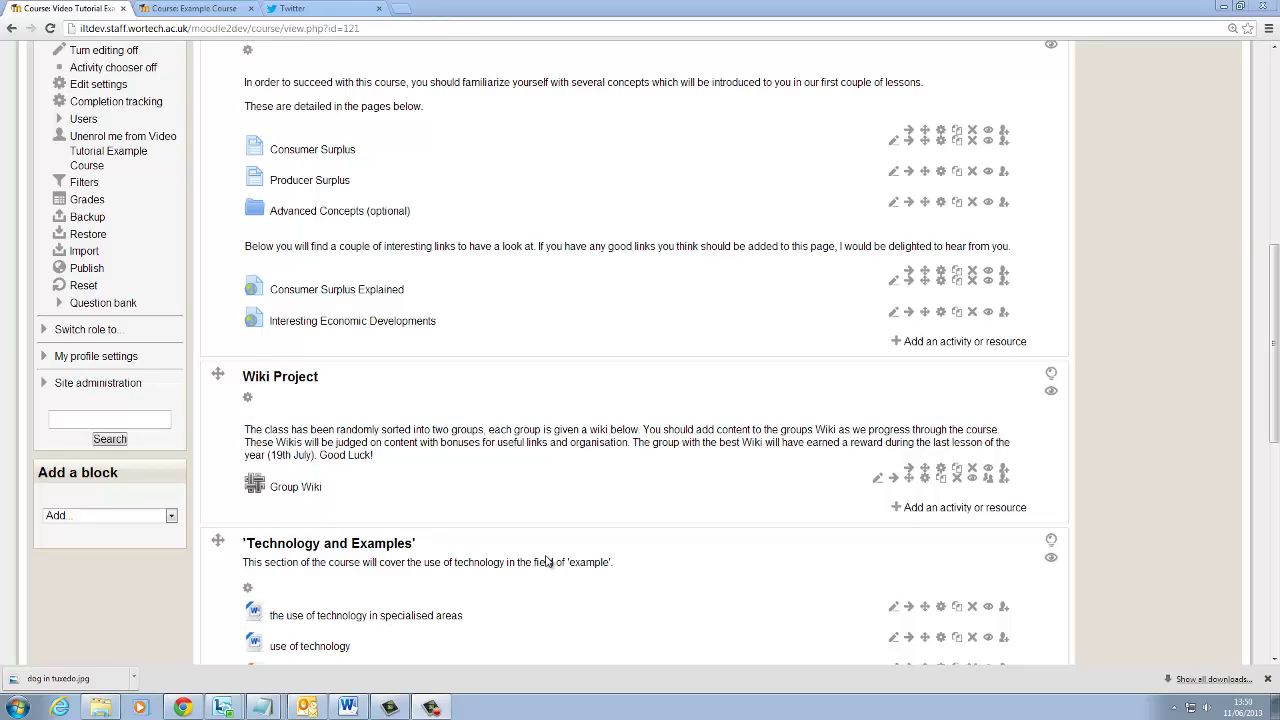
pyautogui.click(171, 517)
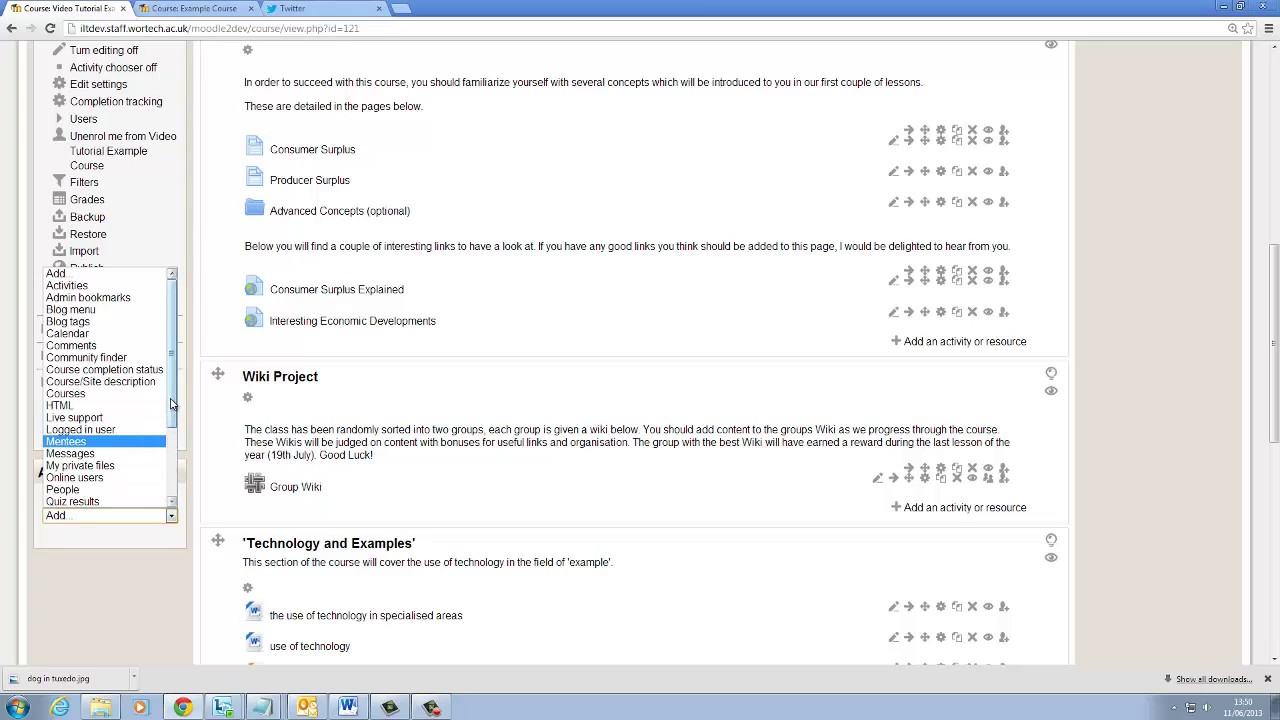
pyautogui.scroll(-3, 171, 404)
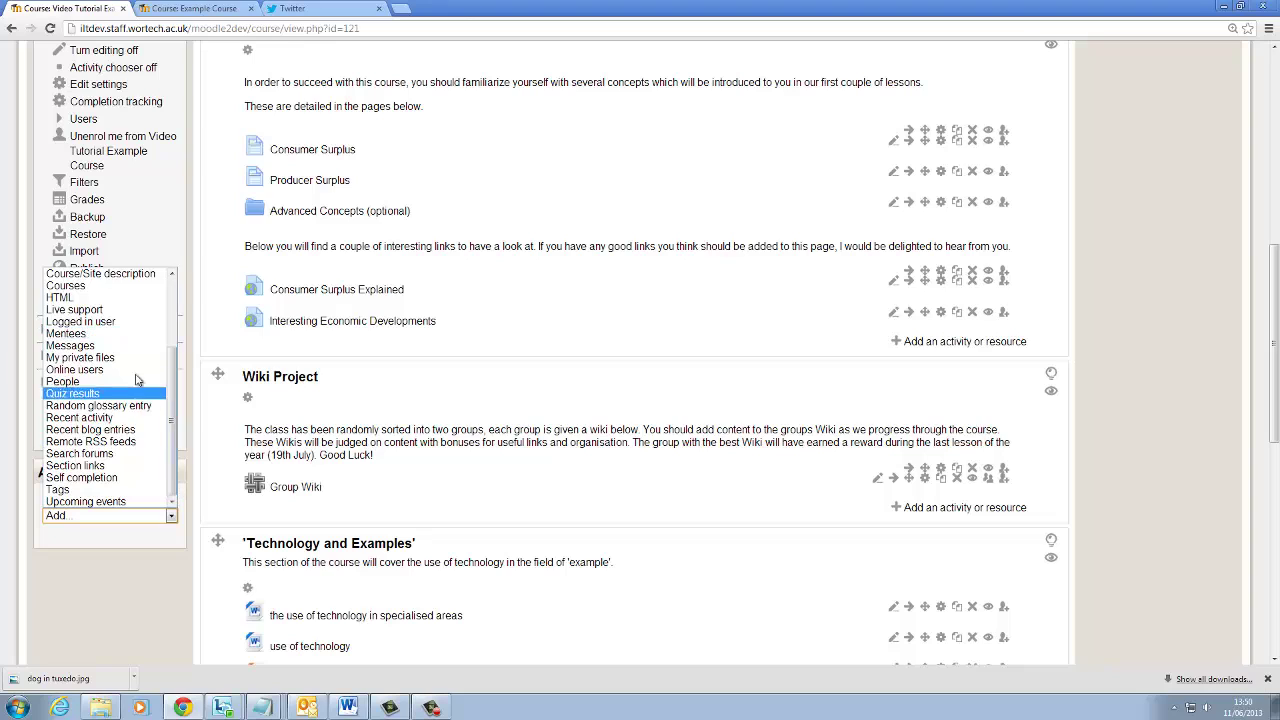
pyautogui.click(88, 298)
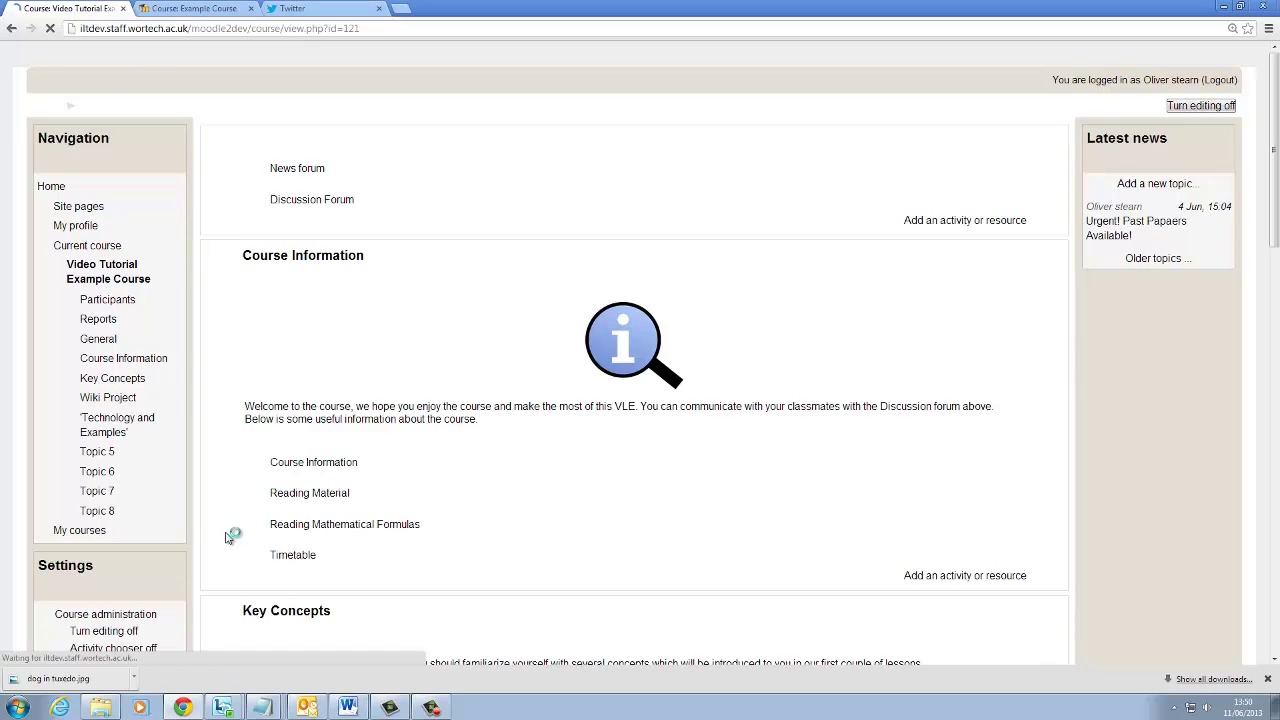
# Step: Move the new HTML block from below Settings to the opposite column, directly above the Latest news block
pyautogui.scroll(-6, 225, 555)
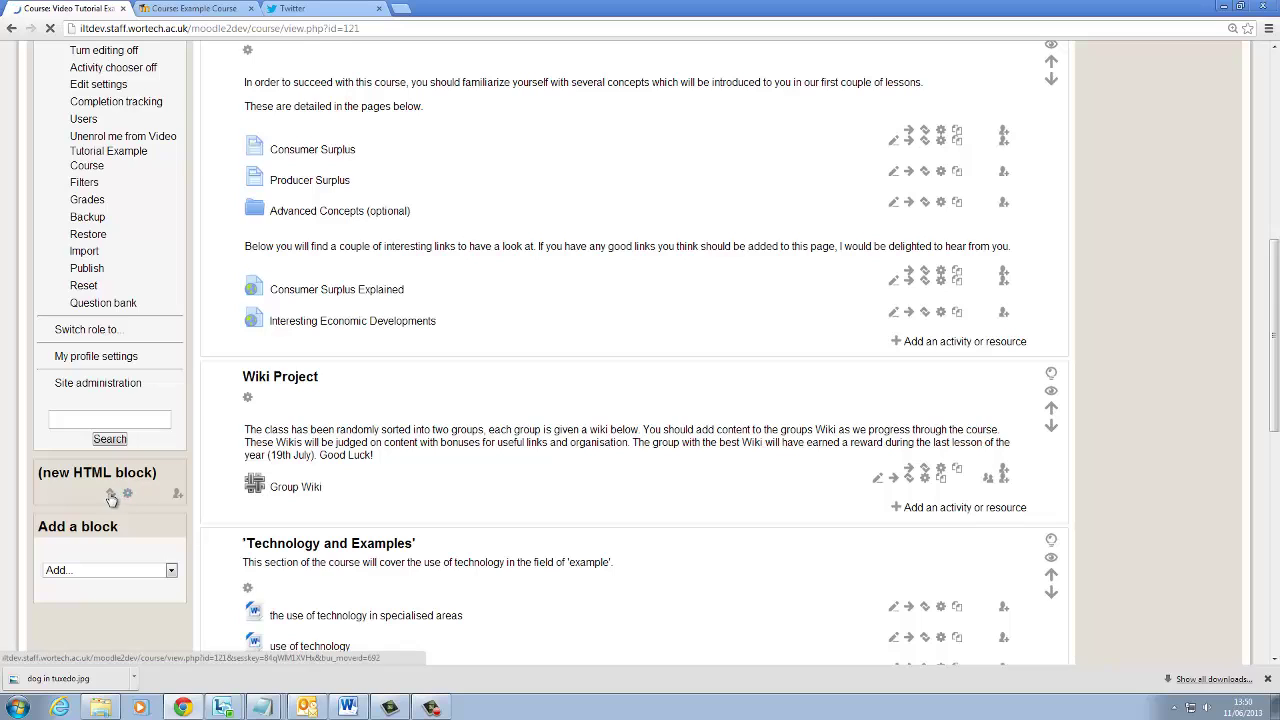
pyautogui.scroll(2, 228, 604)
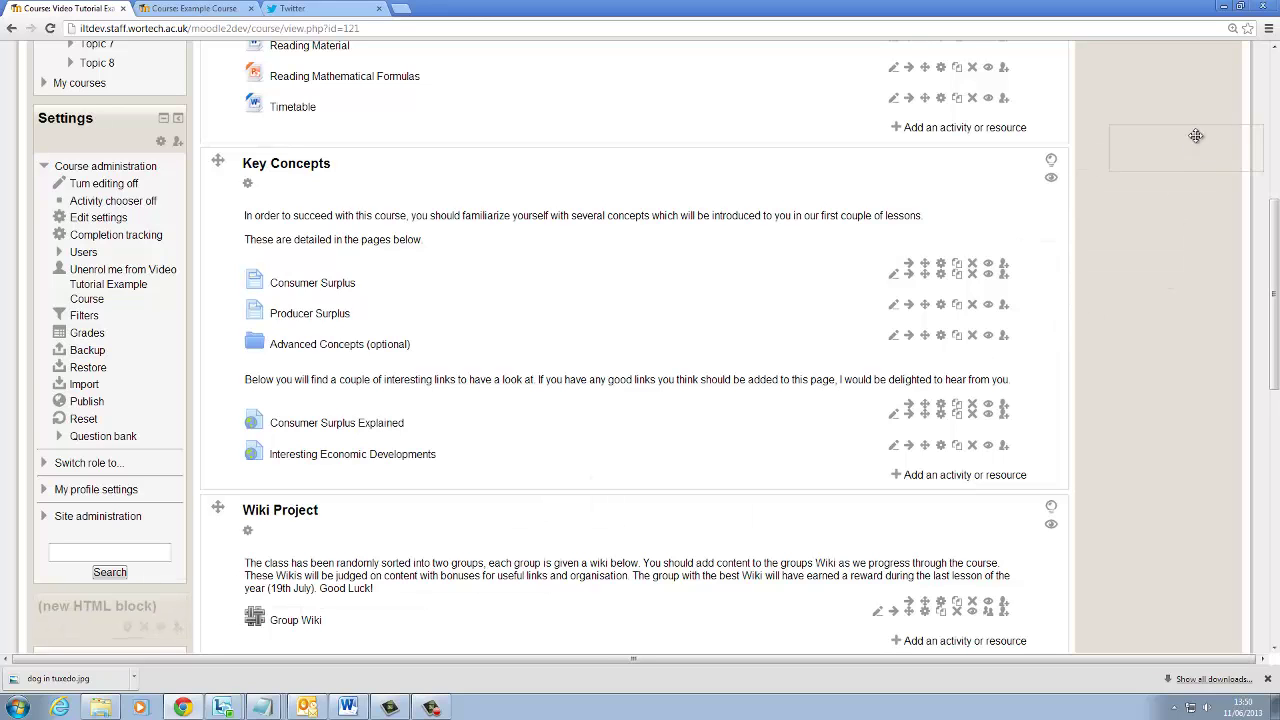
pyautogui.scroll(1, 1178, 88)
pyautogui.scroll(2, 1152, 34)
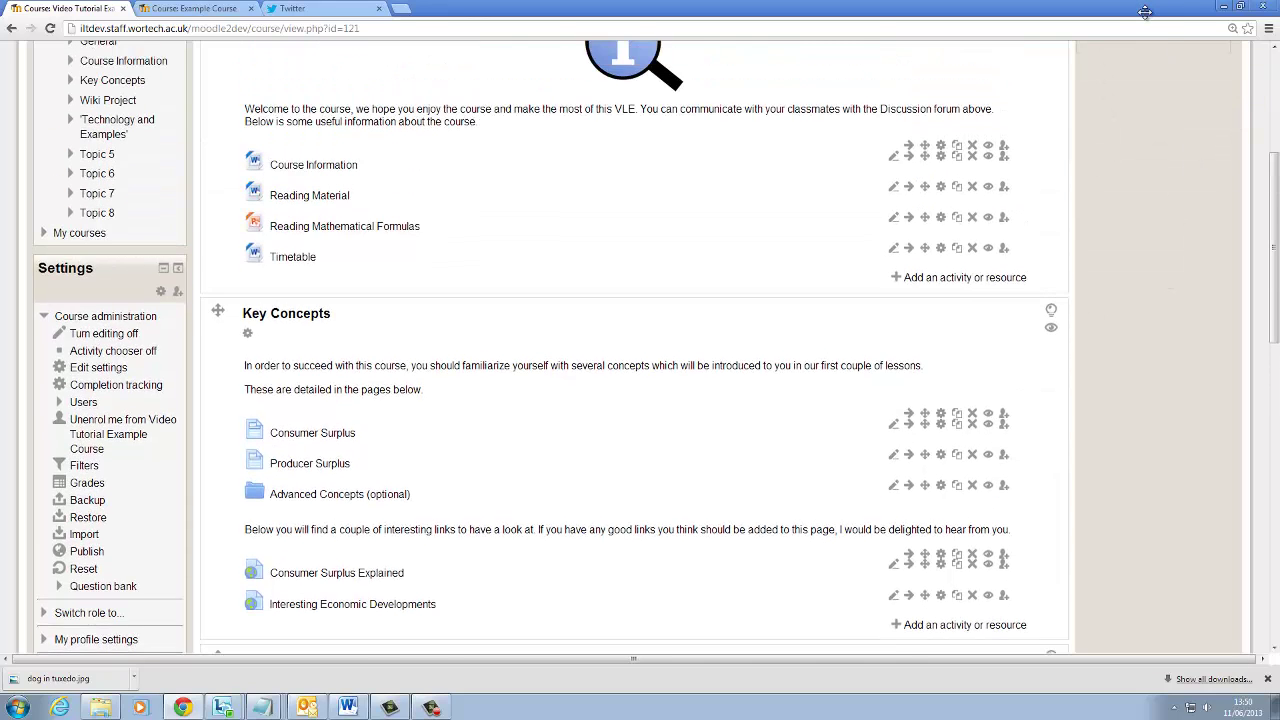
pyautogui.moveTo(1145, 34); pyautogui.dragTo(1132, 73)
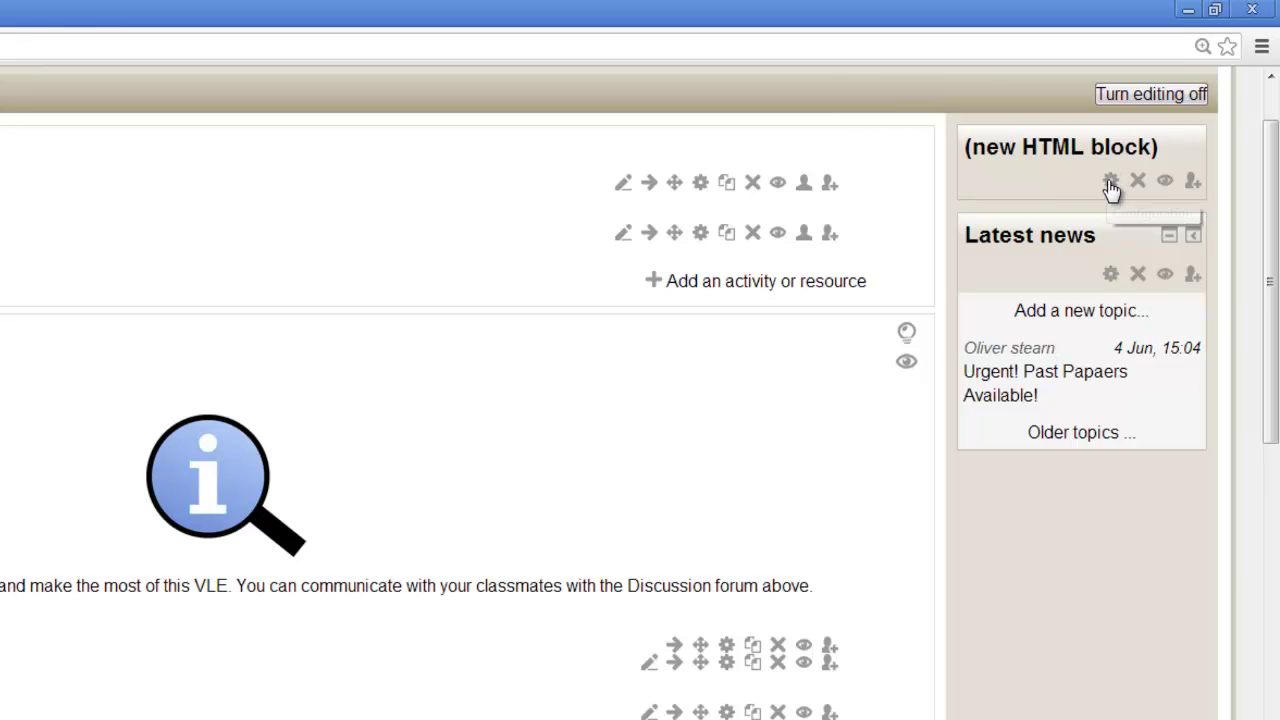
# Step: Open the new HTML block's configuration and set its block title to "Contact Information"
pyautogui.click(1111, 186)
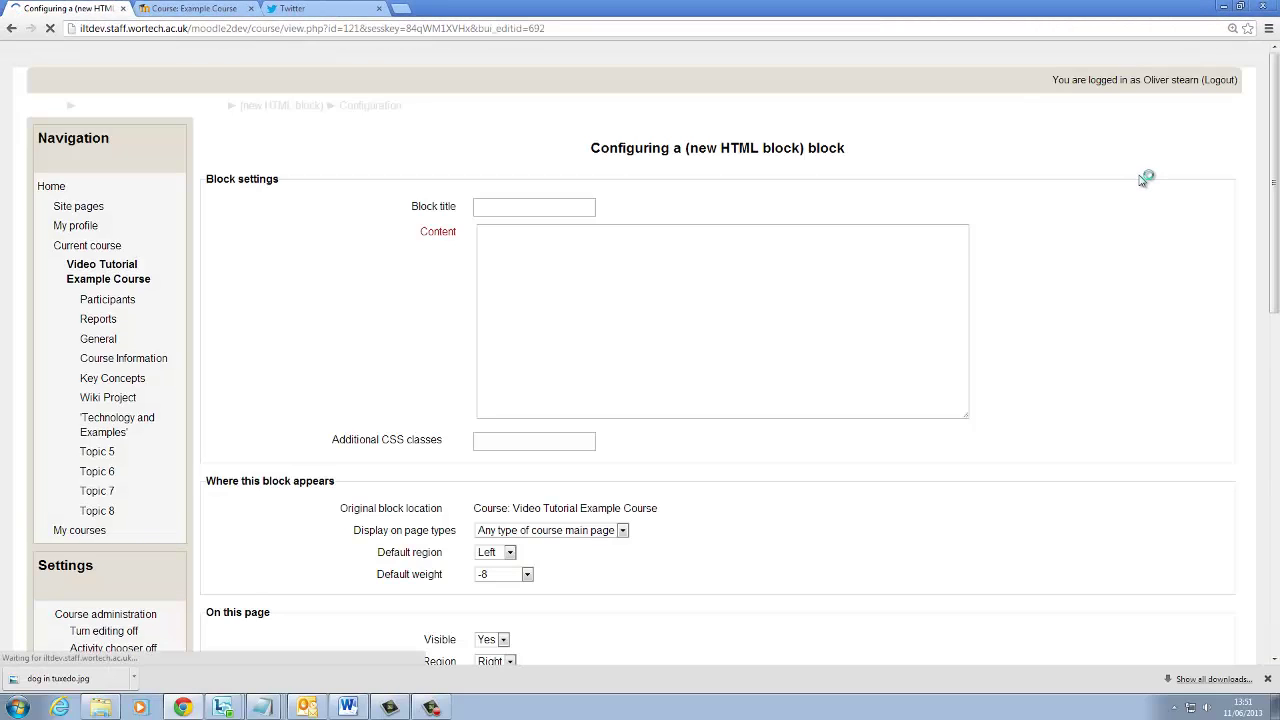
pyautogui.click(506, 223)
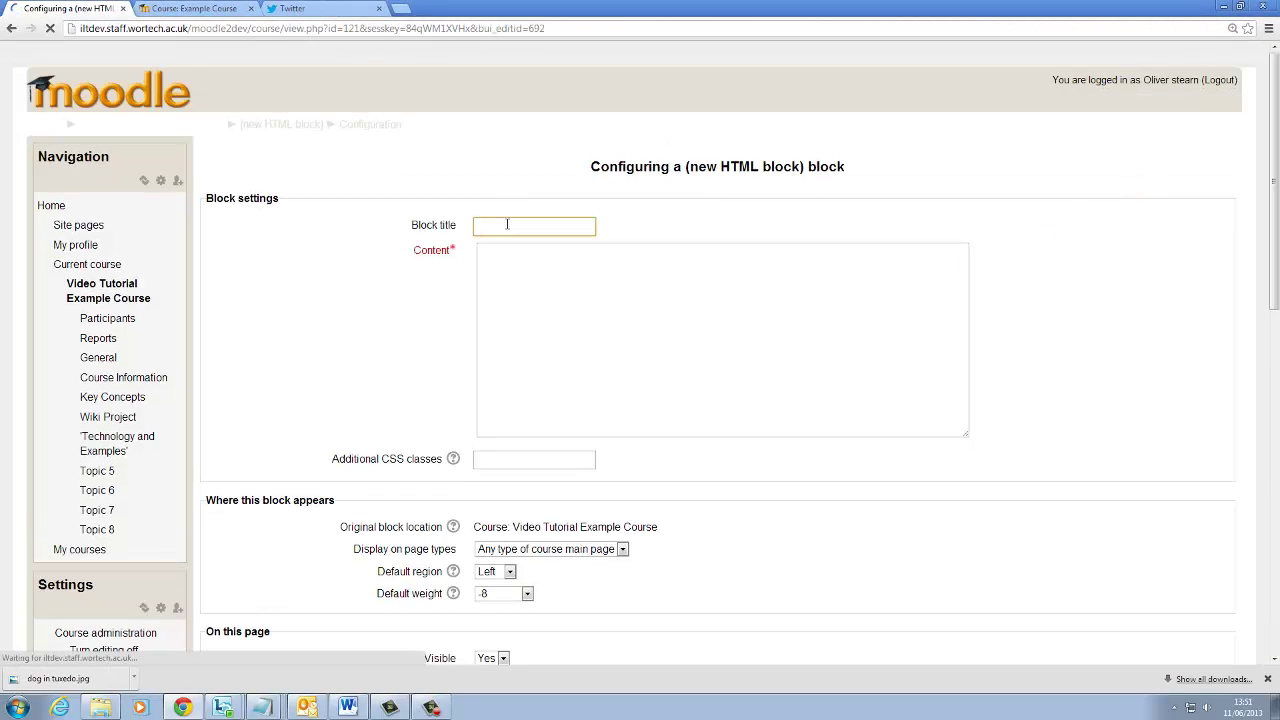
pyautogui.write('Contact Information')
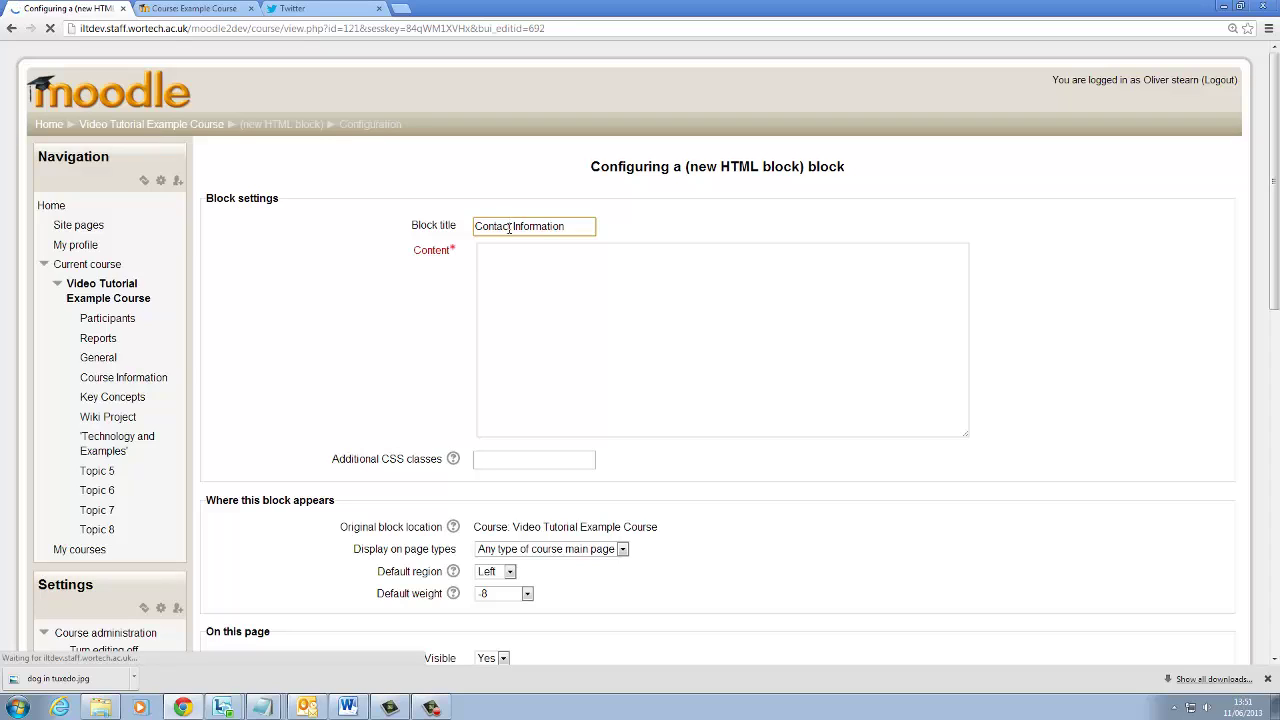
# Step: Start inserting an uploaded image into the block's content and browse to the Downloads folder
pyautogui.click(588, 288)
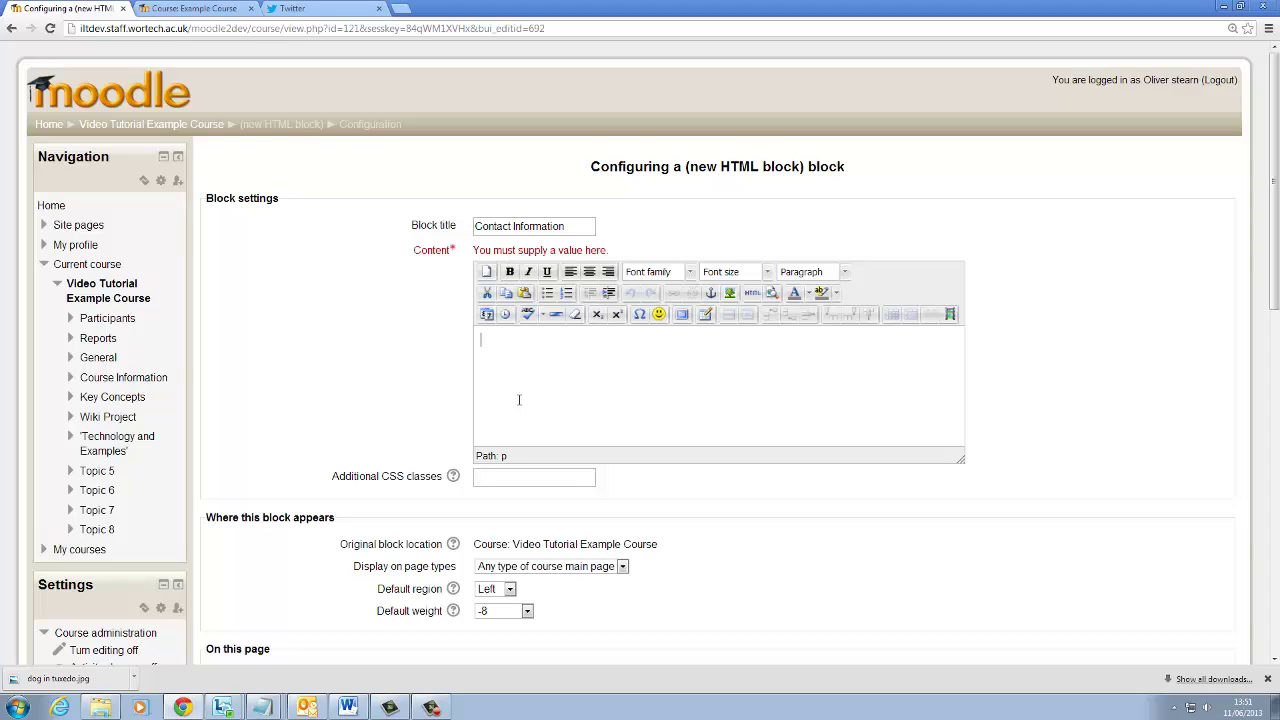
pyautogui.click(730, 292)
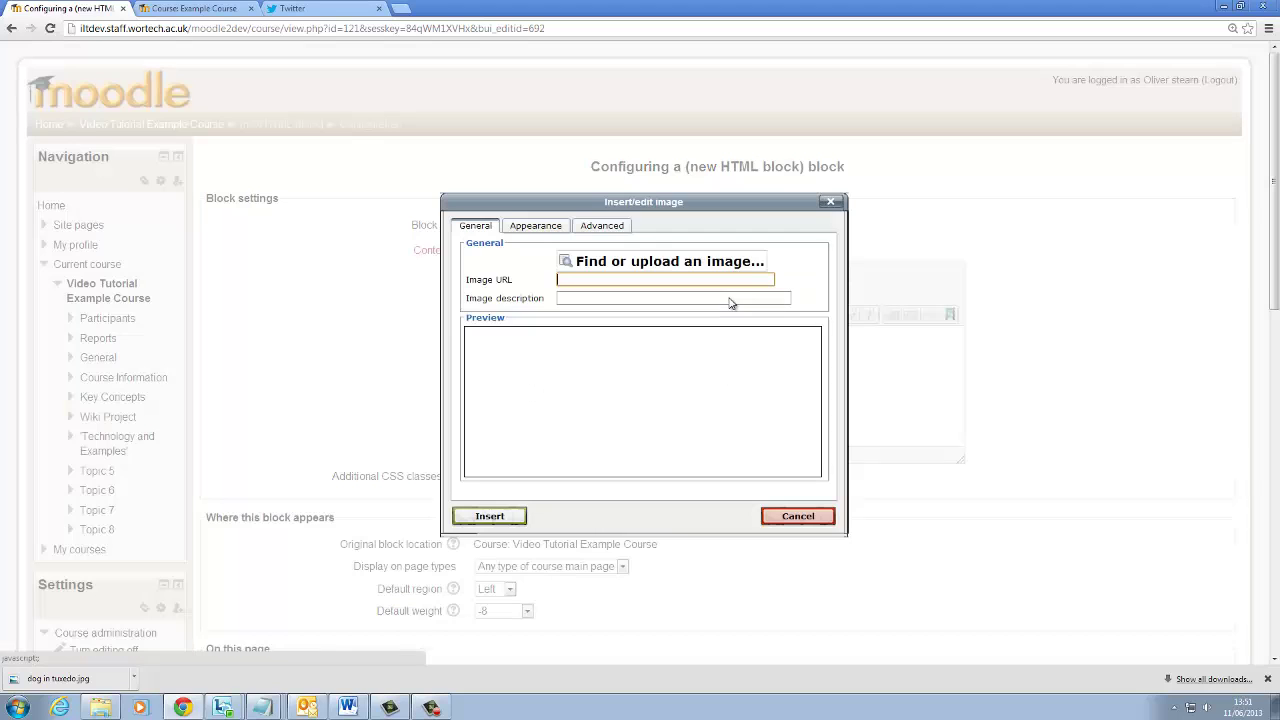
pyautogui.click(630, 268)
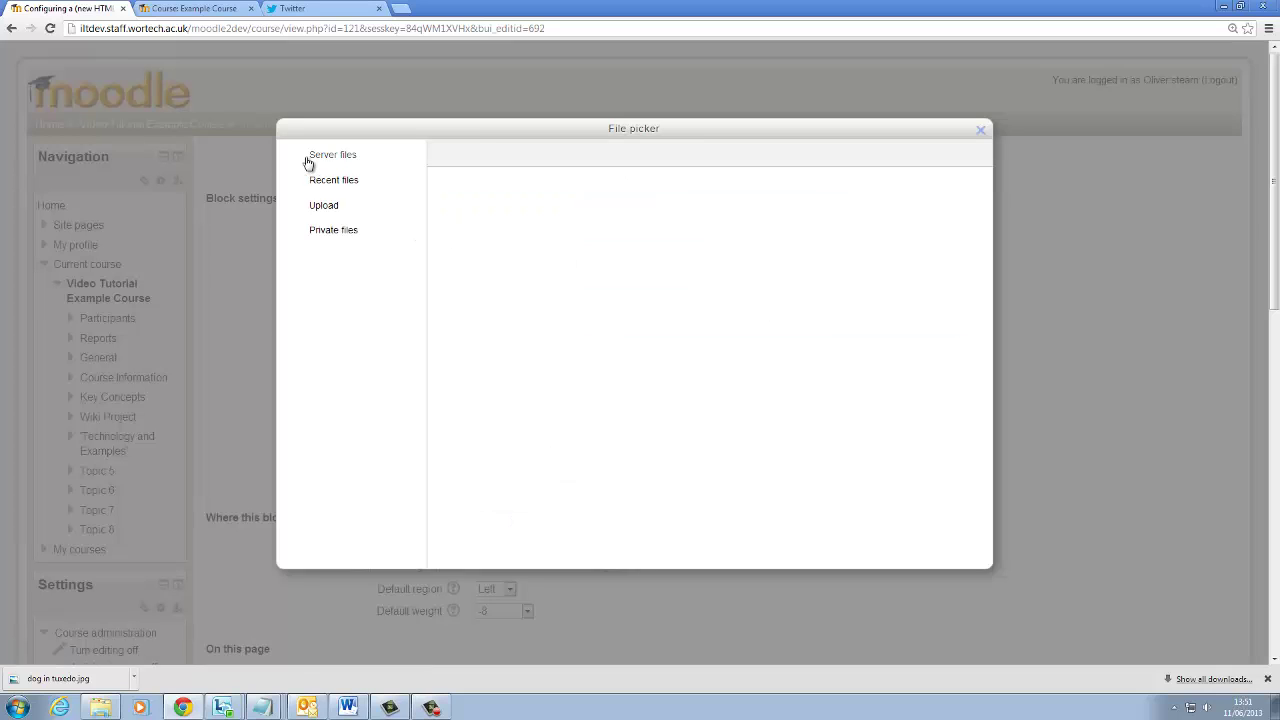
pyautogui.click(328, 207)
pyautogui.click(660, 297)
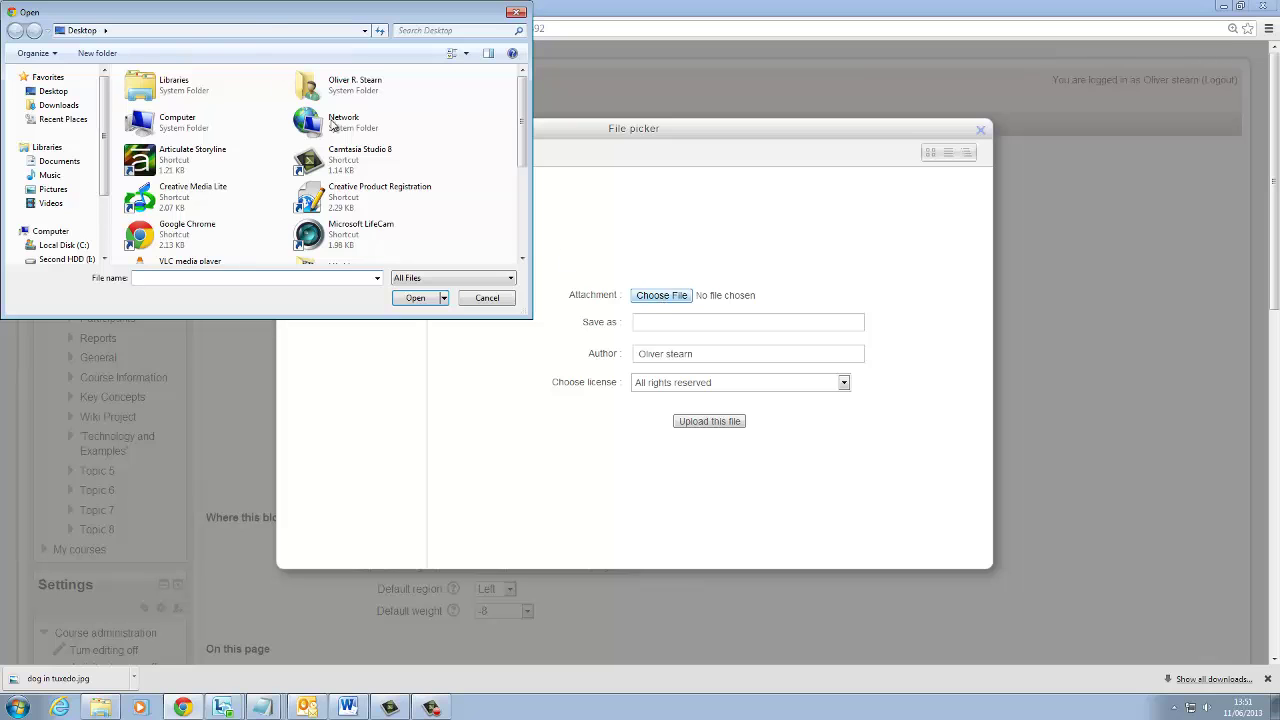
pyautogui.moveTo(402, 15); pyautogui.dragTo(712, 182)
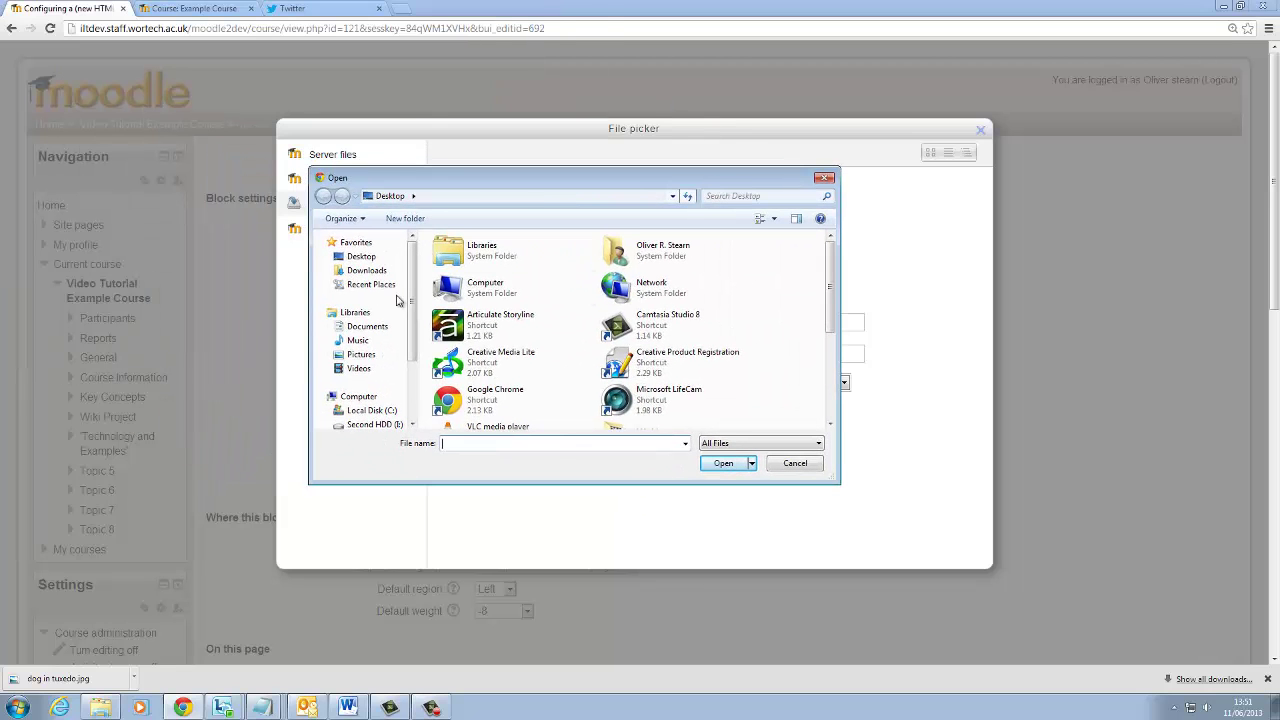
pyautogui.moveTo(416, 278)
pyautogui.mouseDown()
pyautogui.moveTo(404, 378)
pyautogui.moveTo(410, 300)
pyautogui.mouseUp()
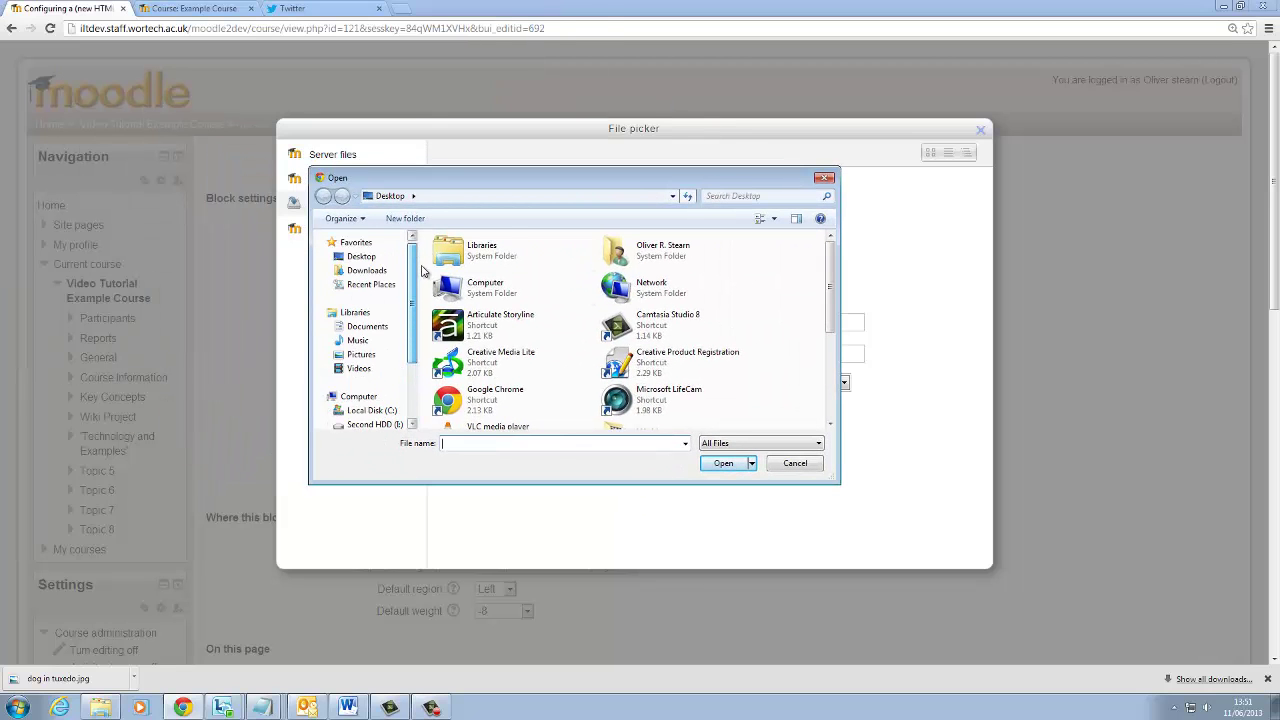
pyautogui.click(366, 270)
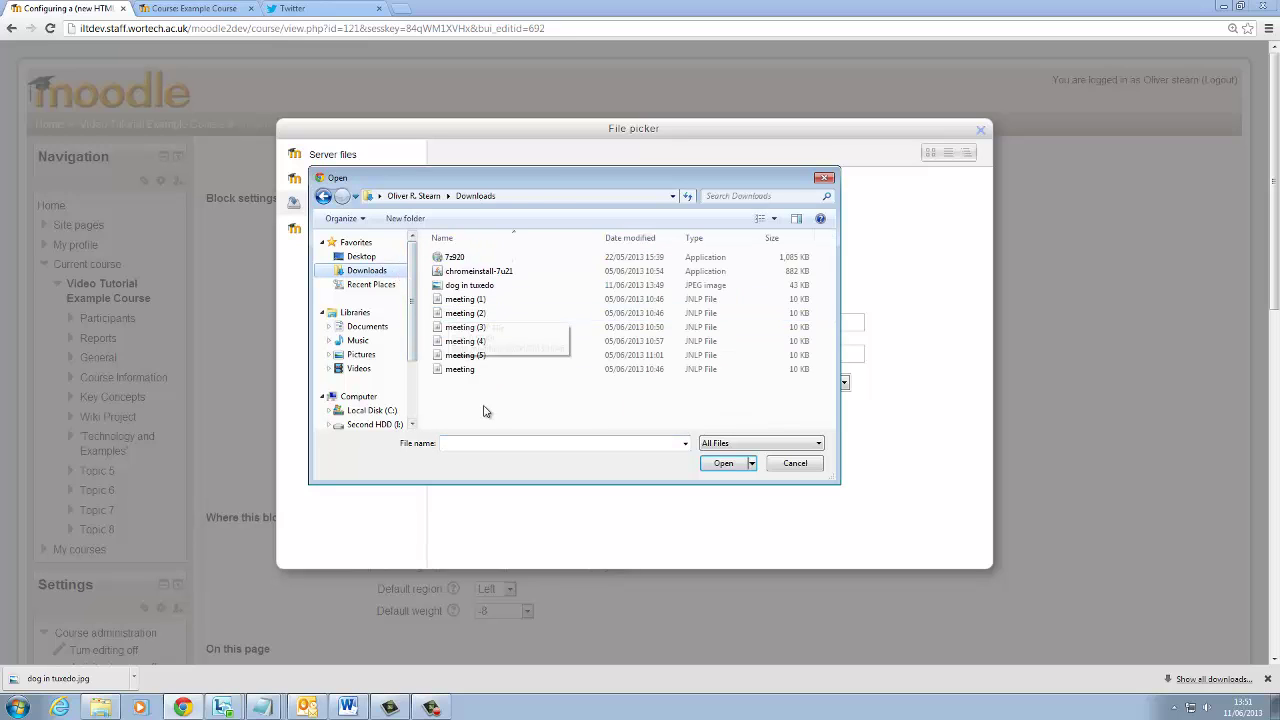
# Step: Try to attach and upload the "dog in tuxedo" image
pyautogui.click(474, 287)
pyautogui.doubleClick(476, 290)
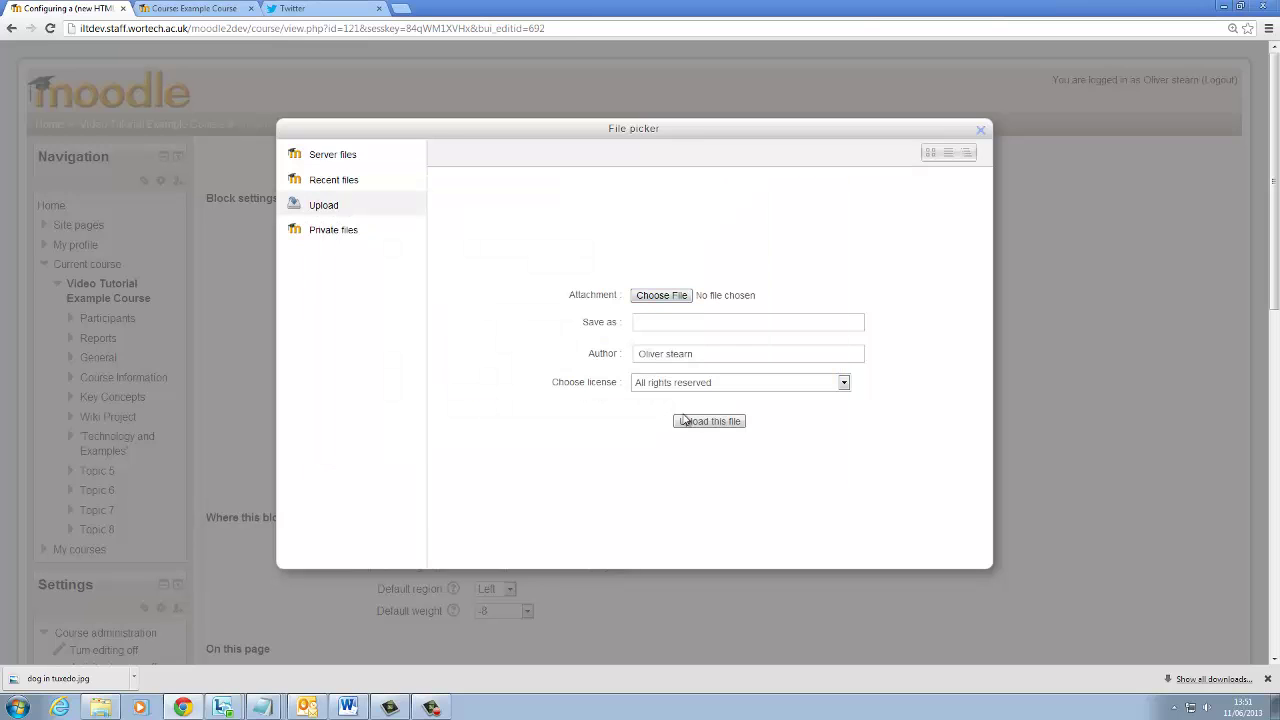
pyautogui.click(710, 421)
pyautogui.click(635, 388)
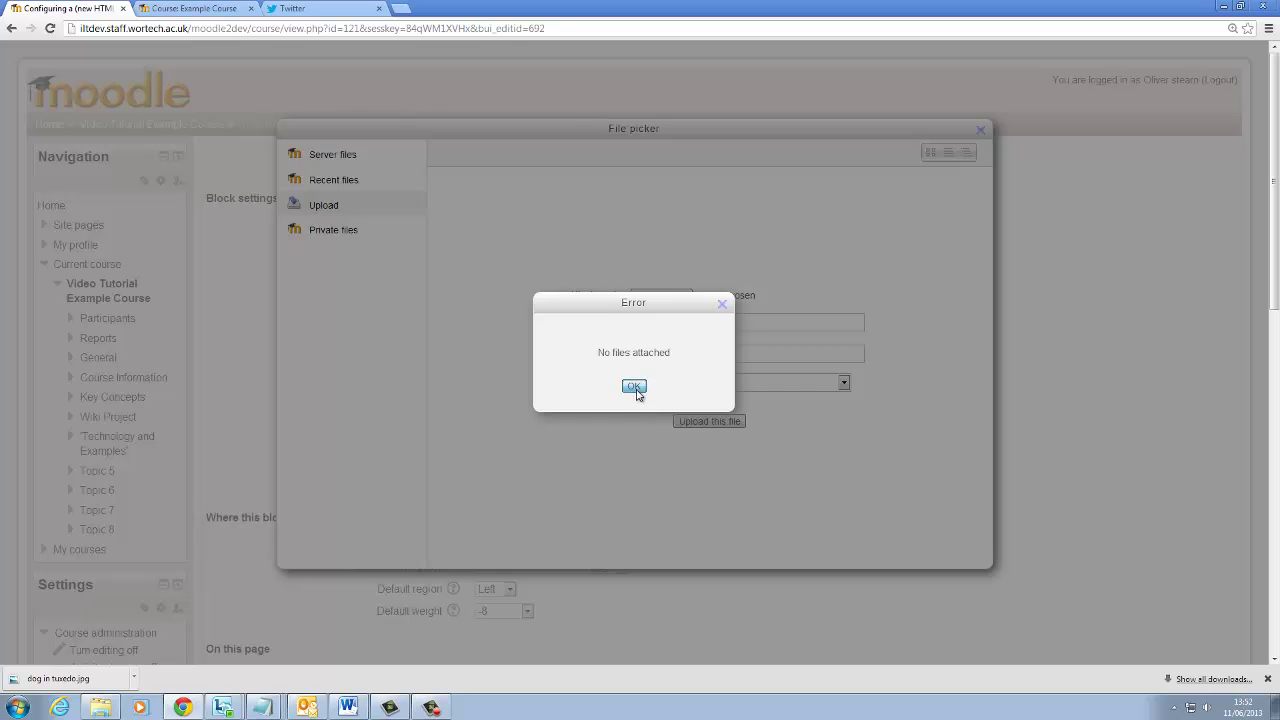
# Step: Choose "dog in tuxedo" from Downloads, upload it and insert it into the block's content without an image description
pyautogui.click(662, 300)
pyautogui.click(470, 286)
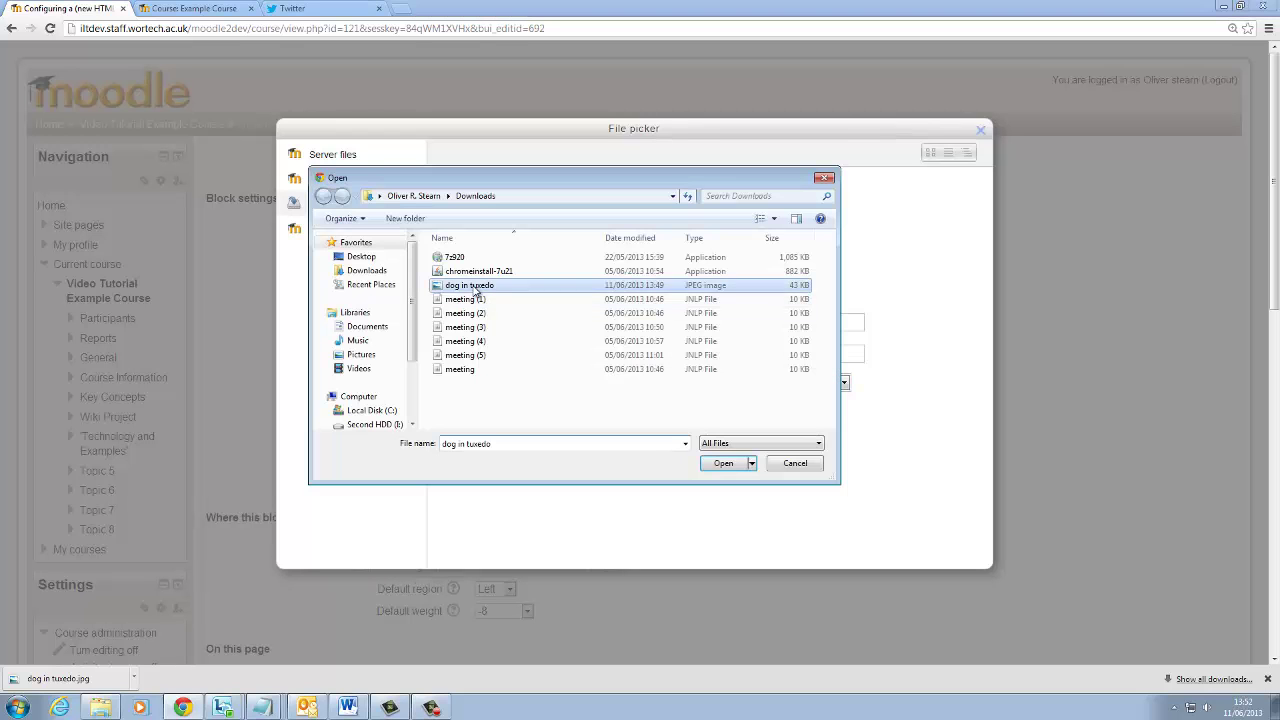
pyautogui.doubleClick(478, 288)
pyautogui.click(708, 421)
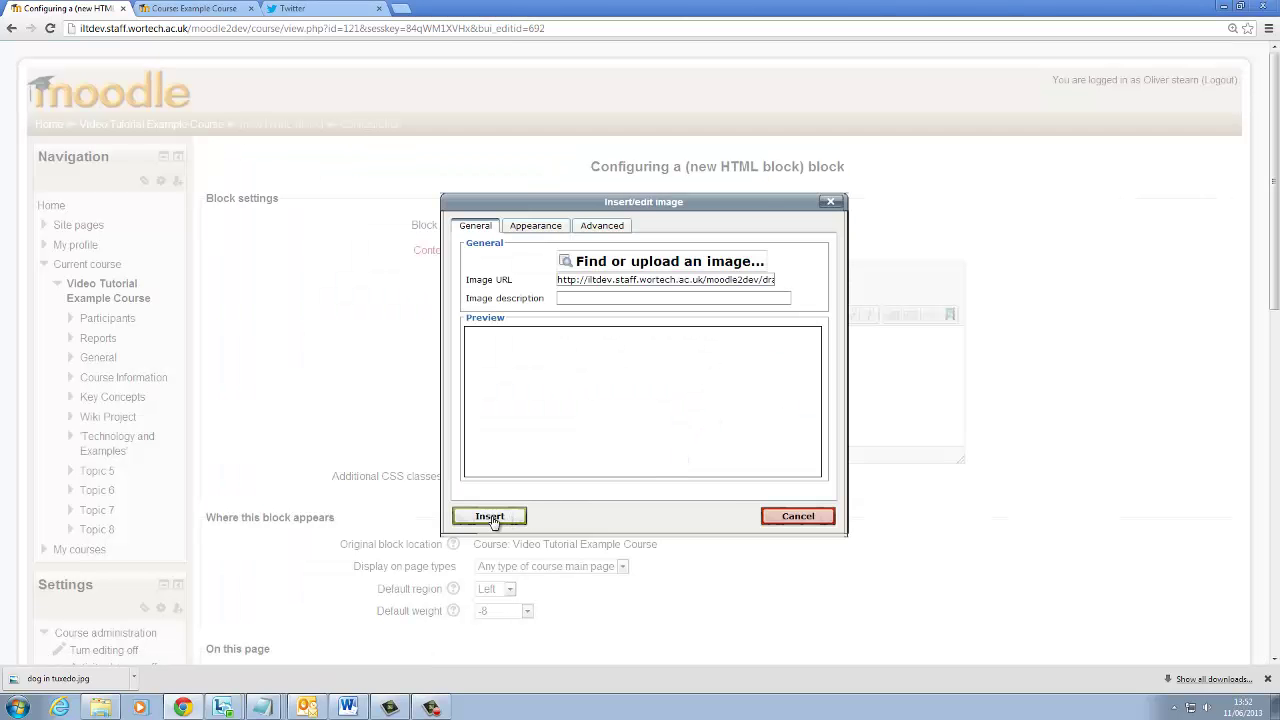
pyautogui.click(490, 518)
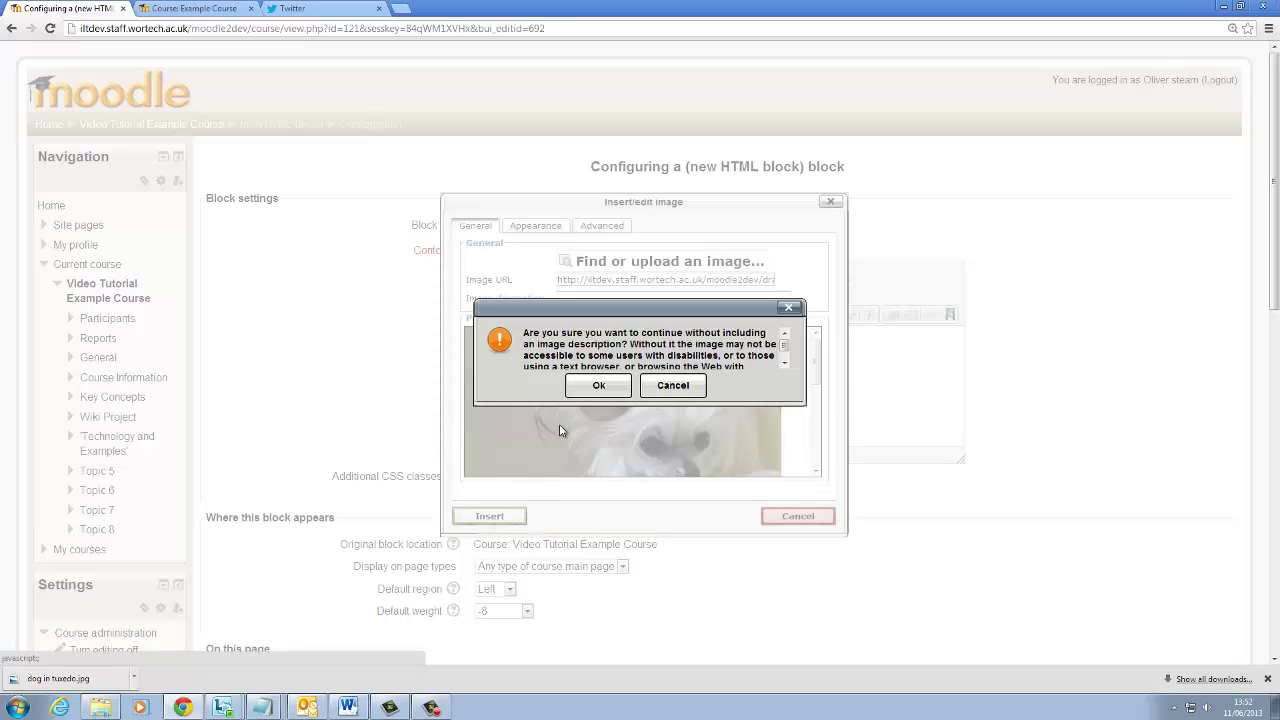
pyautogui.click(594, 392)
pyautogui.click(676, 389)
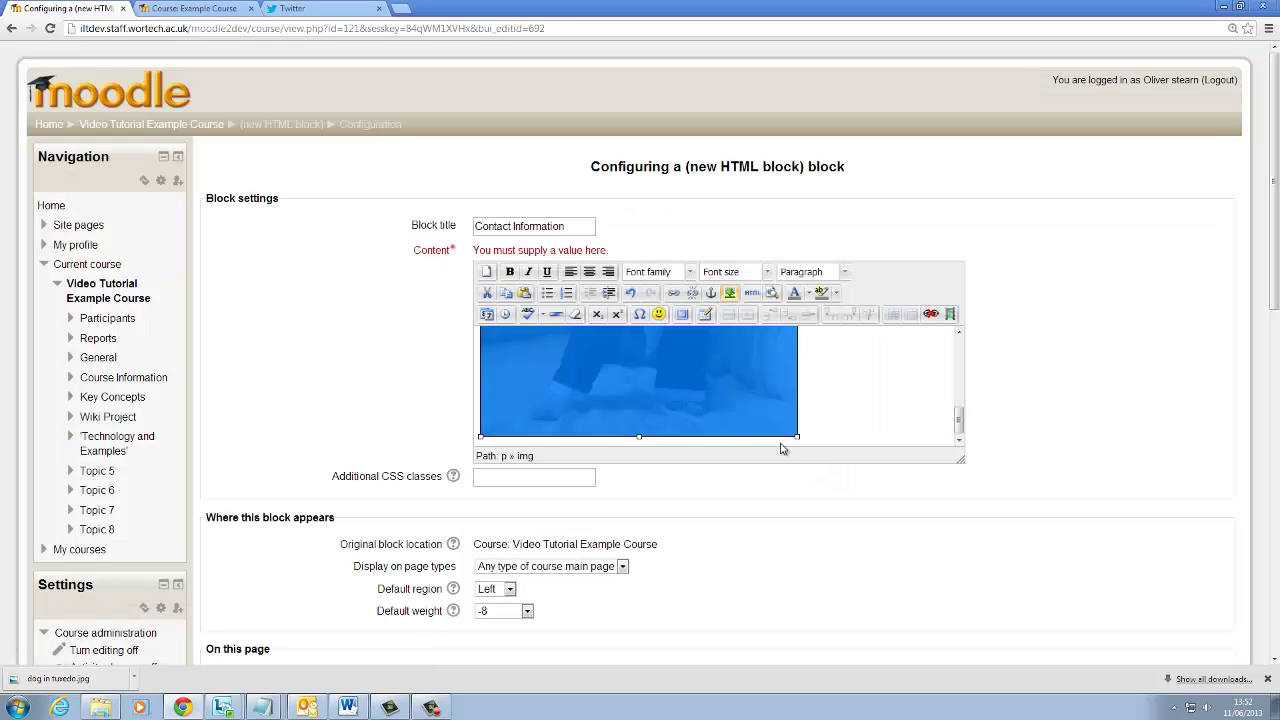
# Step: Centre the inserted dog image and shrink it to a small portrait that fits a side block
pyautogui.click(589, 272)
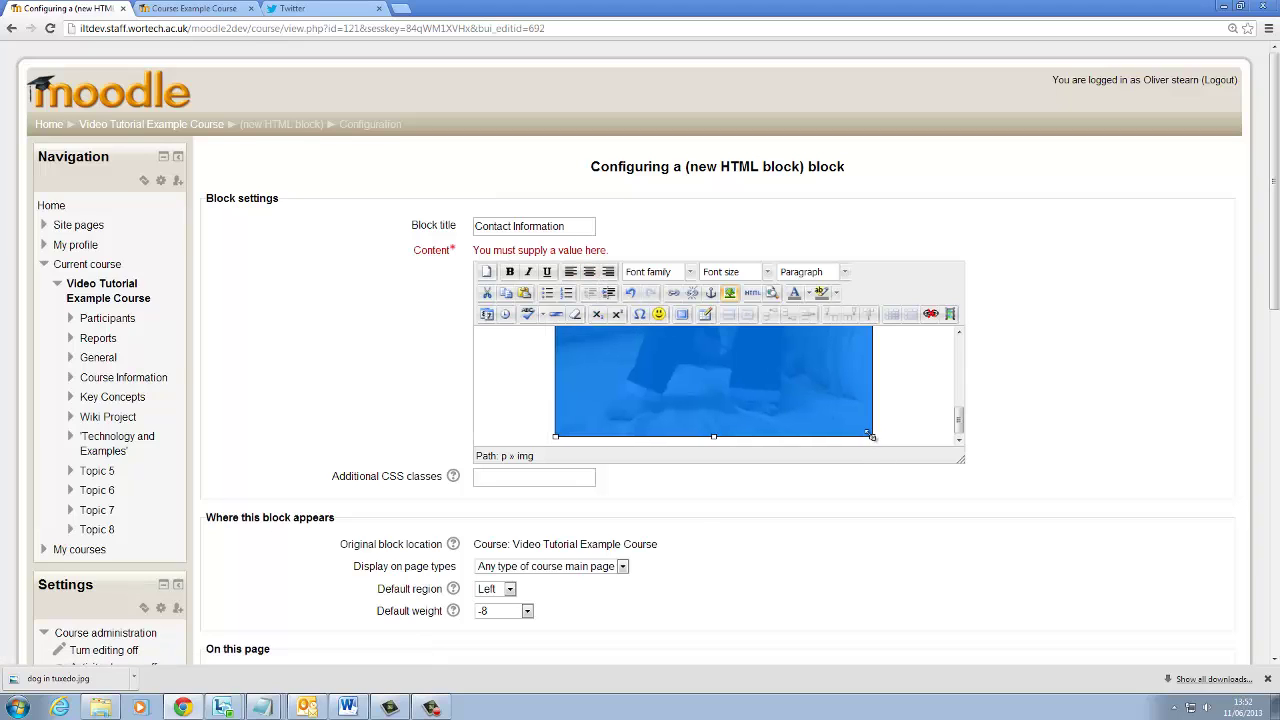
pyautogui.moveTo(872, 436); pyautogui.dragTo(730, 336)
pyautogui.scroll(2, 756, 396)
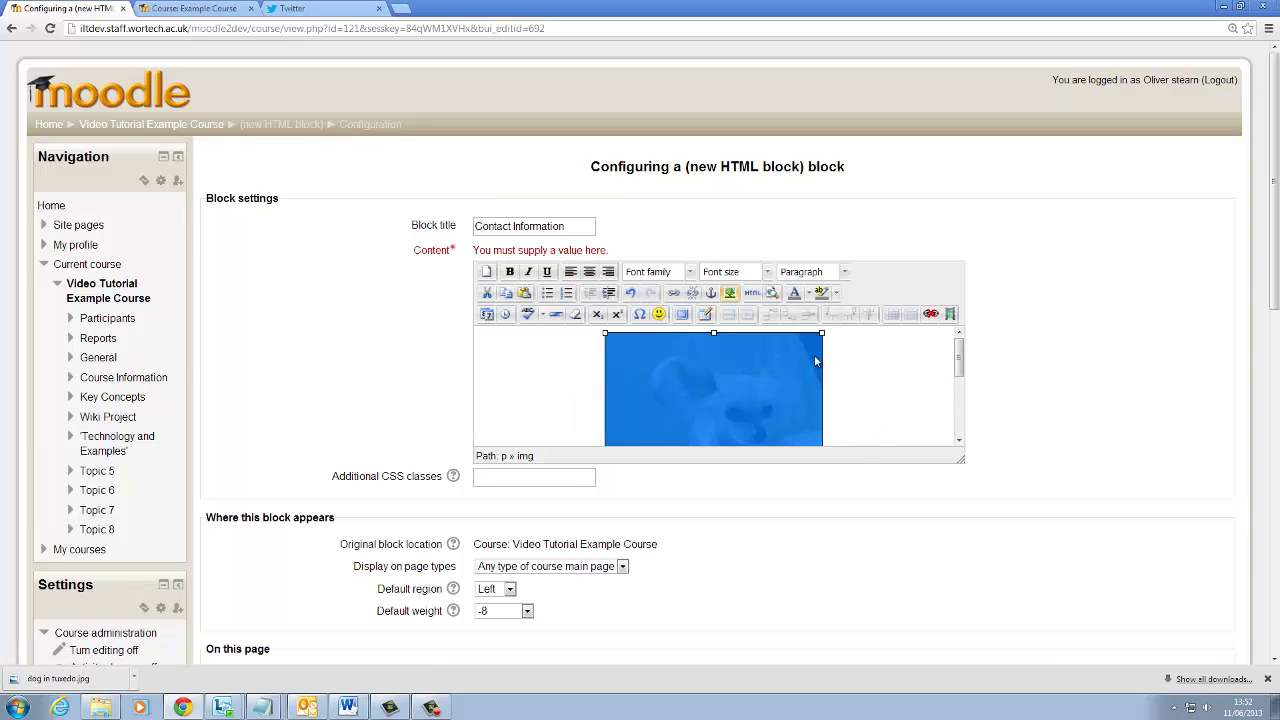
pyautogui.moveTo(742, 423); pyautogui.dragTo(745, 416)
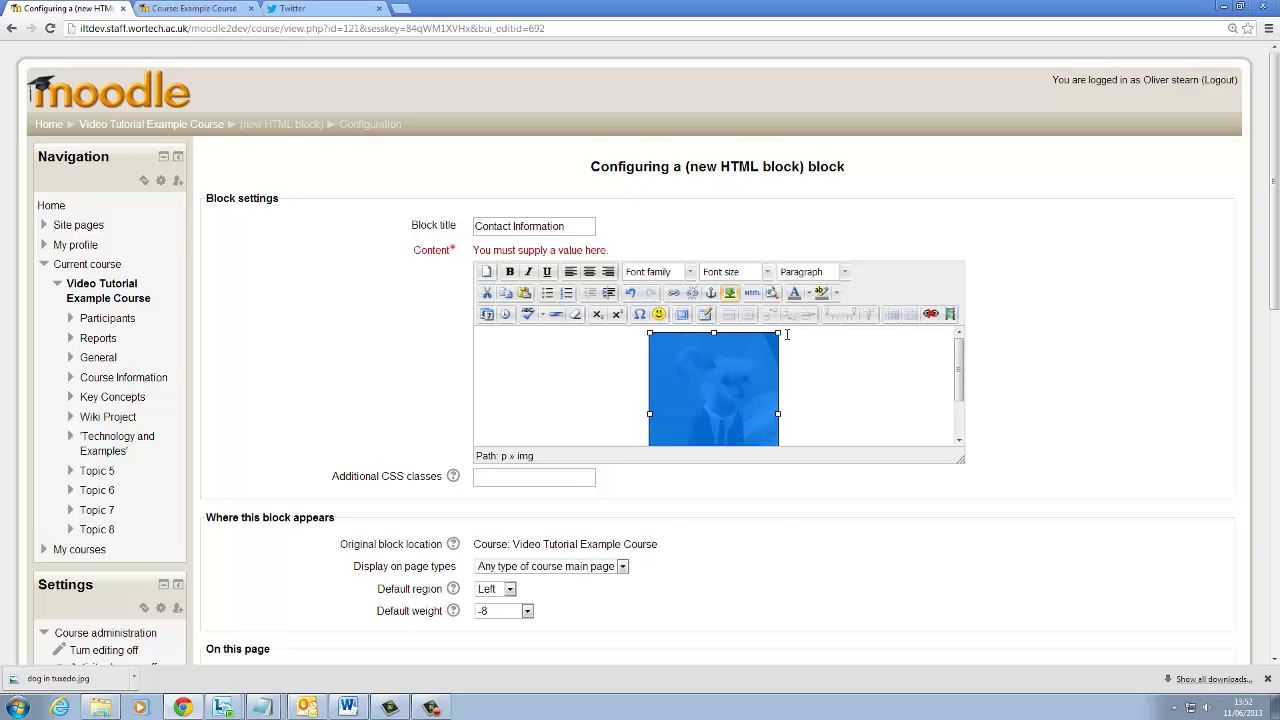
pyautogui.moveTo(787, 335); pyautogui.dragTo(750, 366)
pyautogui.click(834, 392)
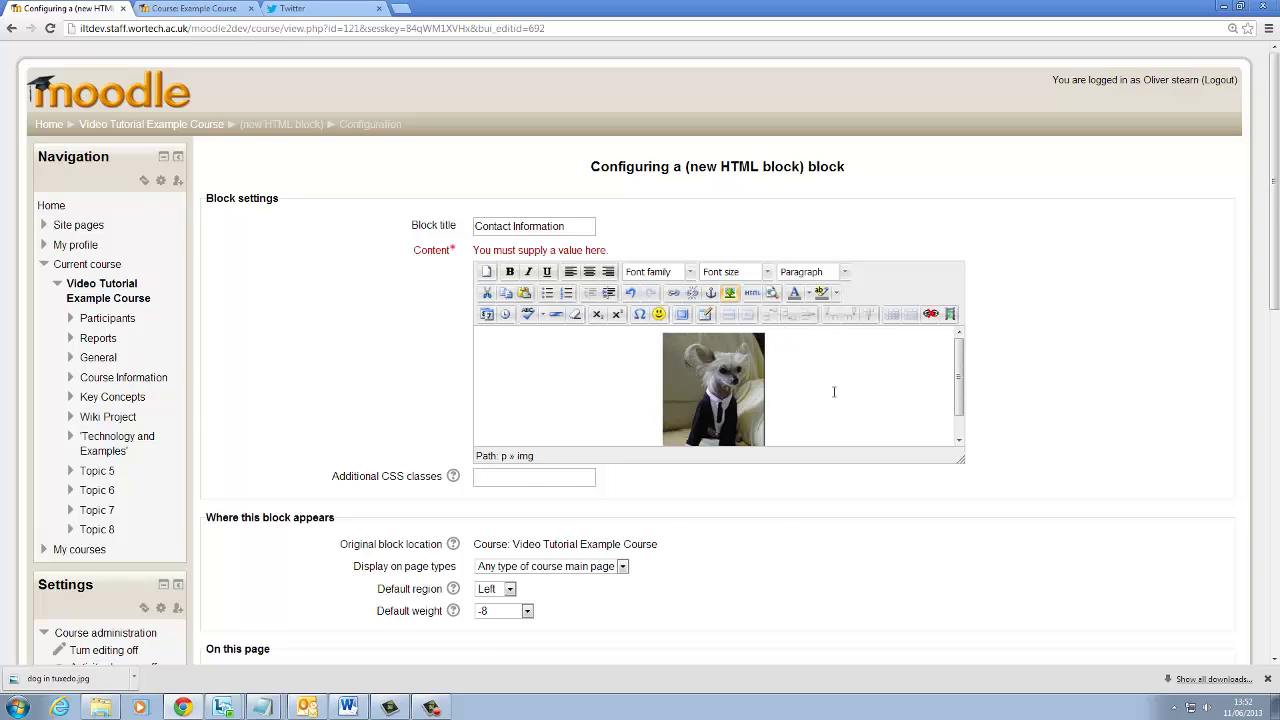
# Step: Add a centred line below the image and paste the contact's name, telephone number and e-mail address there
pyautogui.scroll(-1, 834, 392)
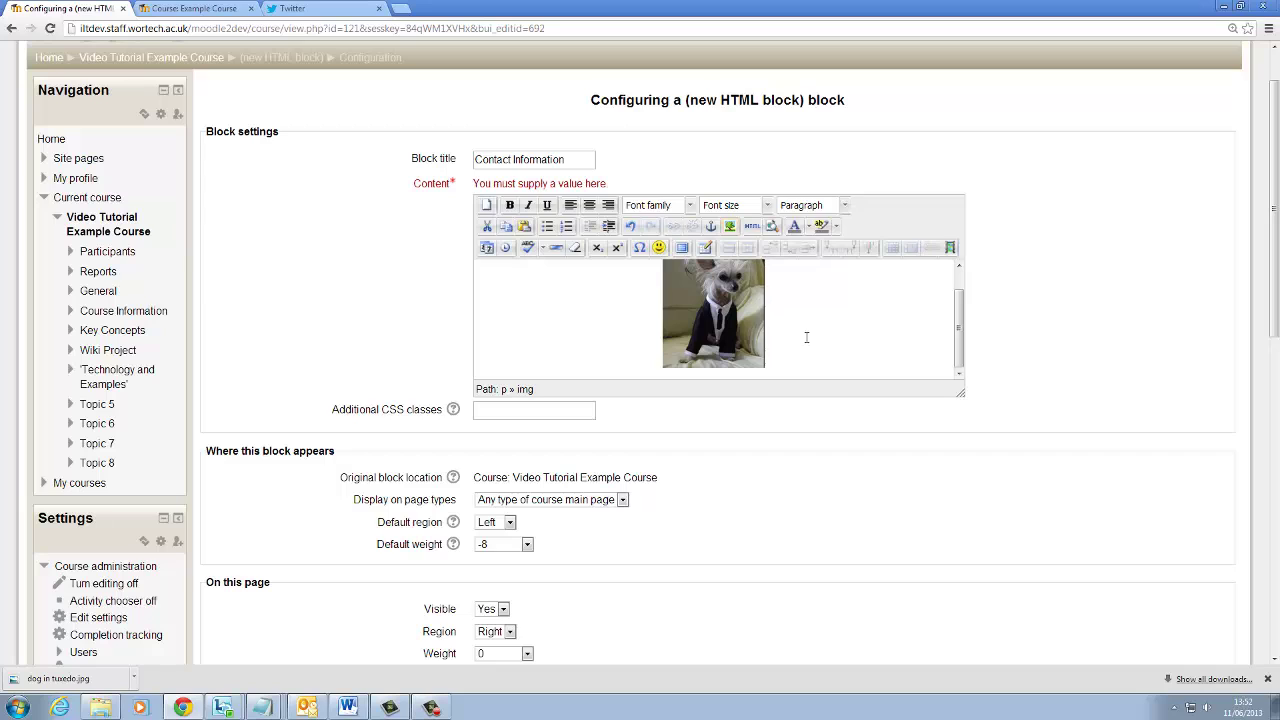
pyautogui.press('Return')
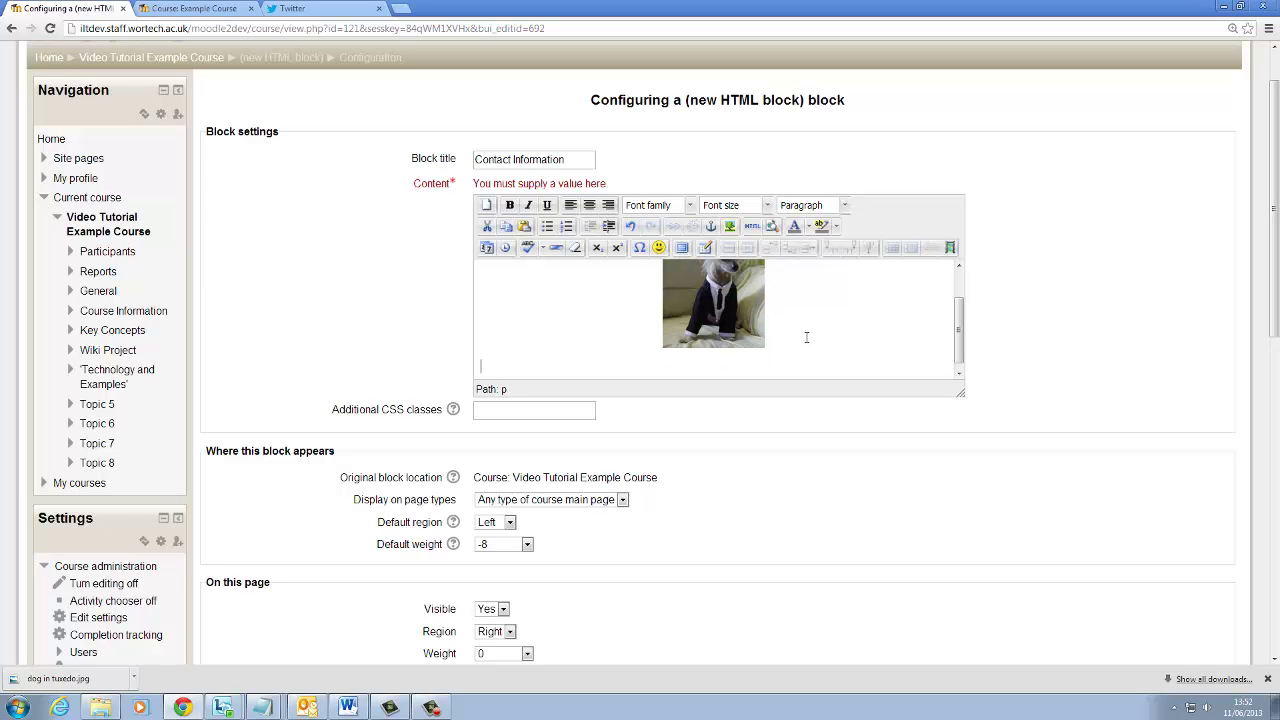
pyautogui.click(589, 205)
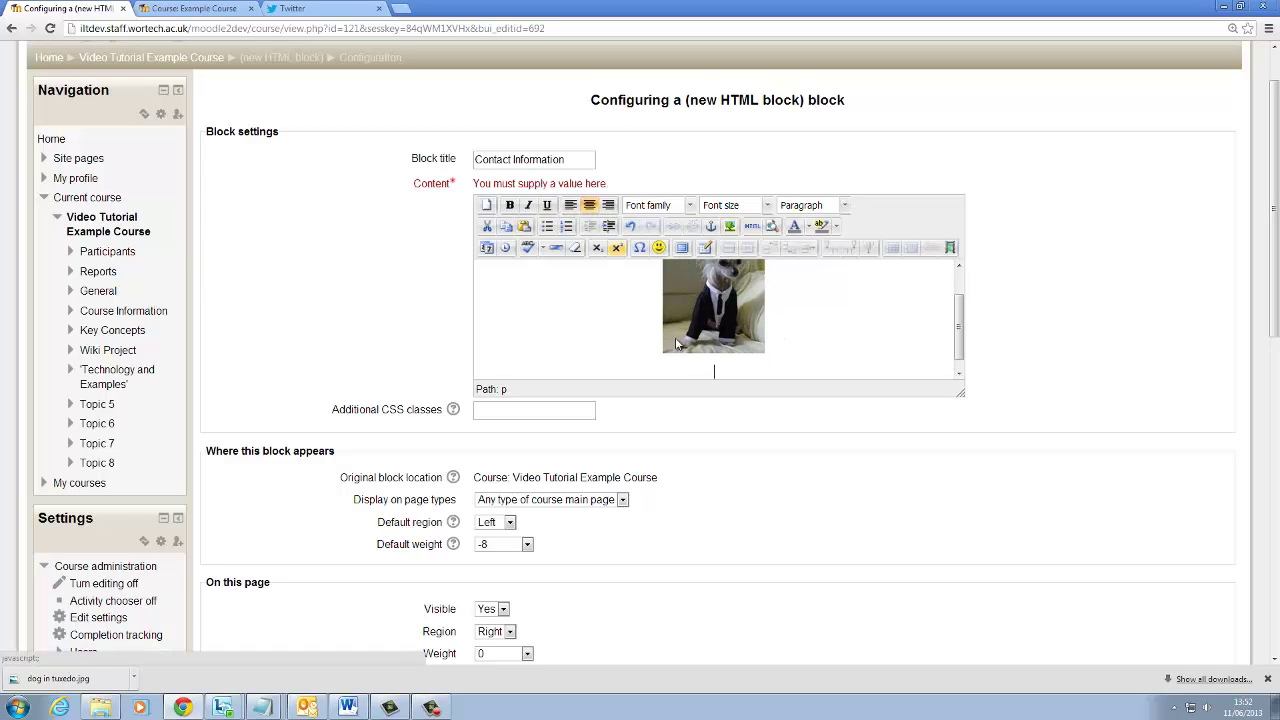
pyautogui.hotkey('ctrl', 'v')
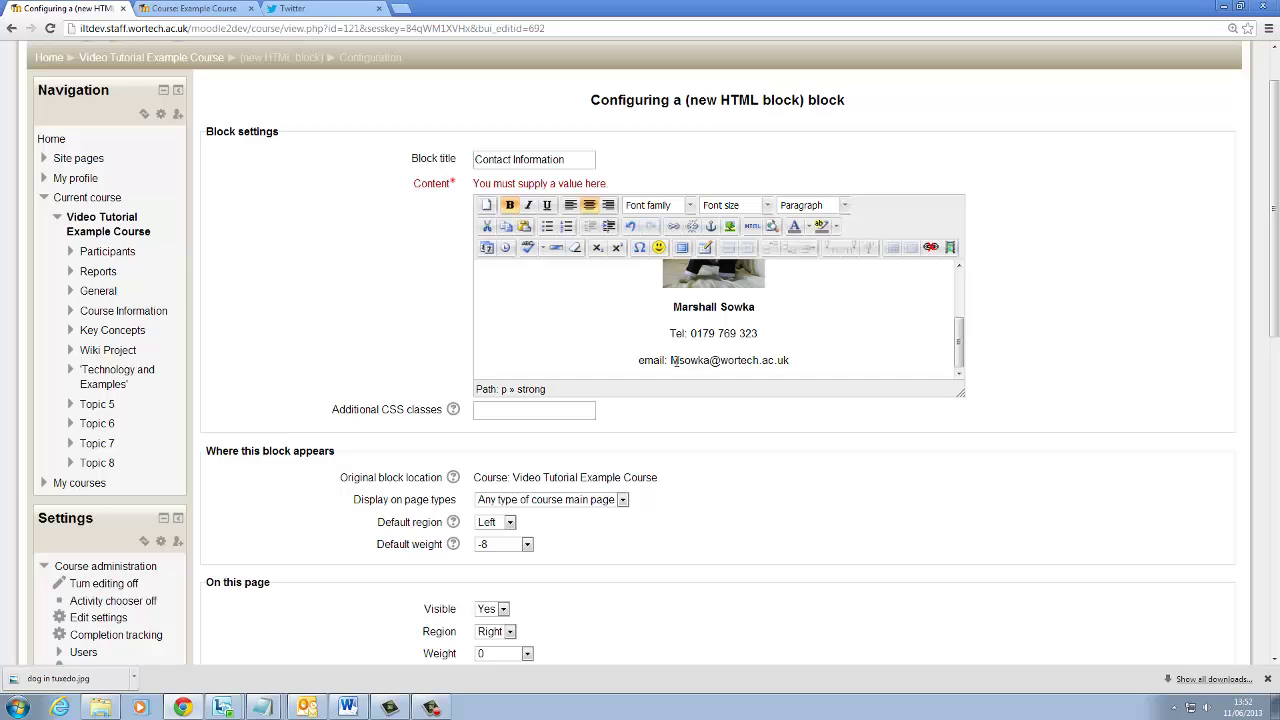
pyautogui.moveTo(674, 363); pyautogui.dragTo(790, 362)
pyautogui.click(794, 367)
# Step: Save the block configuration, return to the course page and close the browser's downloads bar
pyautogui.scroll(-3, 592, 362)
pyautogui.click(510, 366)
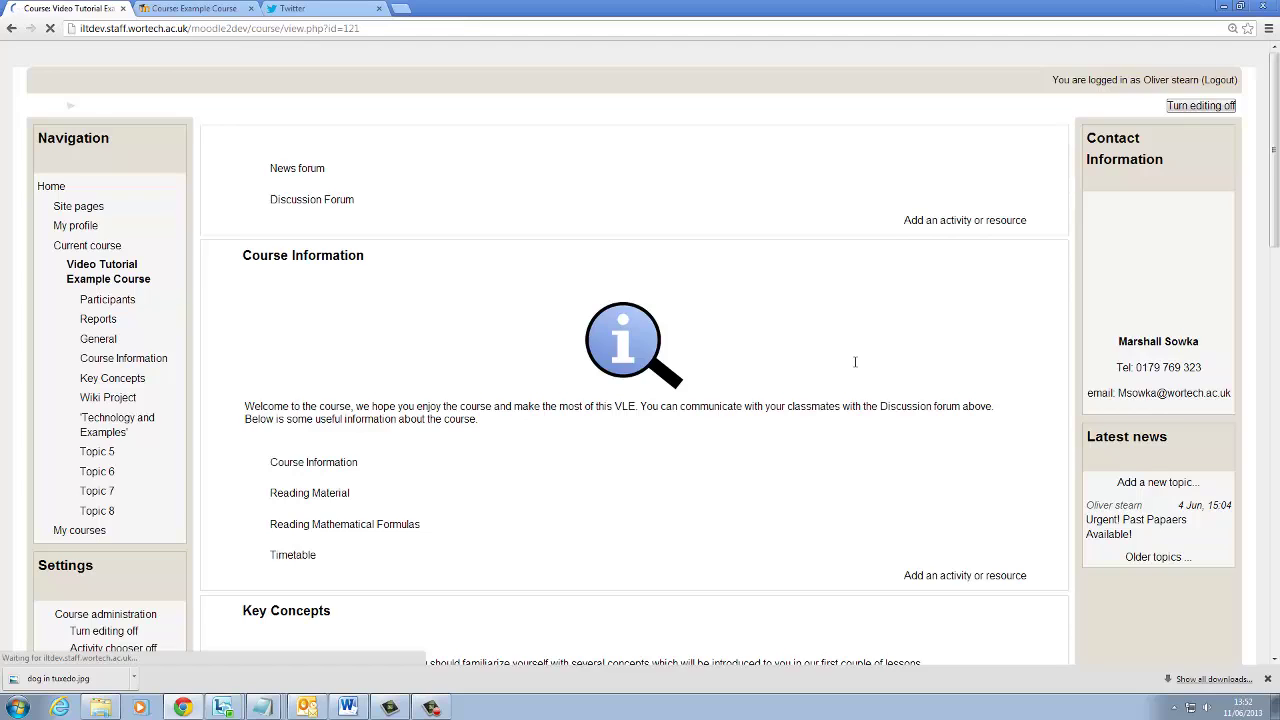
pyautogui.click(1267, 678)
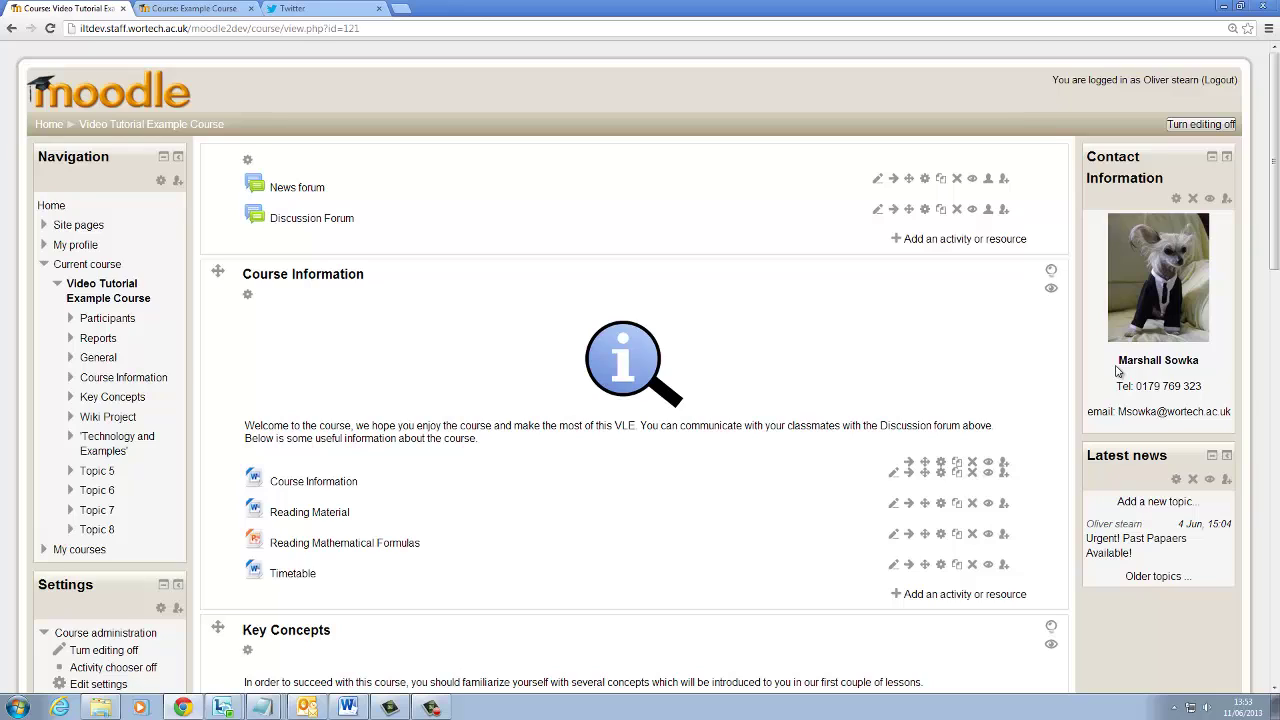
# Step: Review the contact details in the Contact Information block on the course page
pyautogui.moveTo(1116, 366)
pyautogui.mouseDown()
pyautogui.moveTo(1198, 431)
pyautogui.moveTo(1120, 345)
pyautogui.mouseUp()
pyautogui.click(1217, 414)
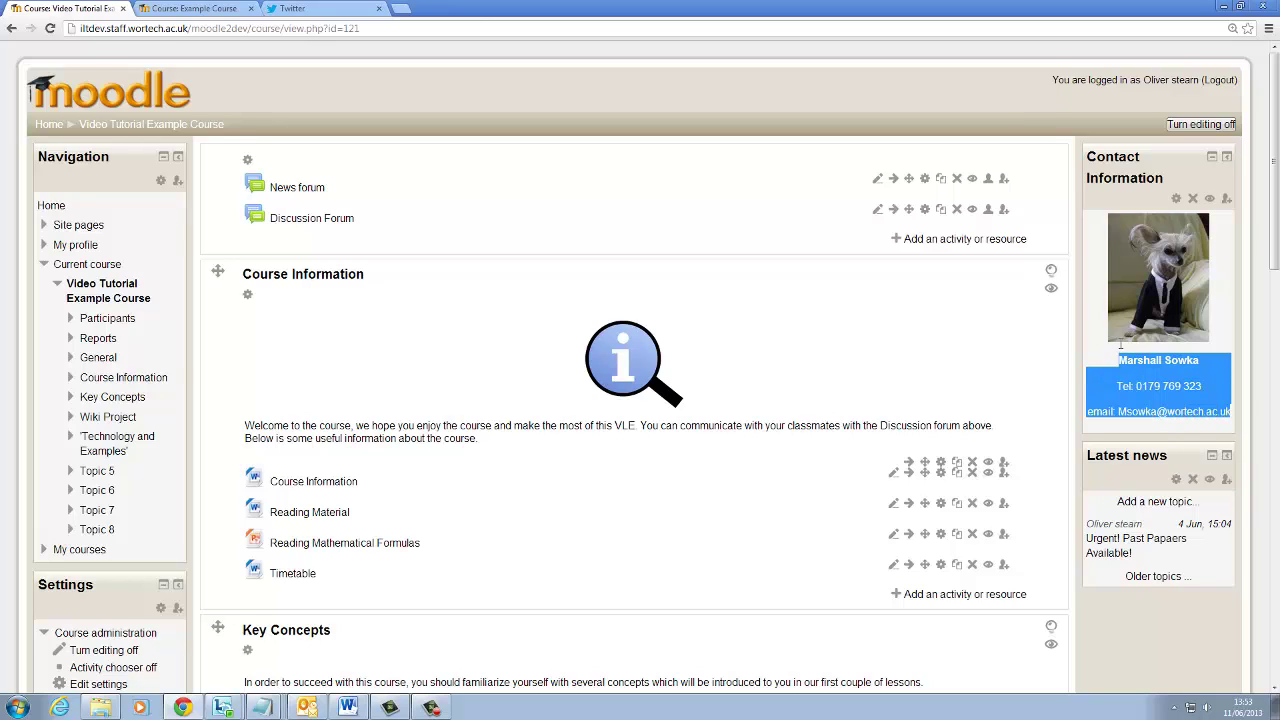
pyautogui.click(1128, 372)
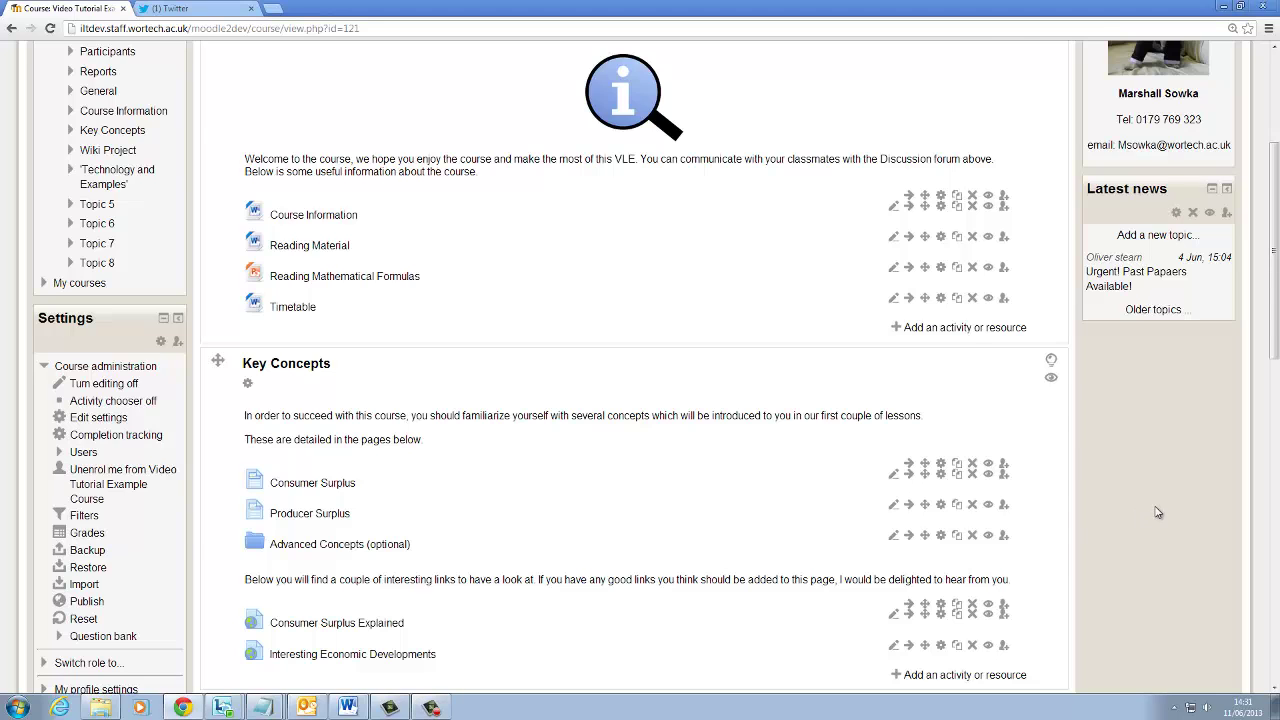
pyautogui.scroll(3, 1140, 515)
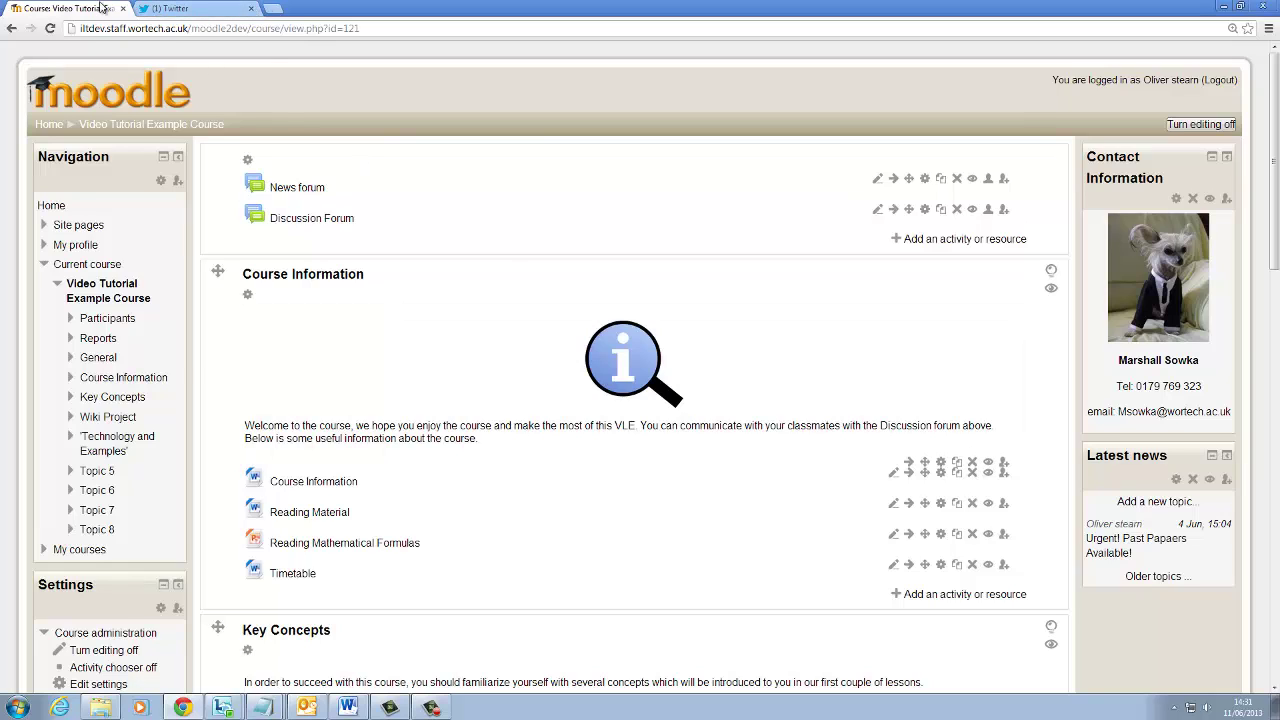
# Step: Switch to Twitter, expand the "Welcome to the course!" tweet and examine how account handles begin with @
pyautogui.click(165, 8)
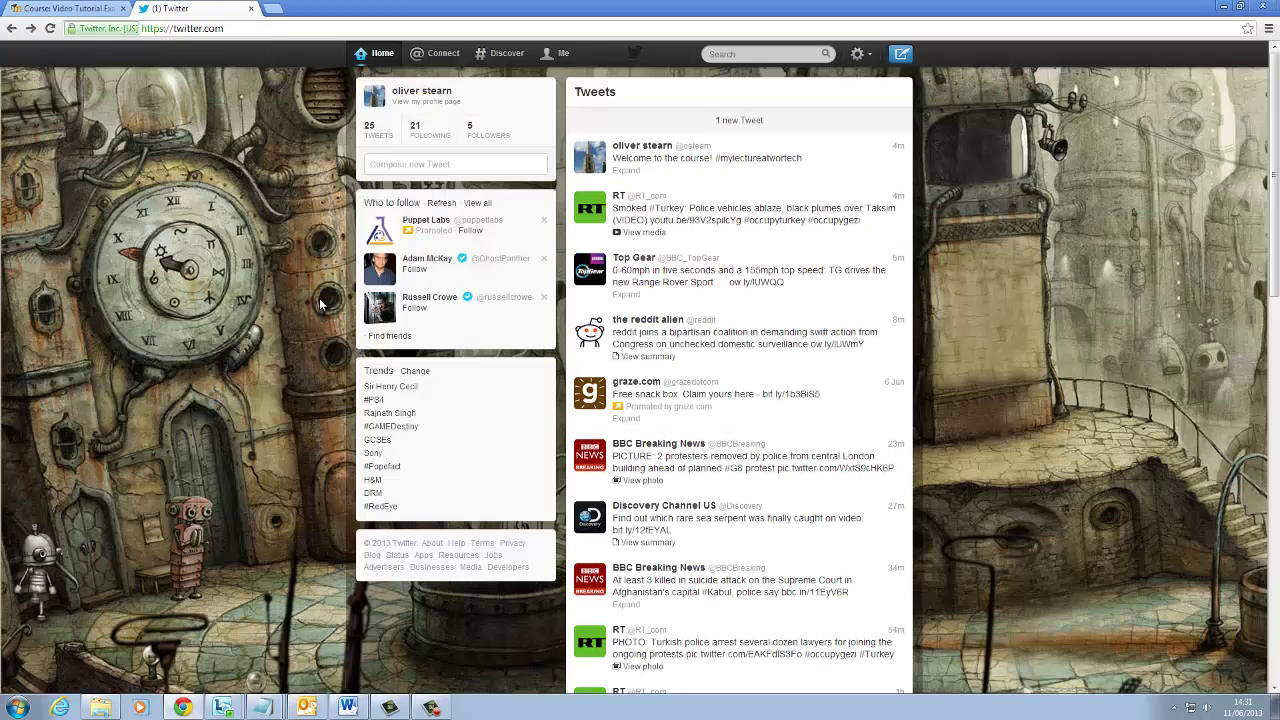
pyautogui.click(404, 168)
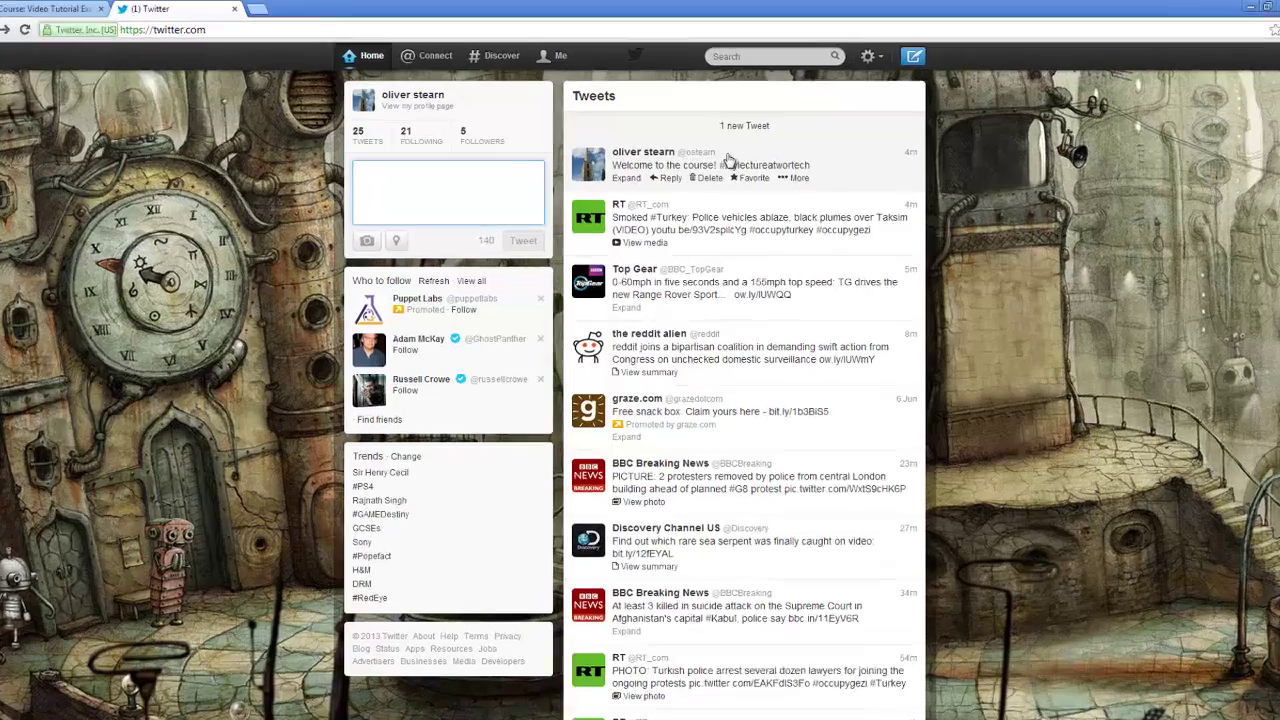
pyautogui.moveTo(684, 147); pyautogui.dragTo(704, 152)
pyautogui.click(781, 250)
pyautogui.moveTo(724, 250)
pyautogui.mouseDown()
pyautogui.moveTo(768, 252)
pyautogui.moveTo(712, 250)
pyautogui.mouseUp()
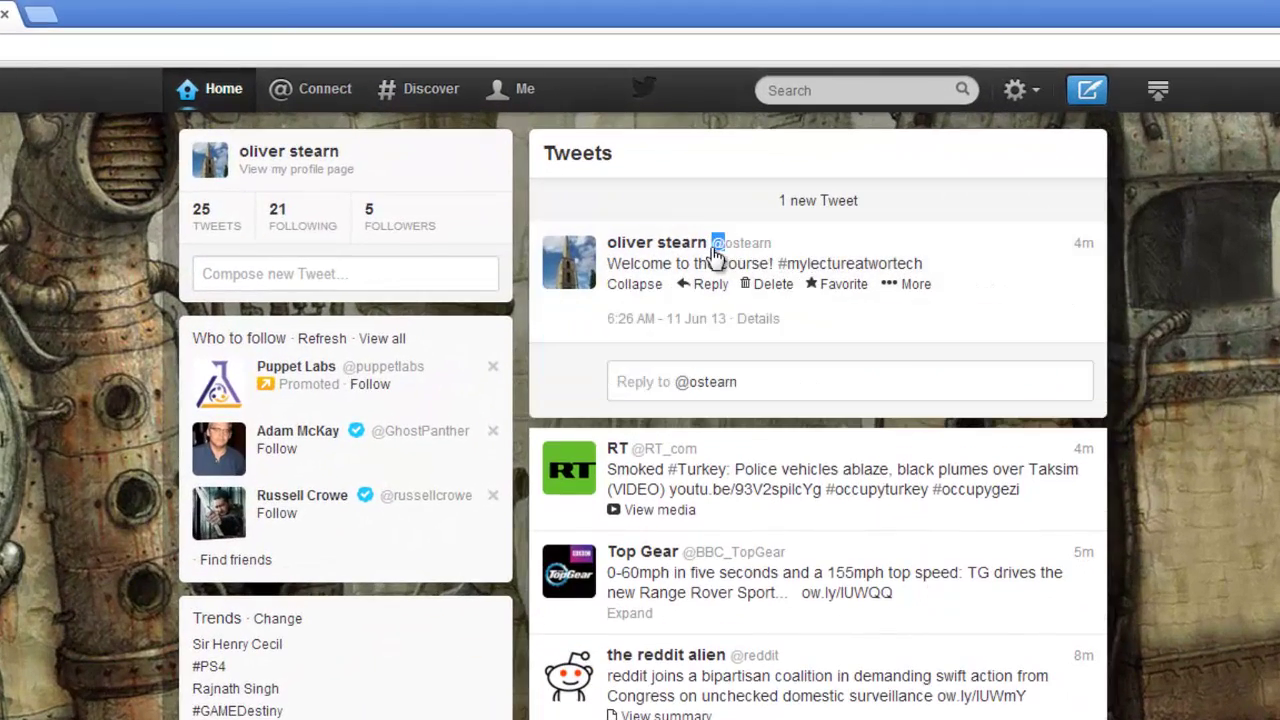
pyautogui.moveTo(645, 449); pyautogui.dragTo(662, 449)
pyautogui.click(711, 449)
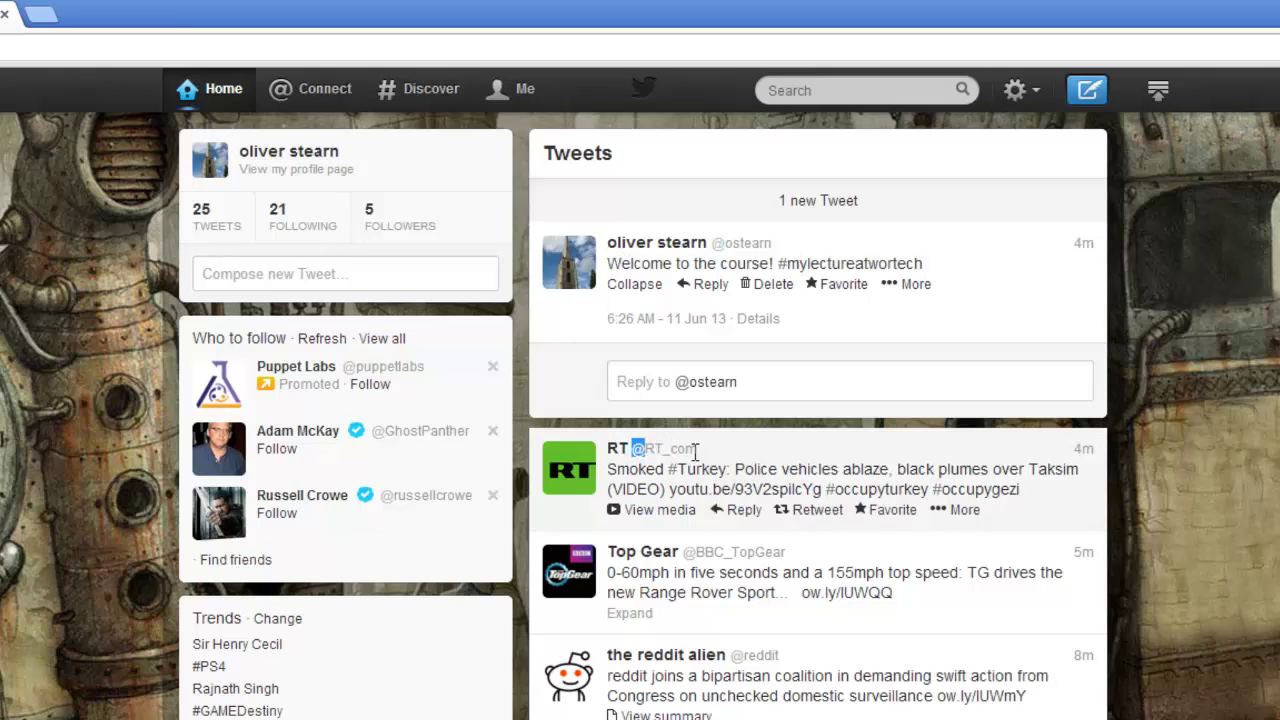
pyautogui.click(376, 281)
pyautogui.click(835, 93)
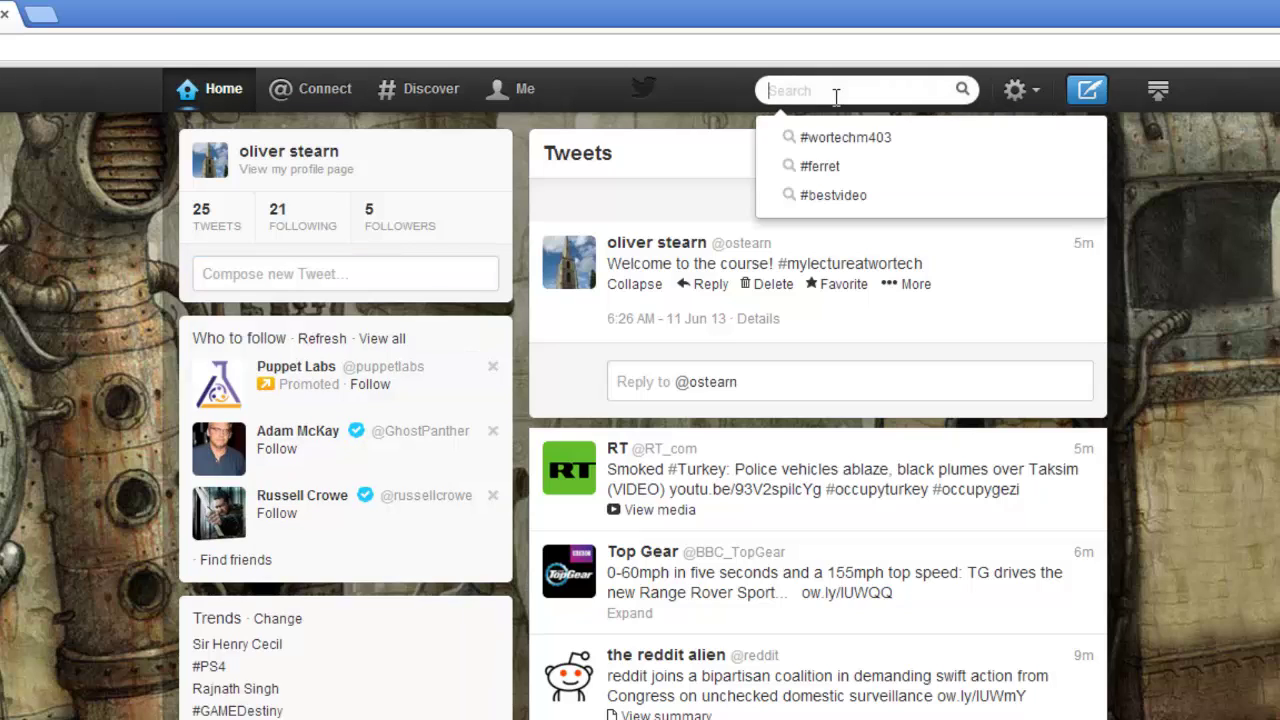
pyautogui.write('@')
pyautogui.press('BackSpace')
pyautogui.write('@')
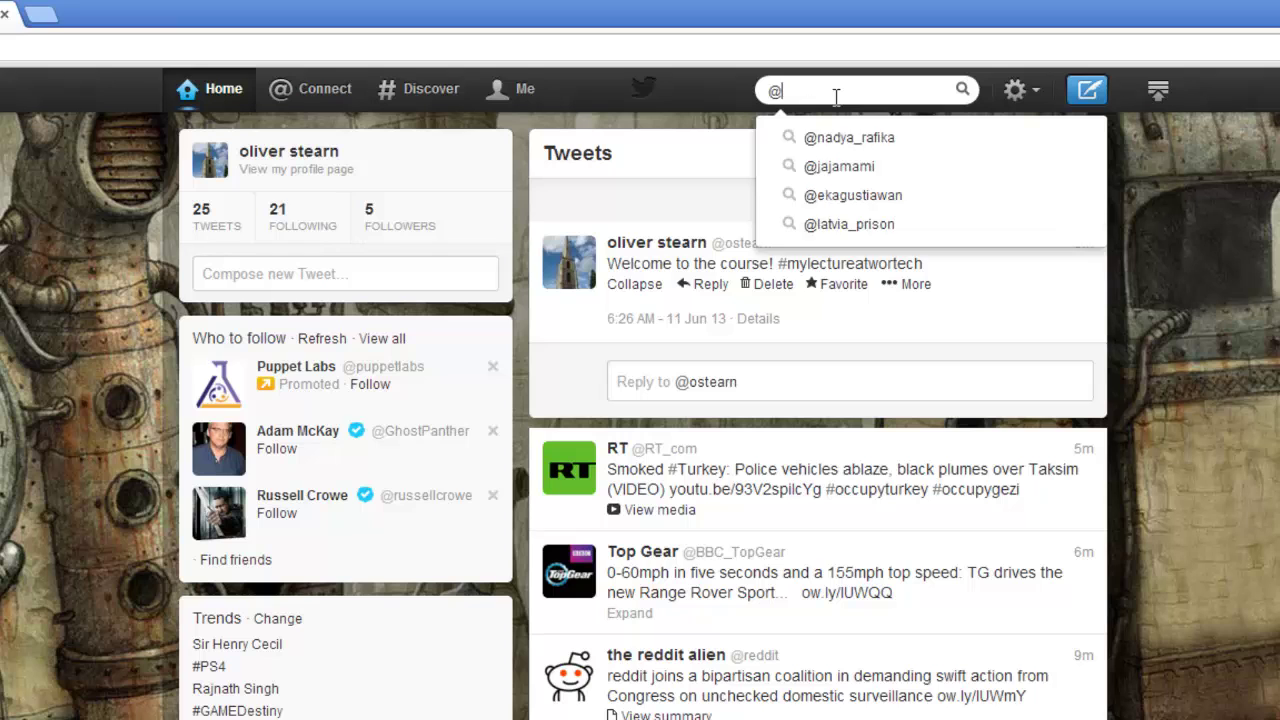
pyautogui.write('RT_com')
pyautogui.press('Return')
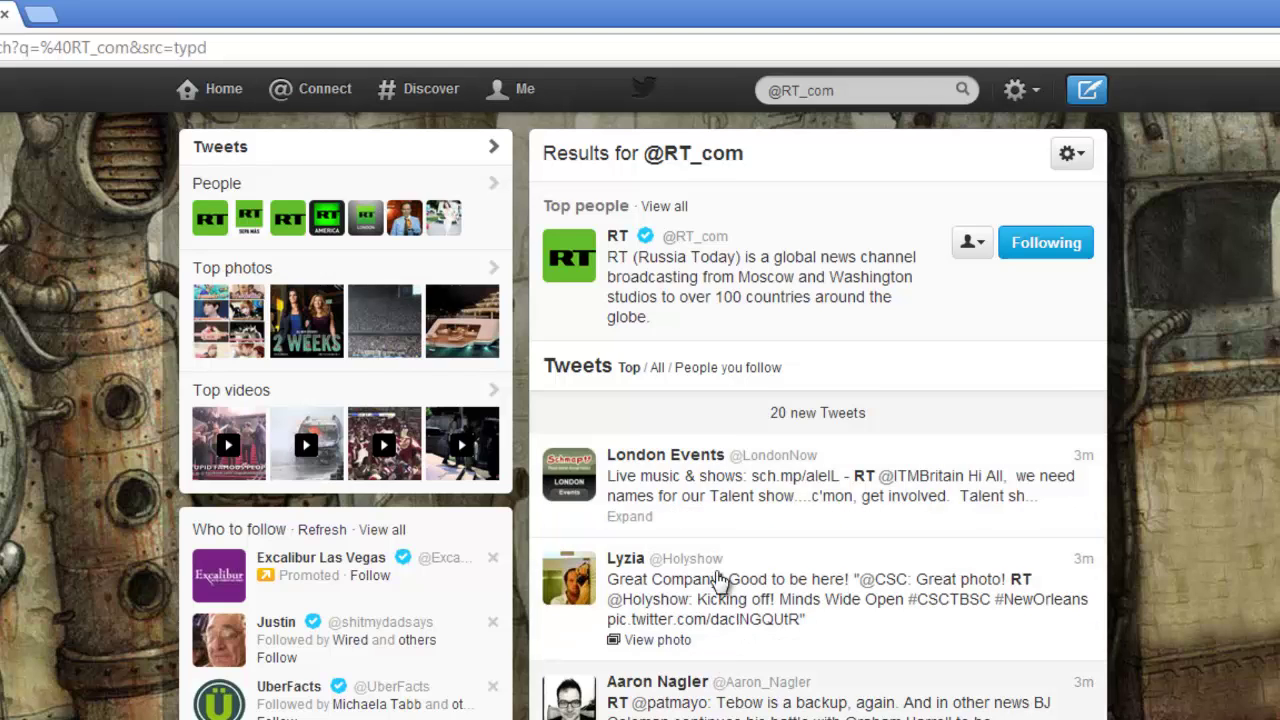
# Step: Open RT's full profile from the search results and browse through its tweets
pyautogui.click(617, 245)
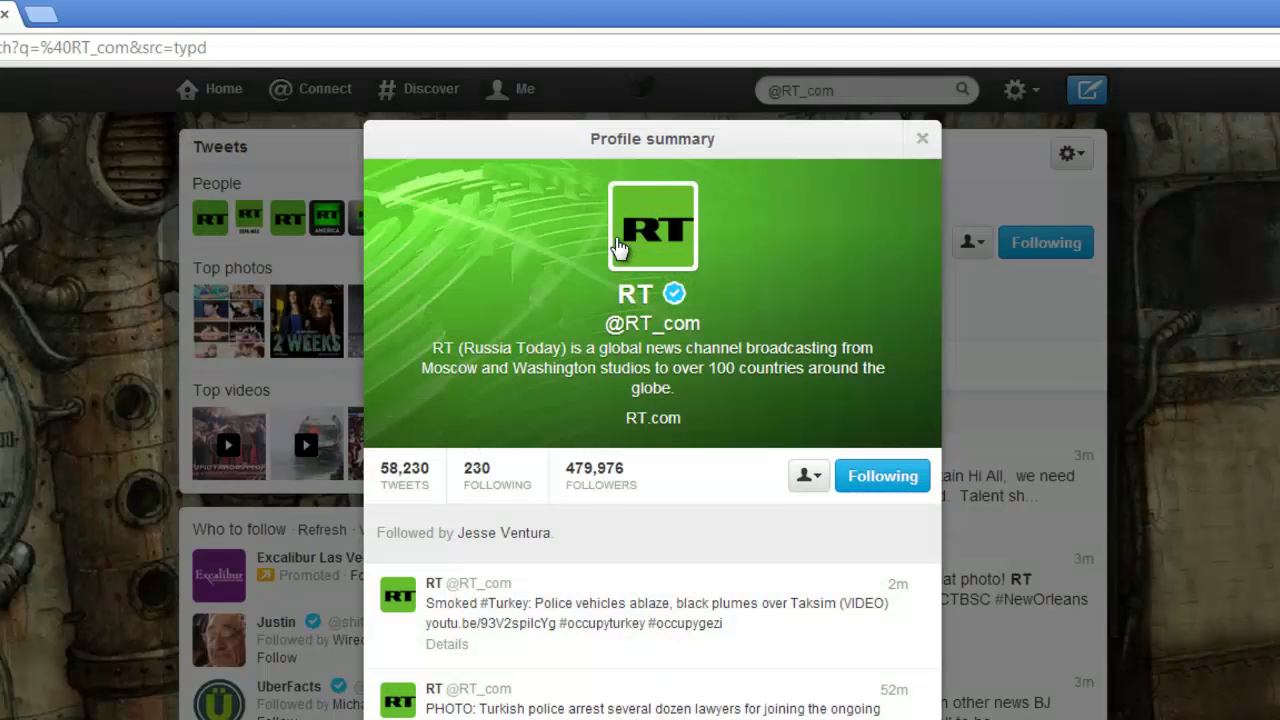
pyautogui.scroll(-1, 664, 640)
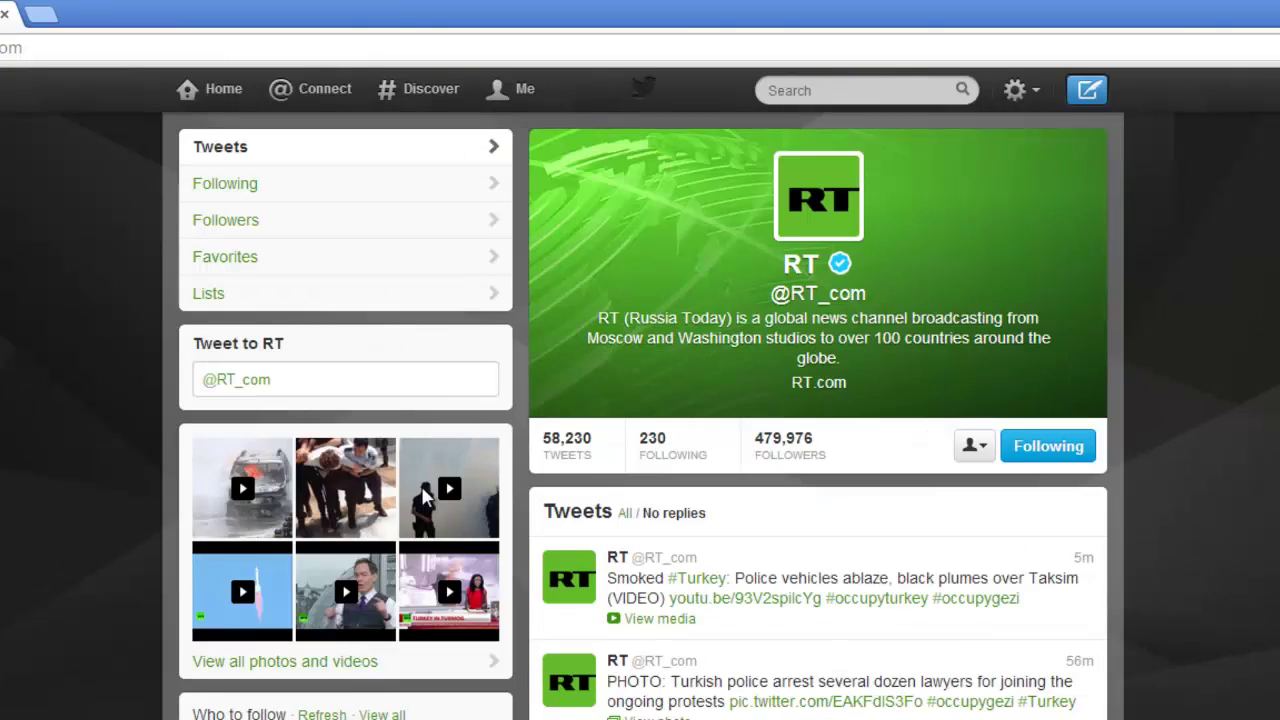
pyautogui.scroll(-15, 771, 594)
pyautogui.scroll(-20, 771, 594)
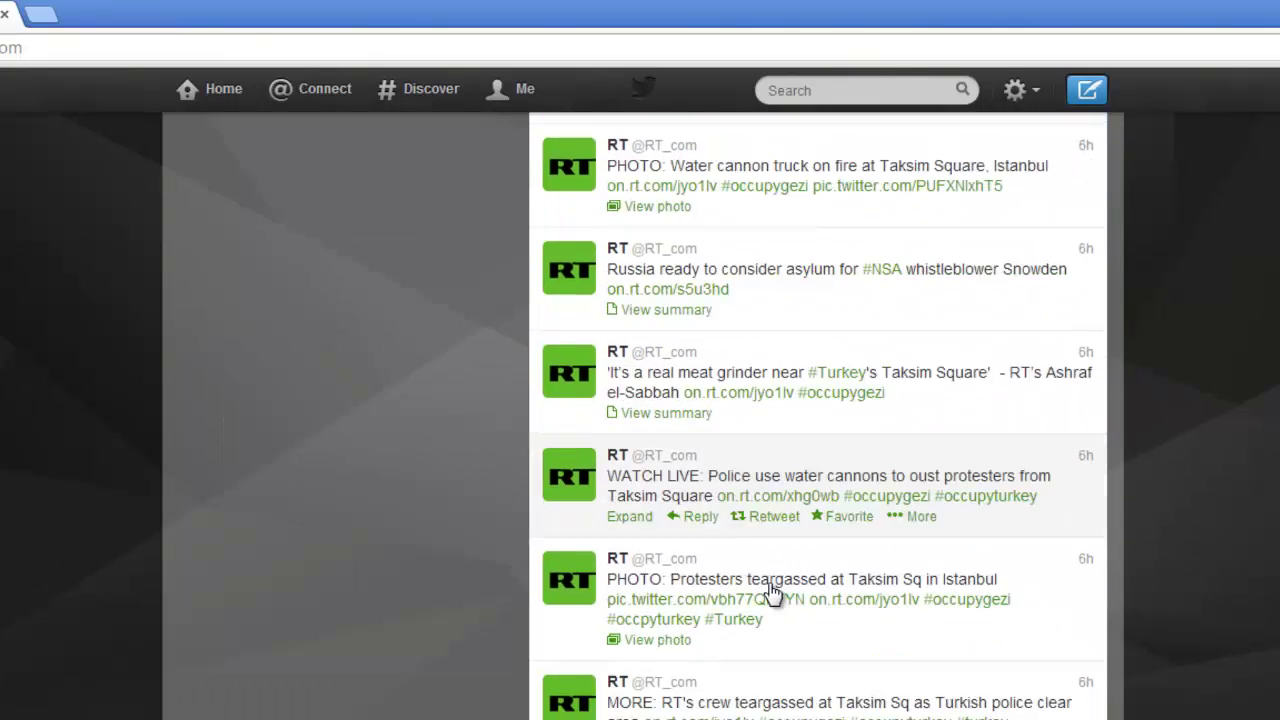
pyautogui.scroll(-20, 771, 594)
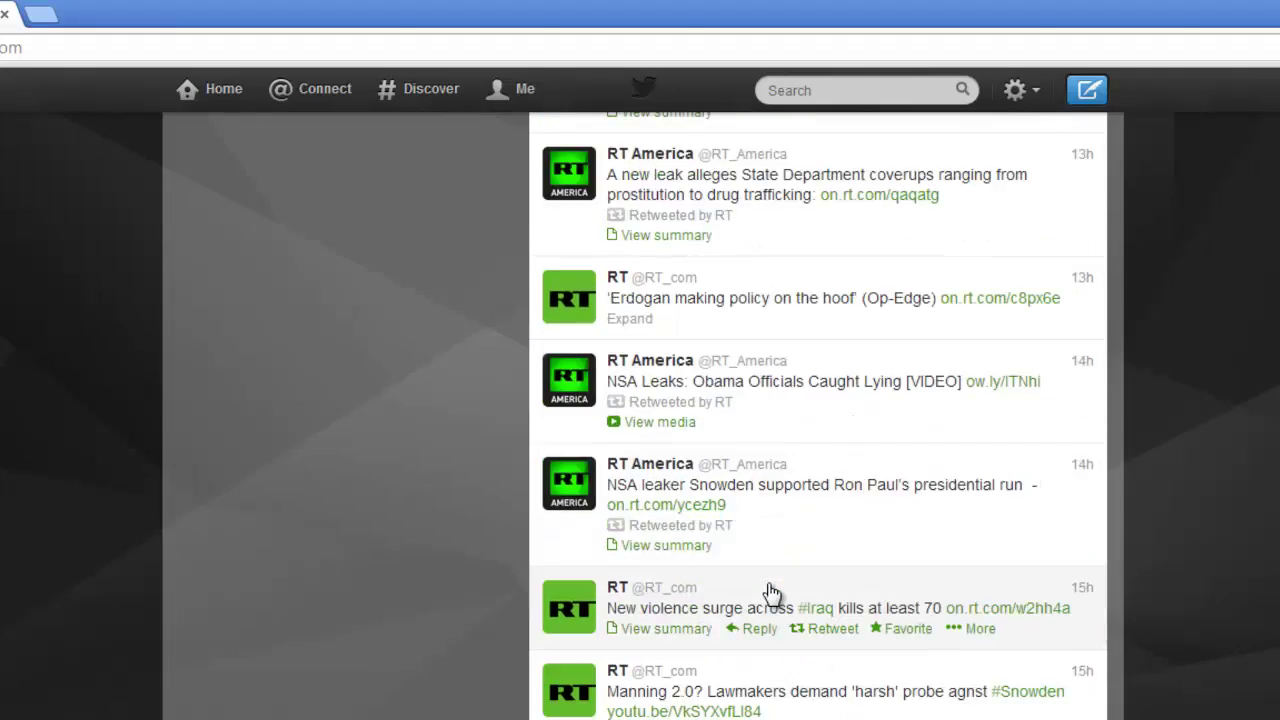
pyautogui.scroll(-20, 771, 594)
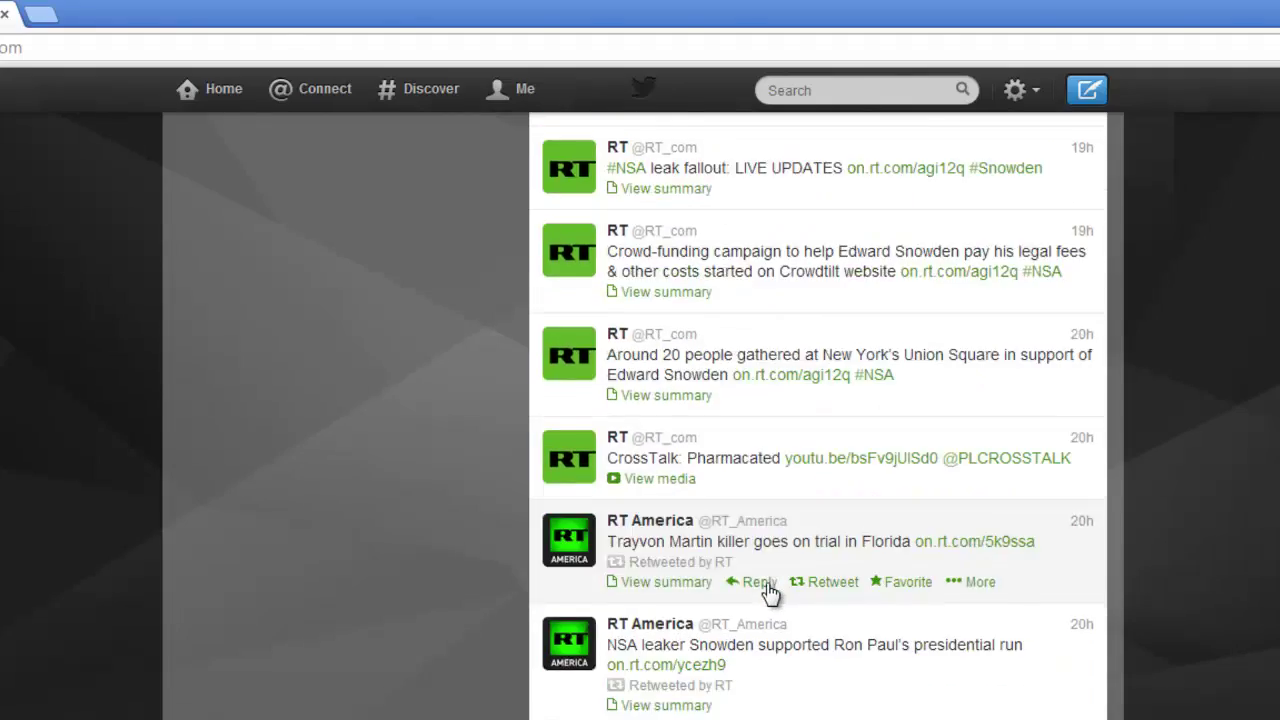
pyautogui.scroll(-20, 757, 530)
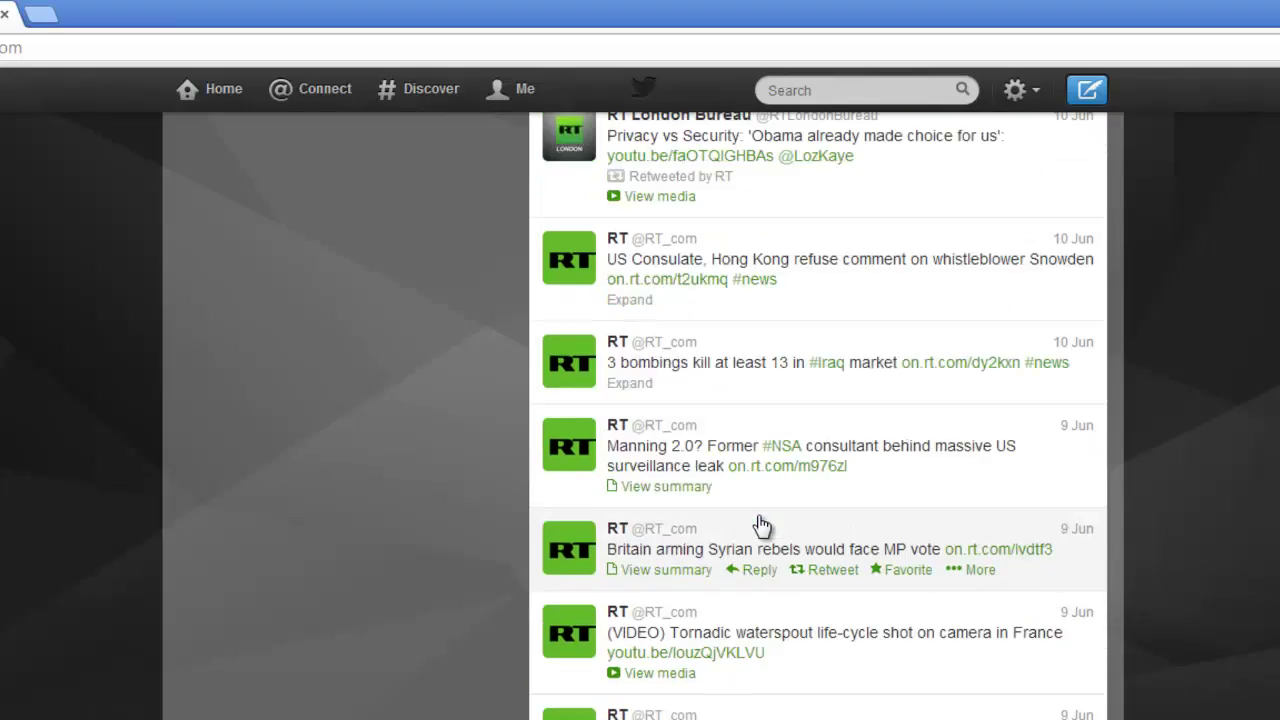
pyautogui.scroll(-5, 834, 572)
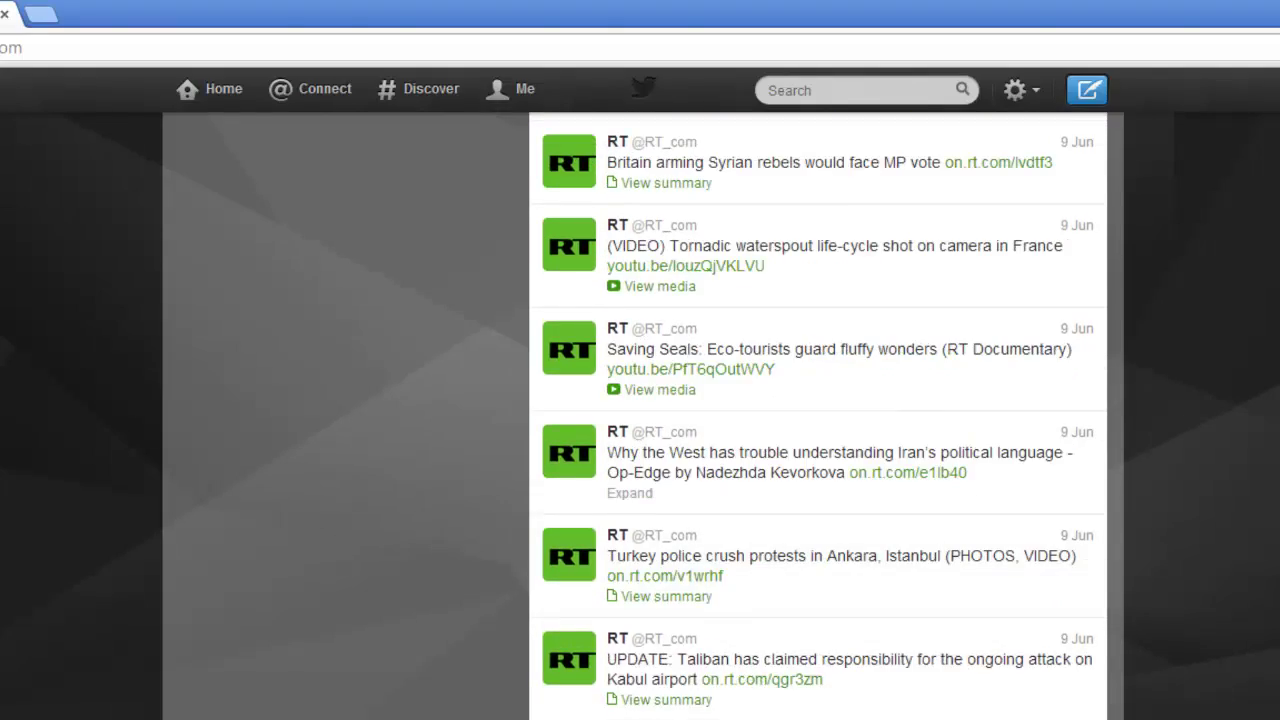
pyautogui.scroll(20, 818, 416)
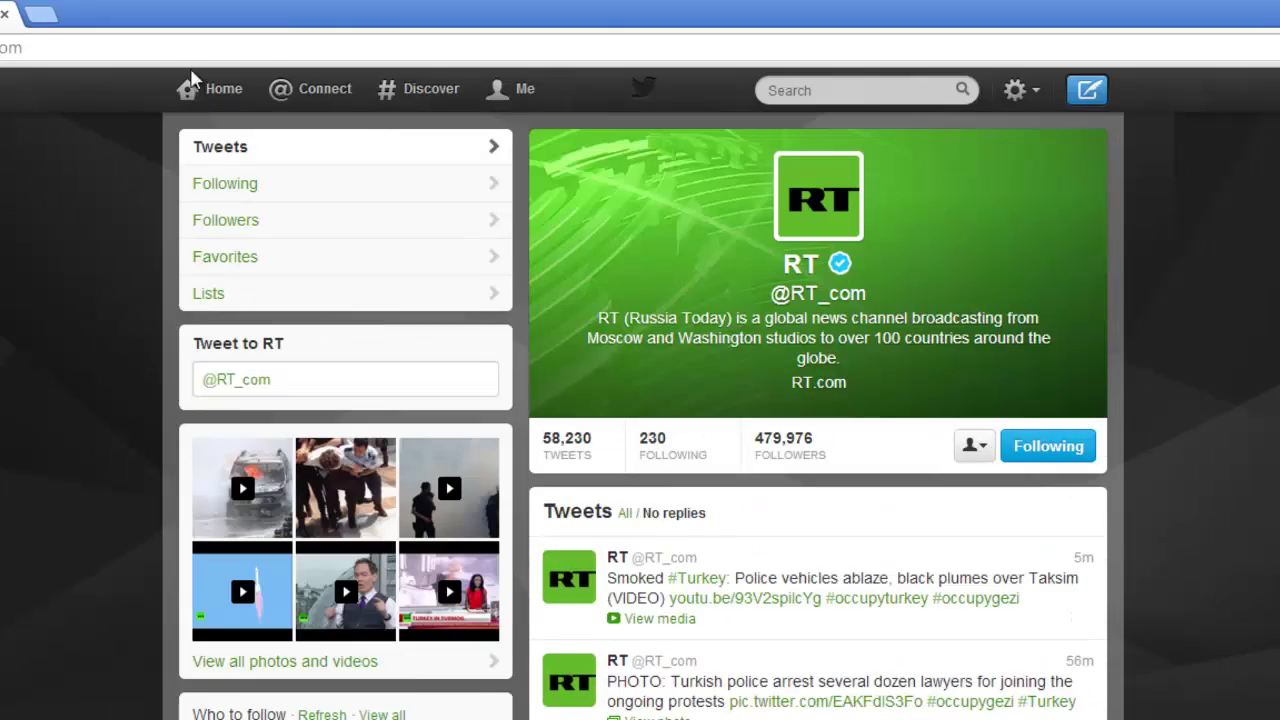
# Step: Return to the Twitter home feed and begin a new tweet with the hashtag #thislectureatwortech
pyautogui.click(199, 88)
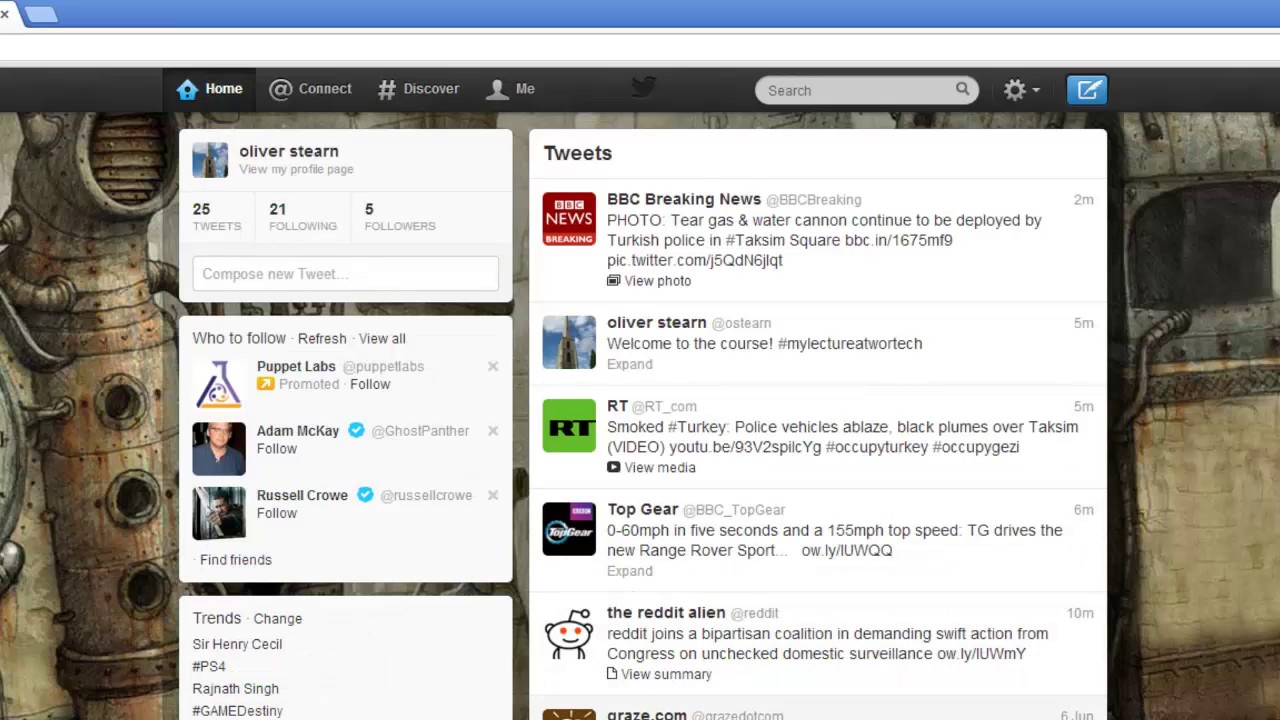
pyautogui.click(375, 274)
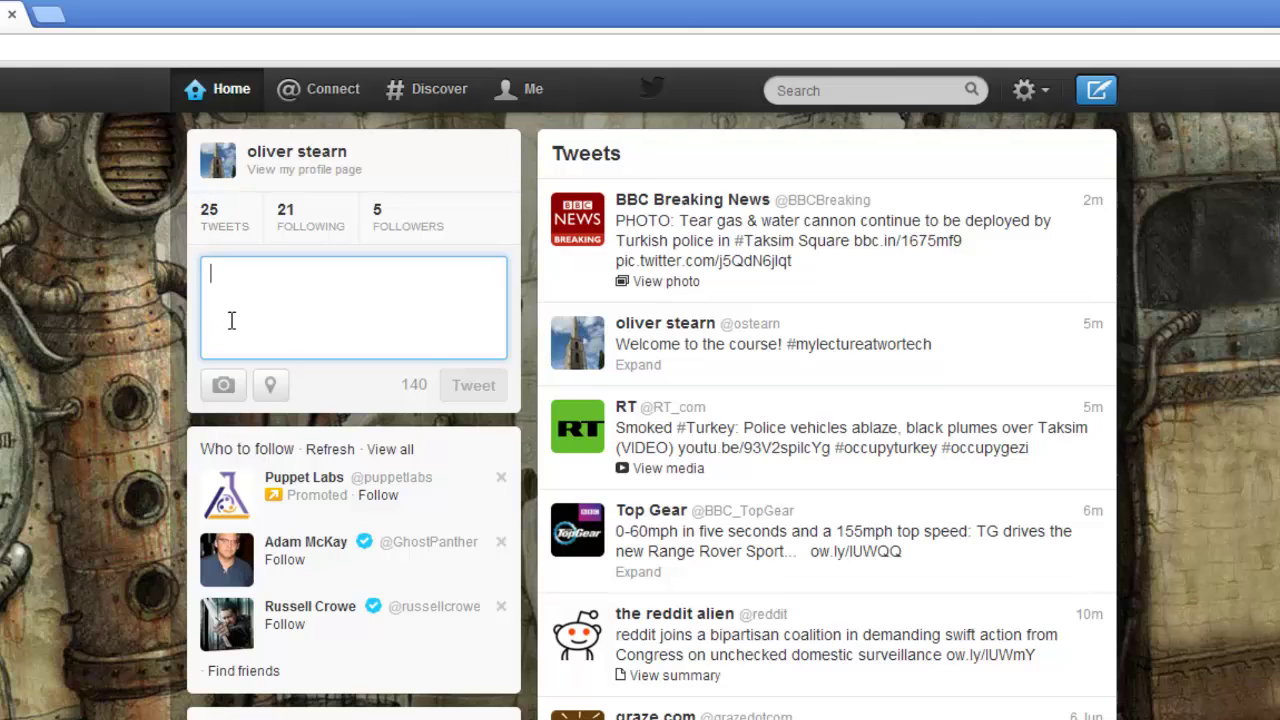
pyautogui.write('#')
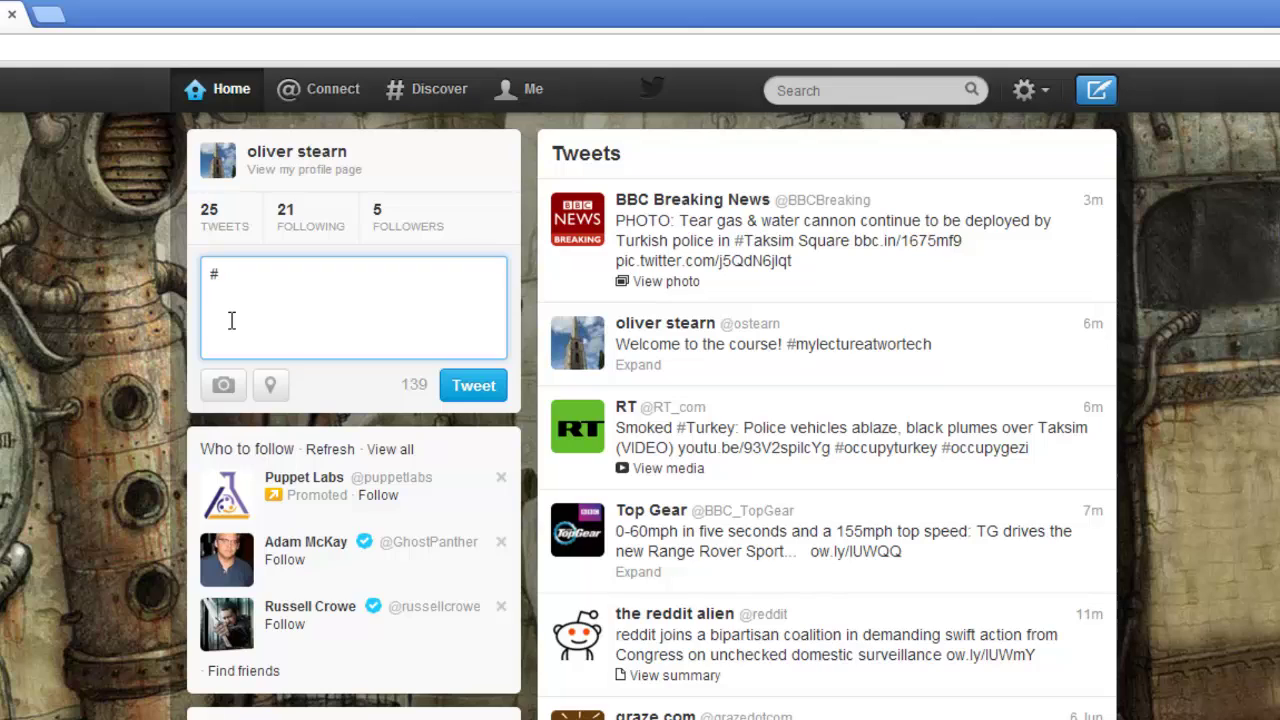
pyautogui.write('thislectureatwortecvh')
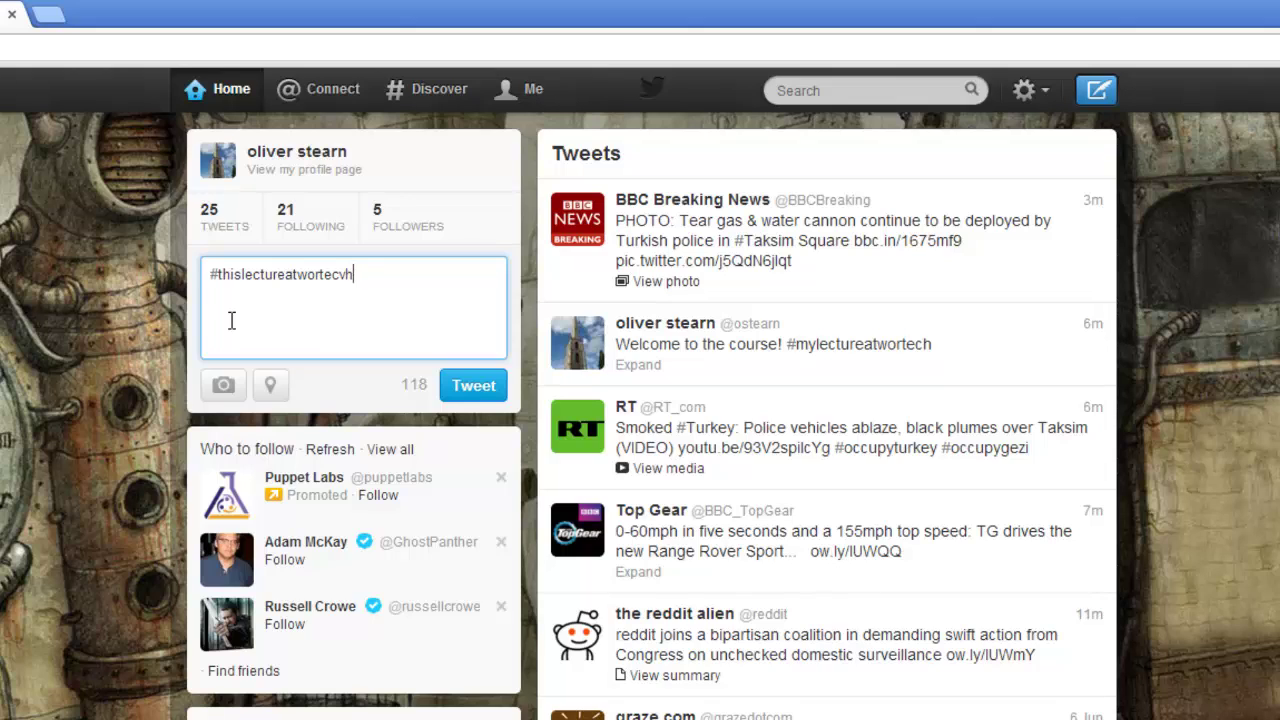
pyautogui.press('BackSpace')
pyautogui.press('BackSpace')
pyautogui.write('h')
# Step: Add the message "Hello everyone, welcome to the course." on a new line below the hashtag in the tweet
pyautogui.write('He')
pyautogui.write('llo e')
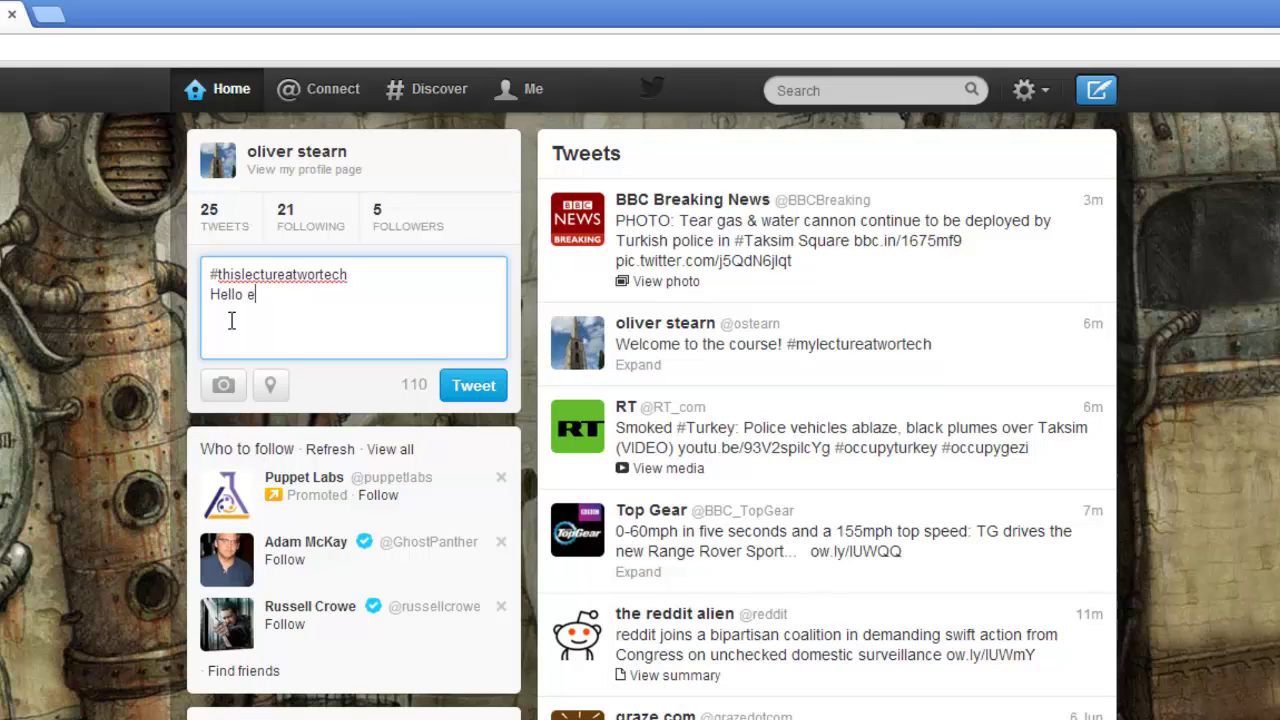
pyautogui.write('veryone, welcome to the cour')
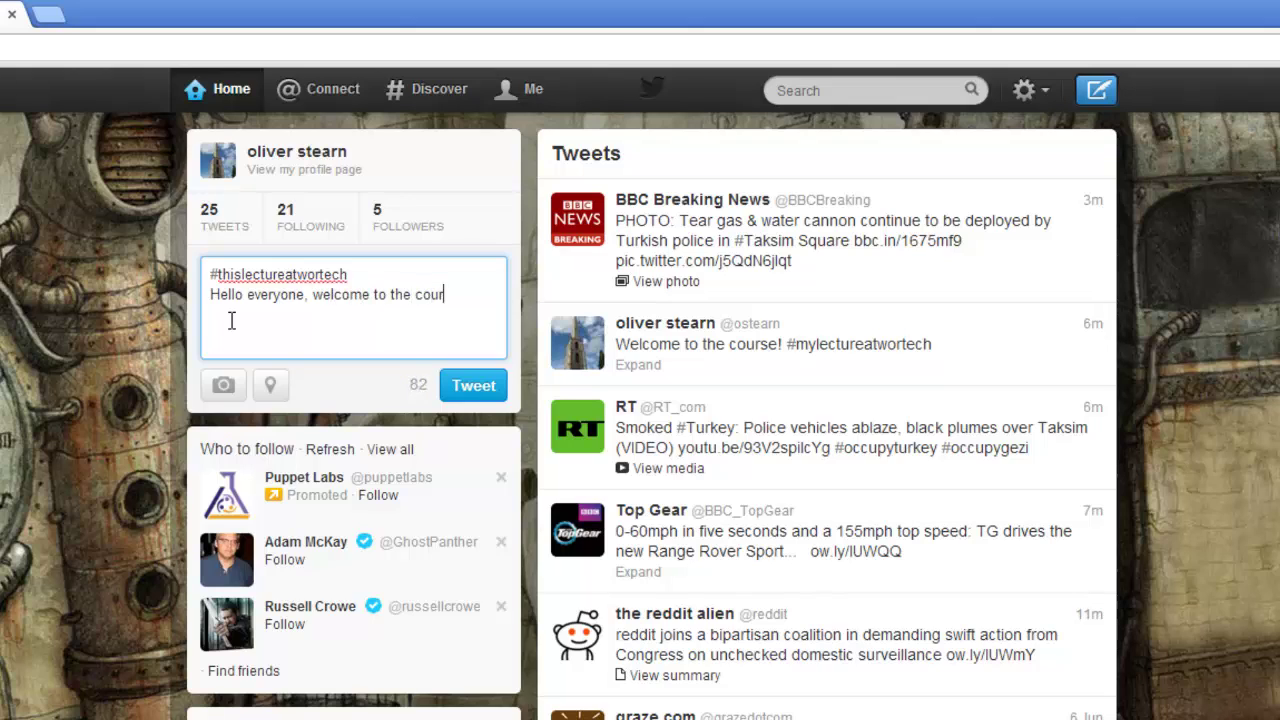
pyautogui.write('se/.')
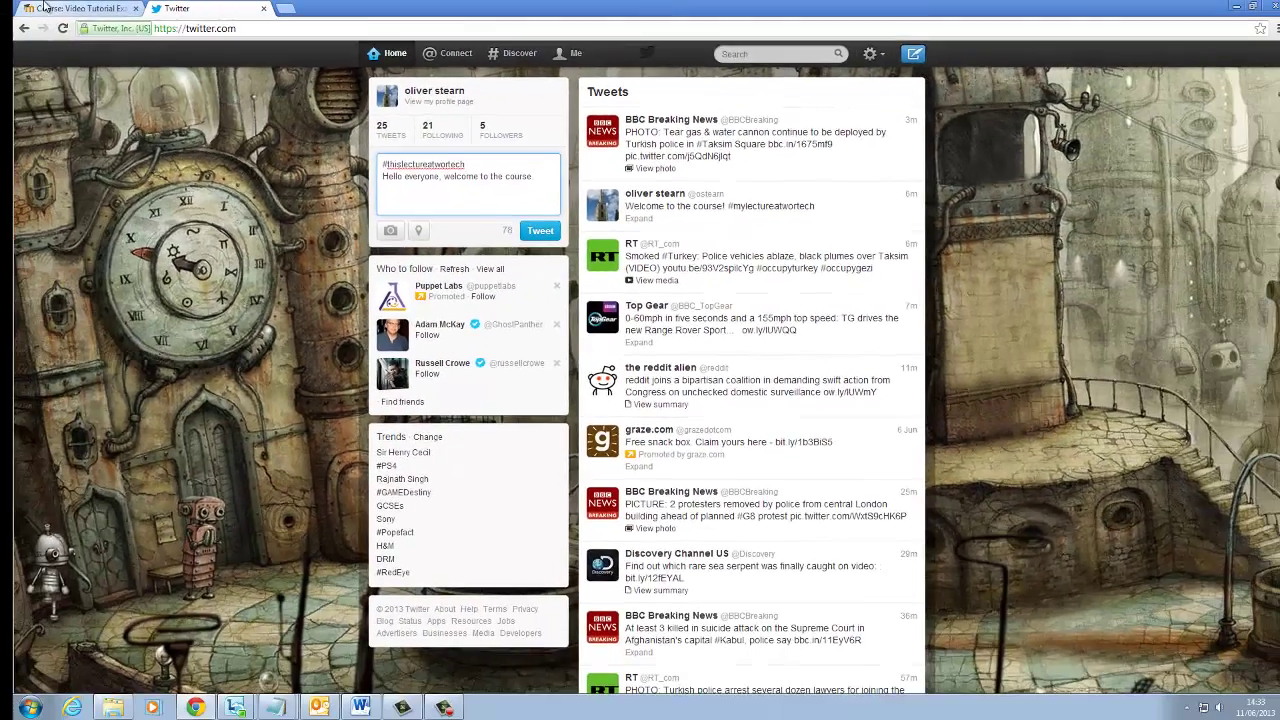
# Step: Switch to the Moodle course page and look over its sections and side blocks
pyautogui.click(43, 6)
pyautogui.click(217, 7)
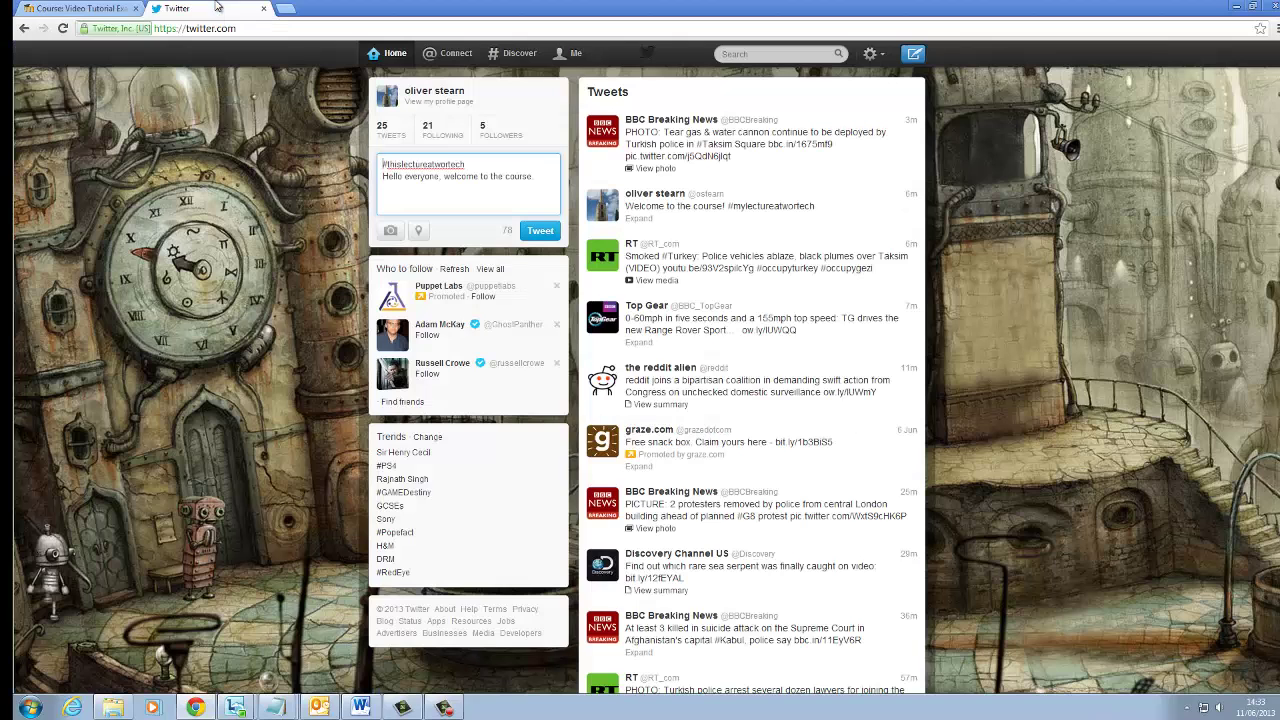
pyautogui.click(43, 6)
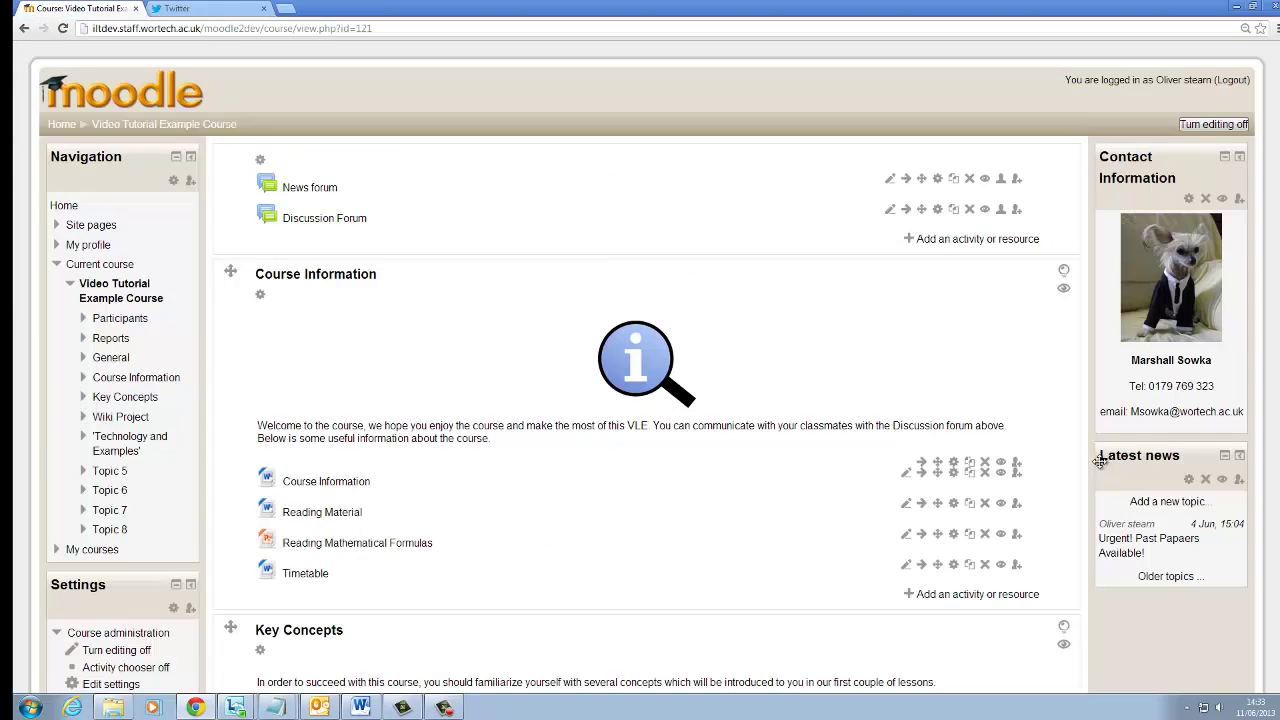
pyautogui.scroll(-3, 1167, 303)
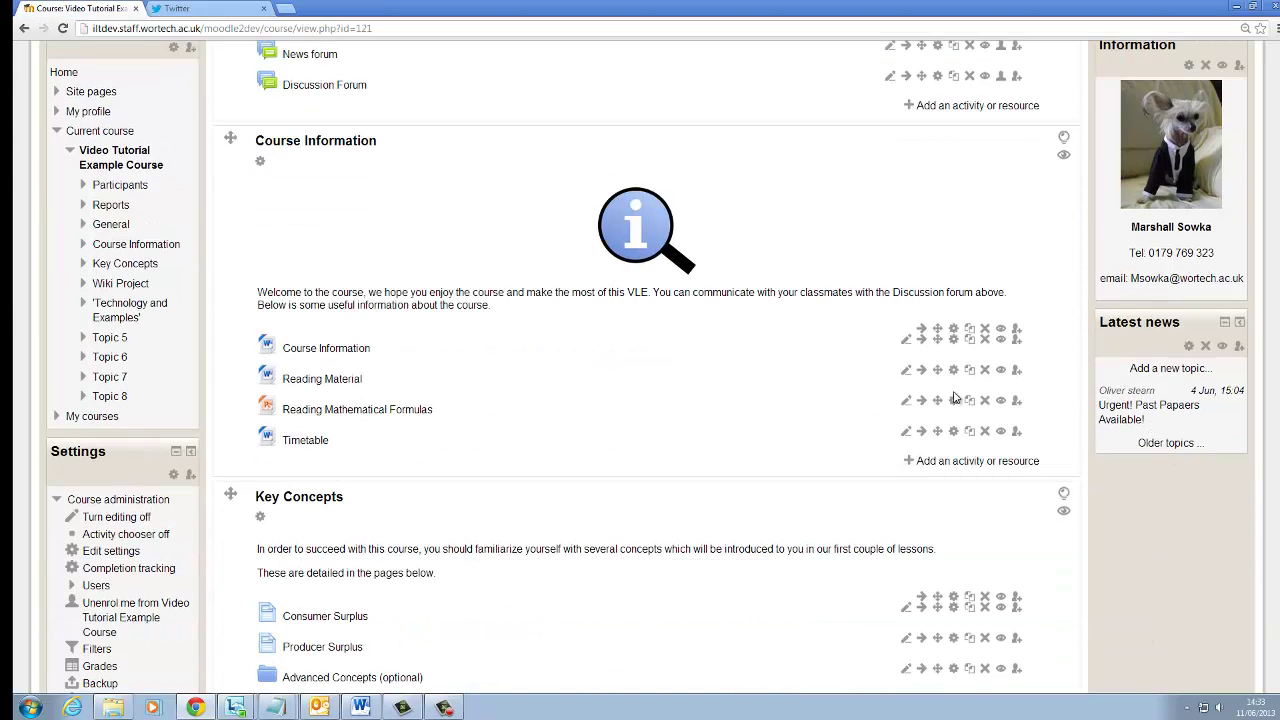
pyautogui.scroll(3, 466, 271)
# Step: Switch back to Twitter and post the drafted welcome tweet
pyautogui.click(193, 7)
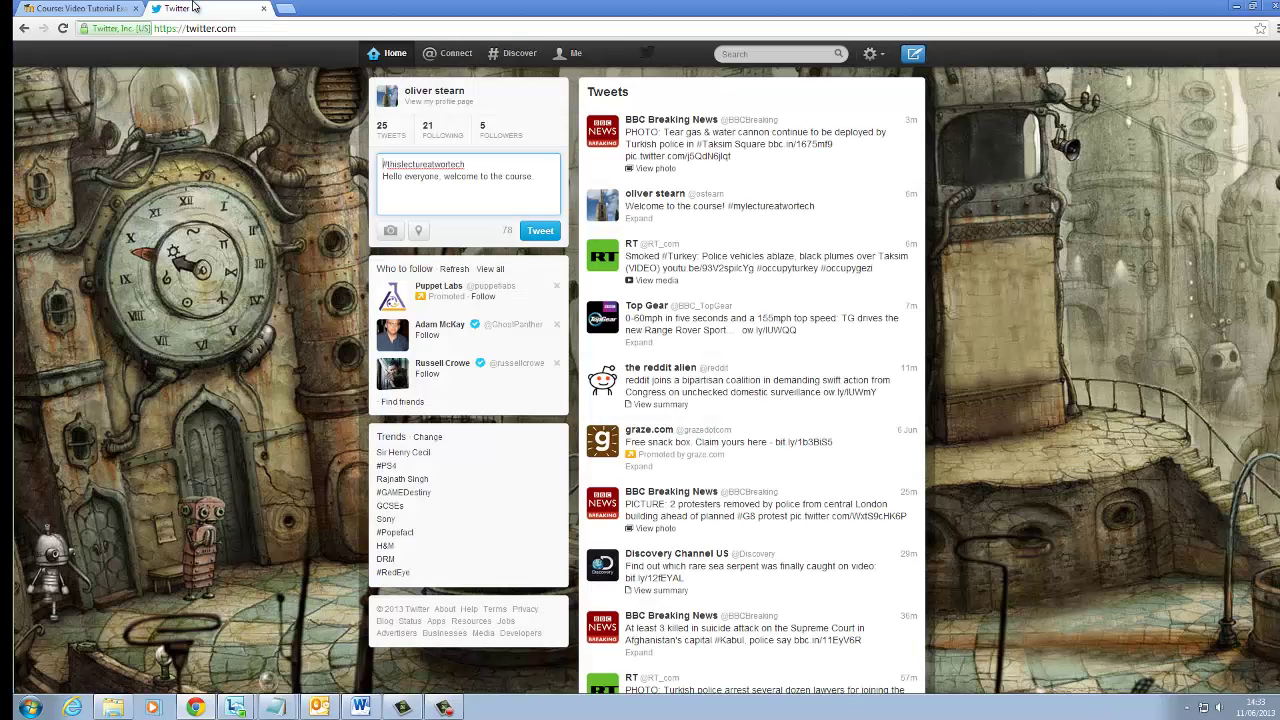
pyautogui.click(538, 232)
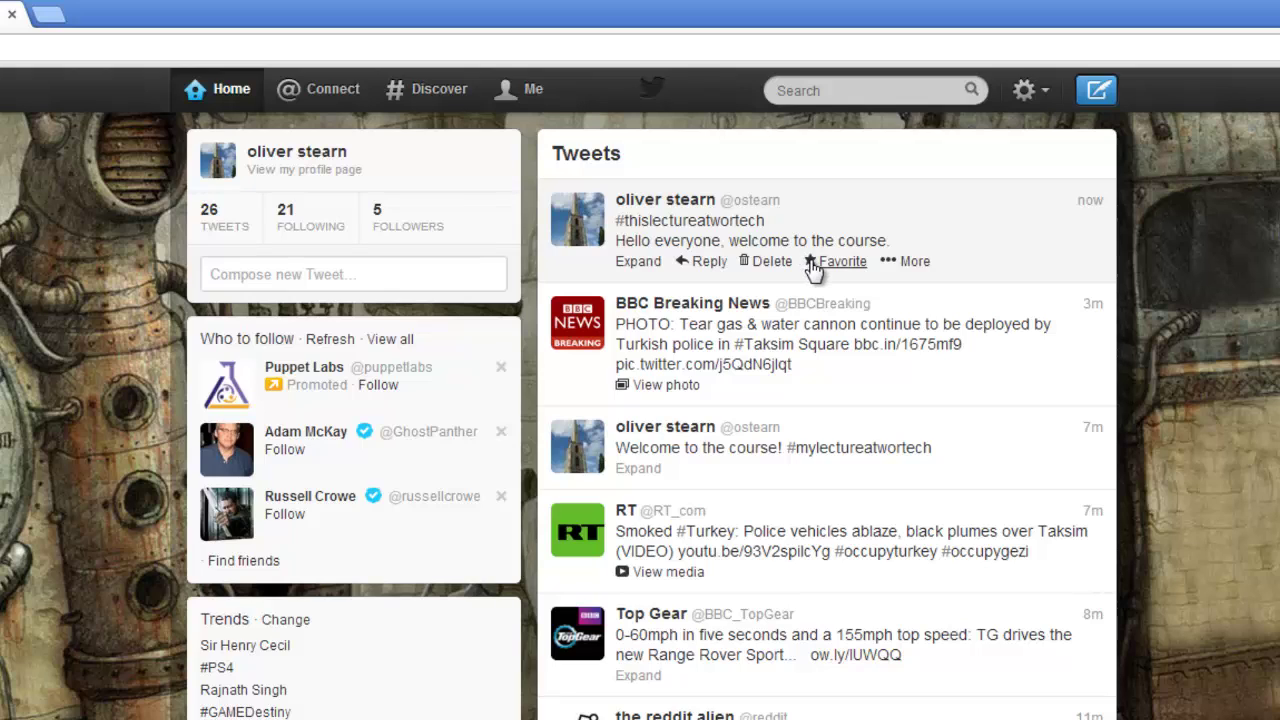
# Step: Search Twitter for tweets with the hashtag #thislectureatwortech
pyautogui.click(814, 92)
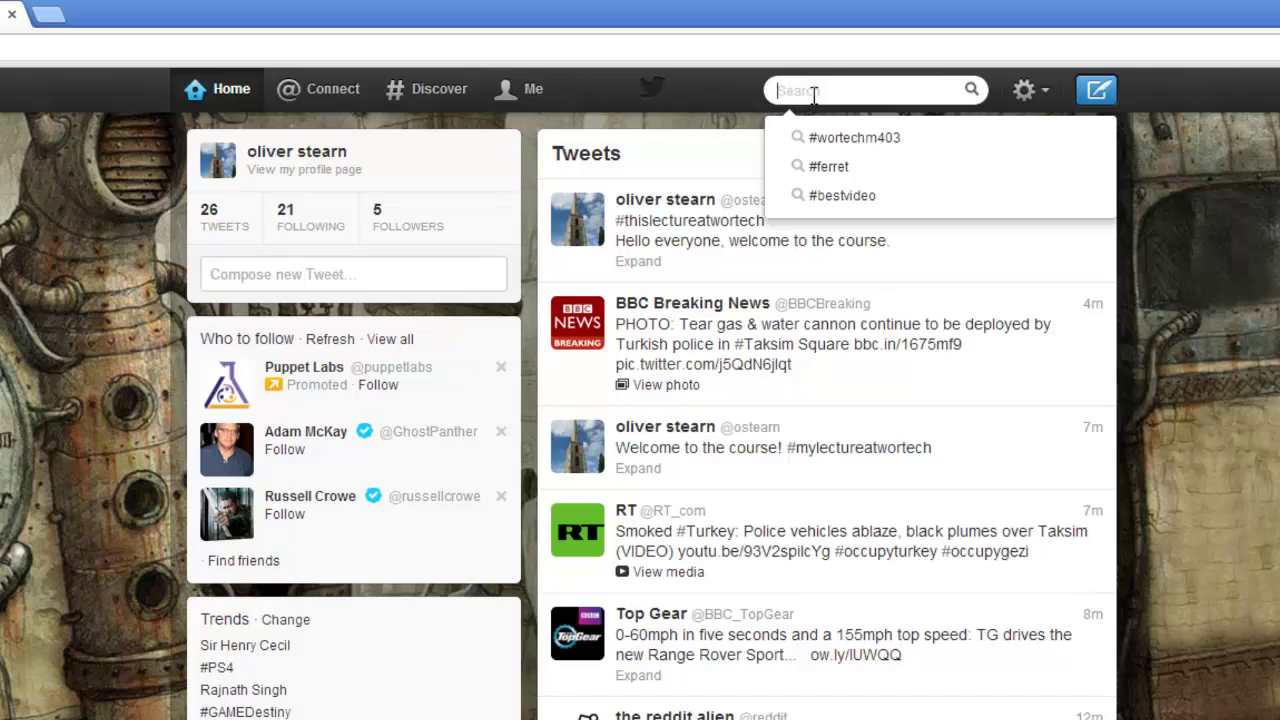
pyautogui.write('#thislectureatwortech')
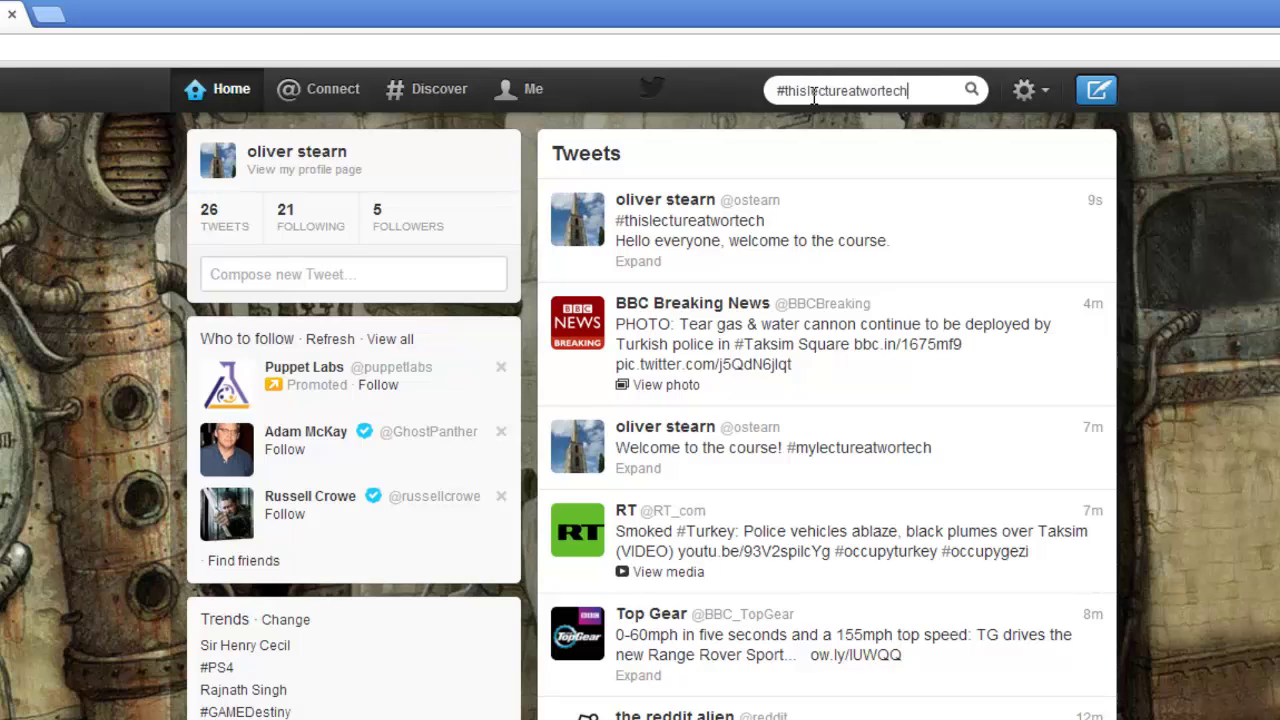
pyautogui.press('Return')
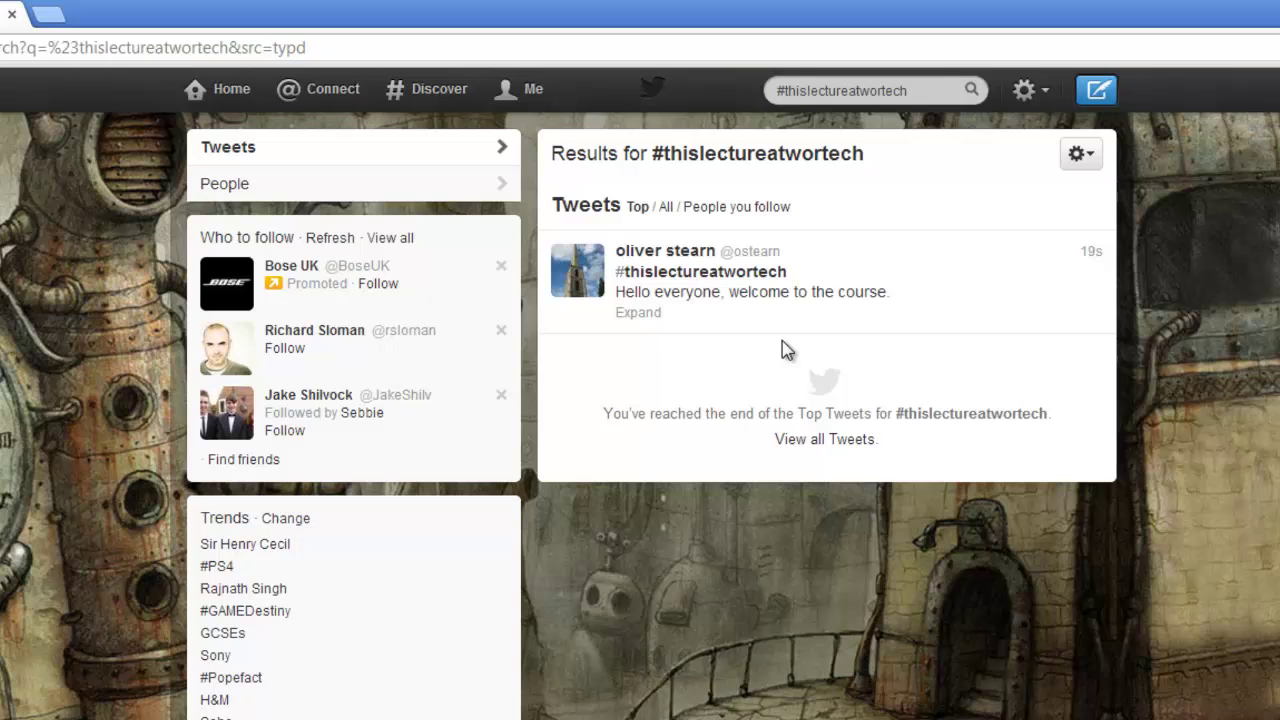
# Step: Return to the home feed and post the tweet "#thislectureatwortech you are my favorite teacher!"
pyautogui.click(218, 92)
pyautogui.click(252, 280)
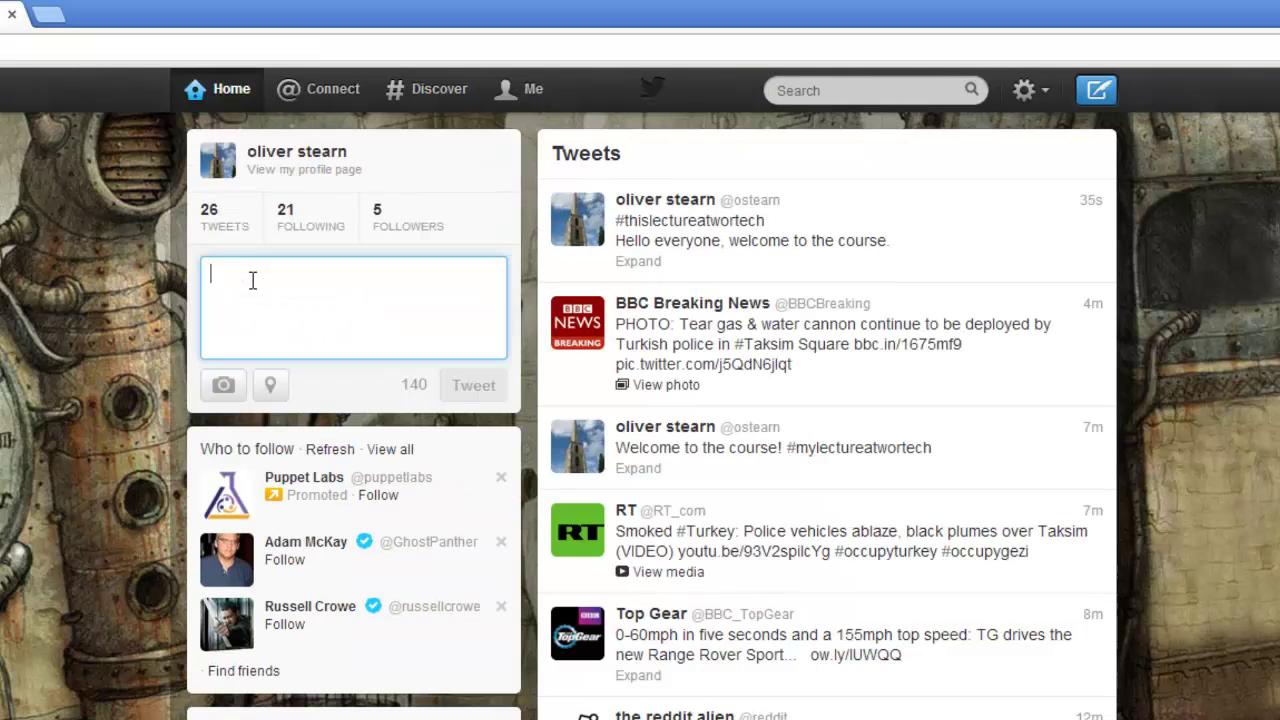
pyautogui.write('#')
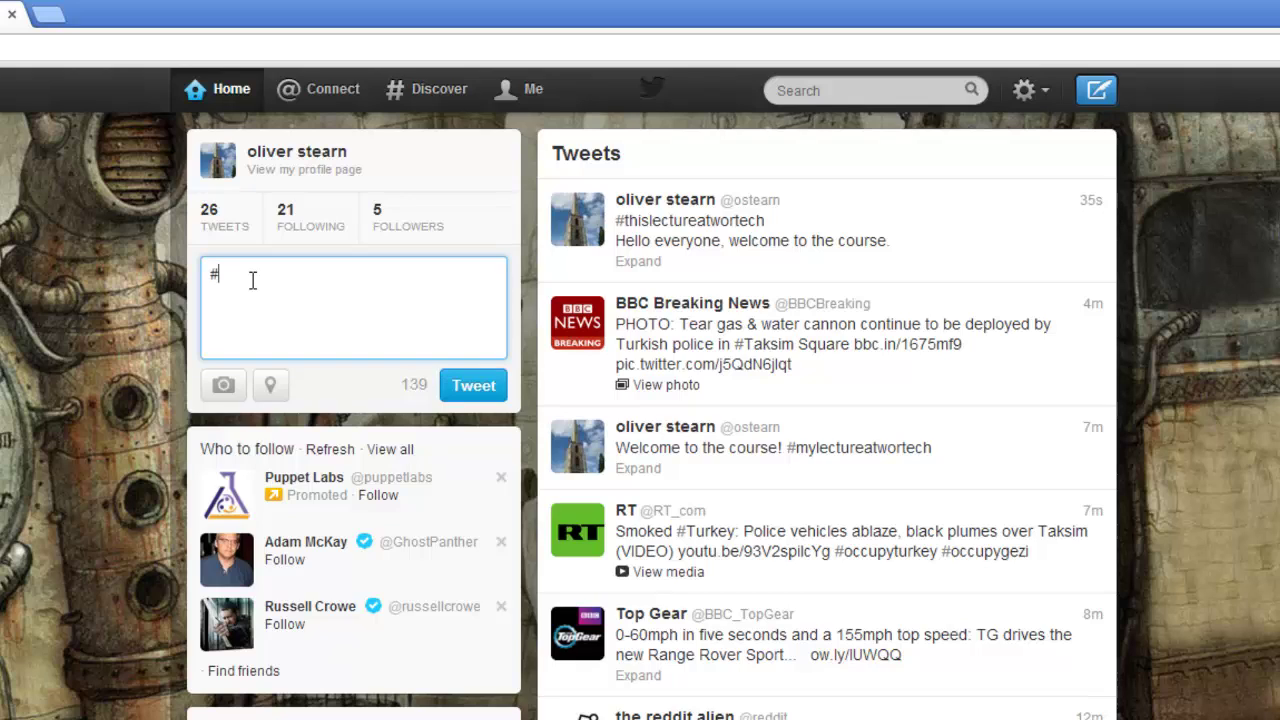
pyautogui.write('thislectureatwortech ')
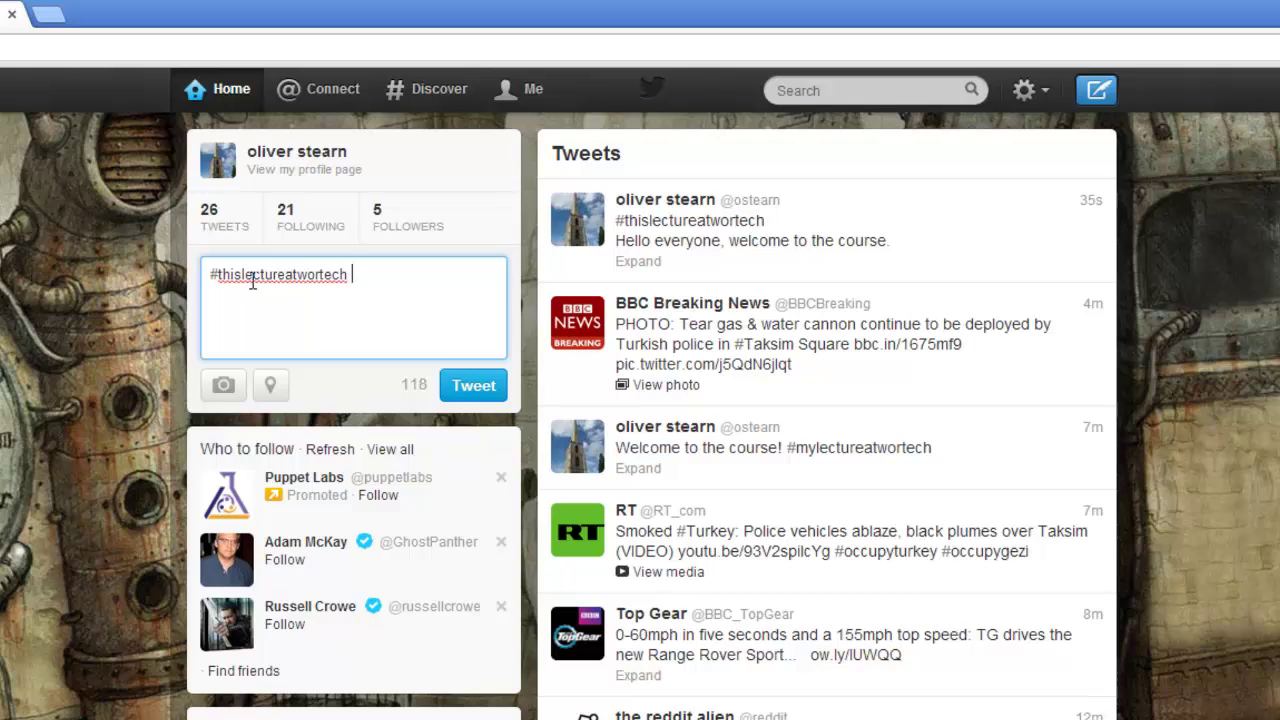
pyautogui.write('you are my fav')
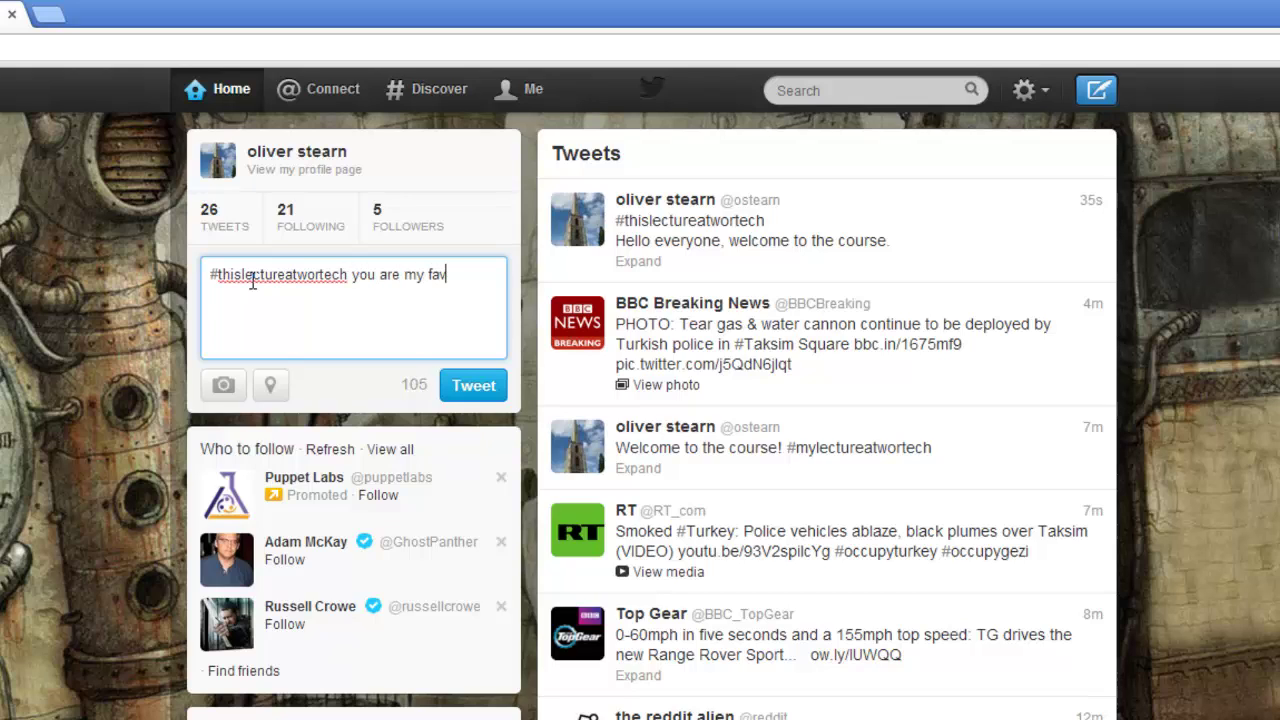
pyautogui.write('orite teacher!')
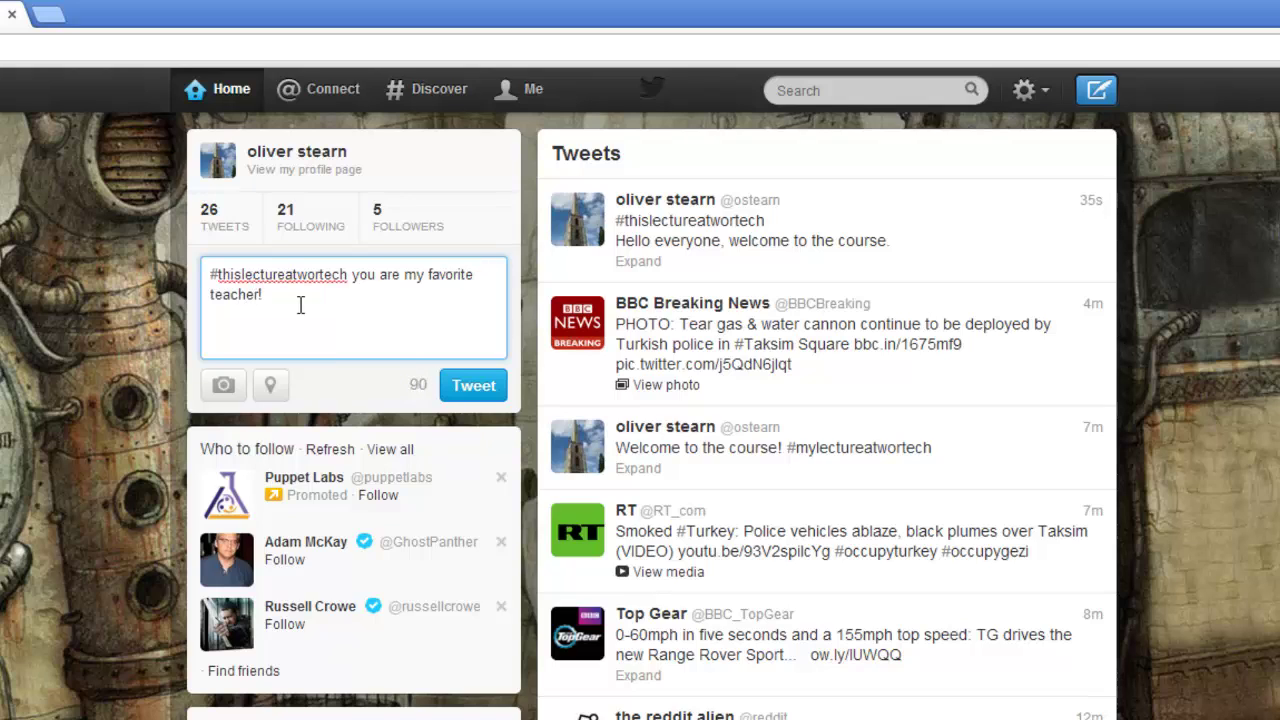
pyautogui.click(480, 395)
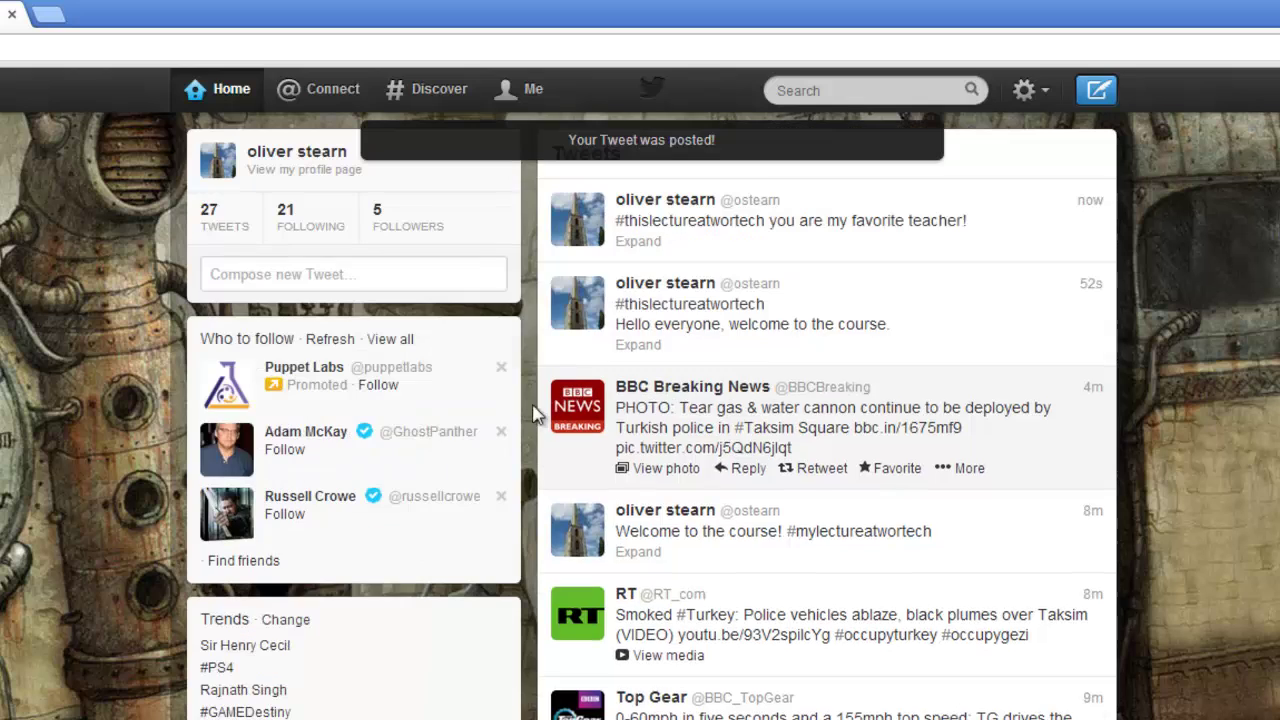
# Step: Search Twitter again for tweets tagged #thislectureatwortech
pyautogui.click(885, 90)
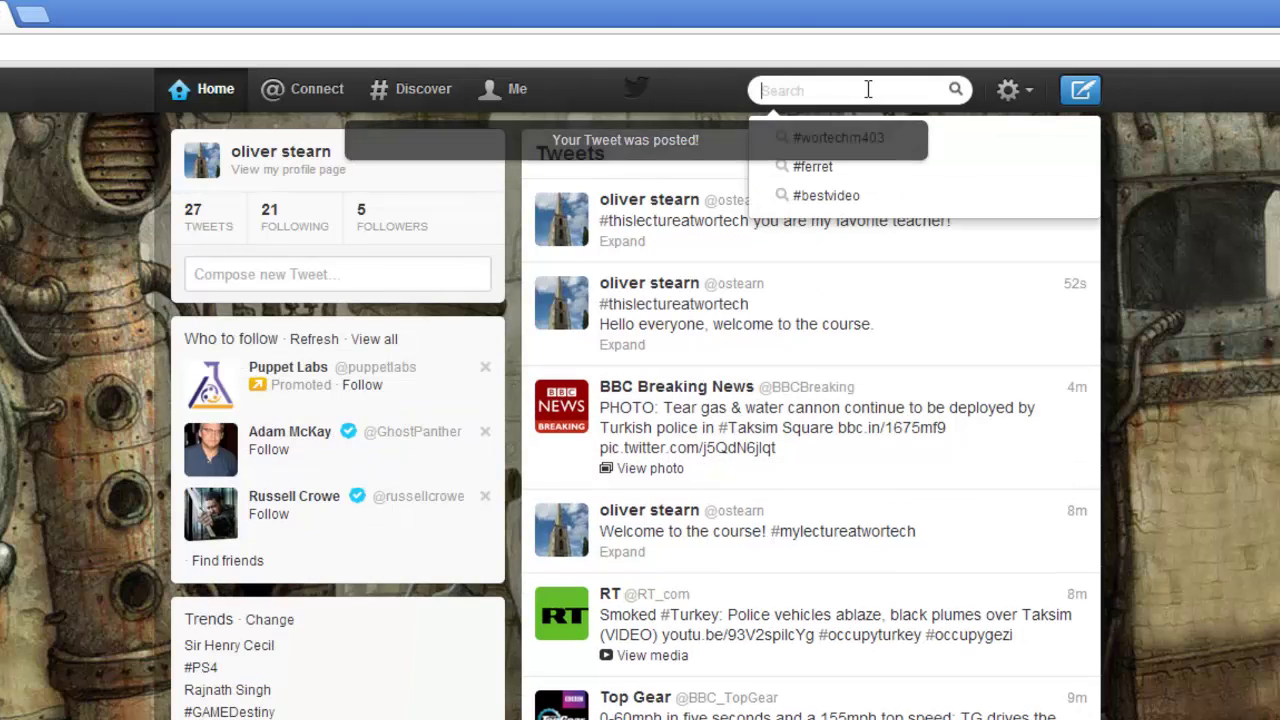
pyautogui.write('#th')
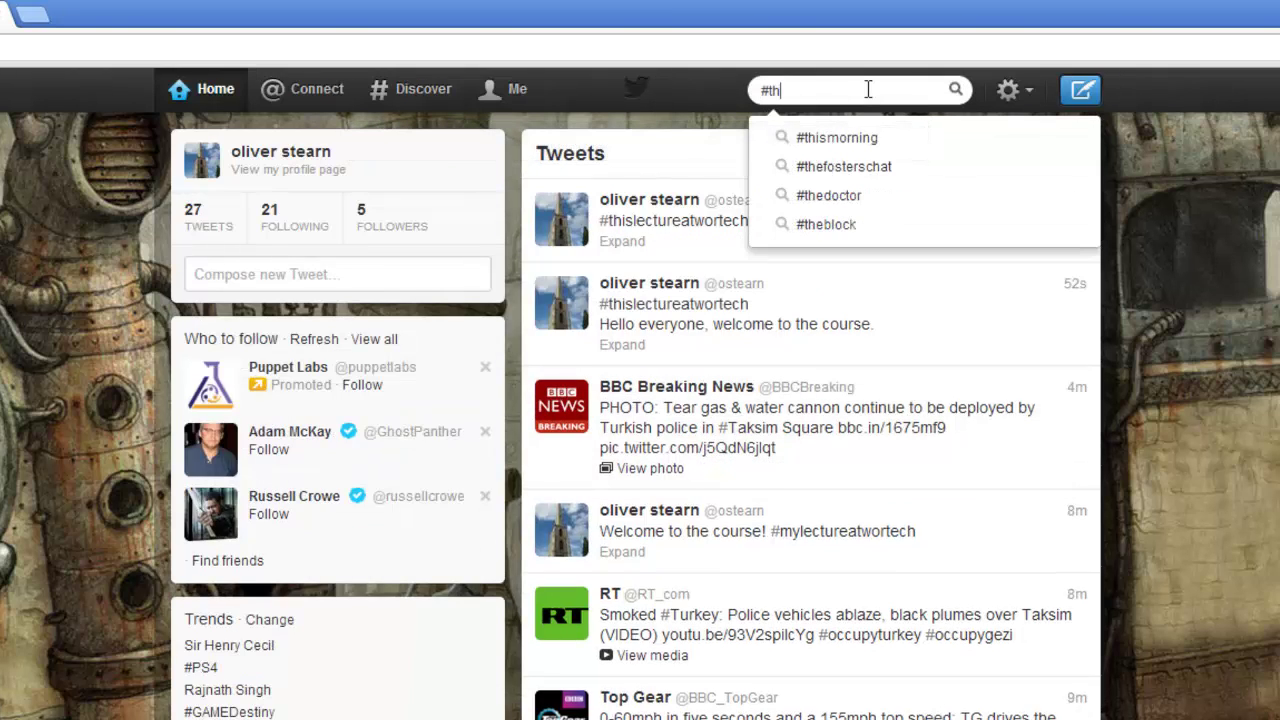
pyautogui.write('isle')
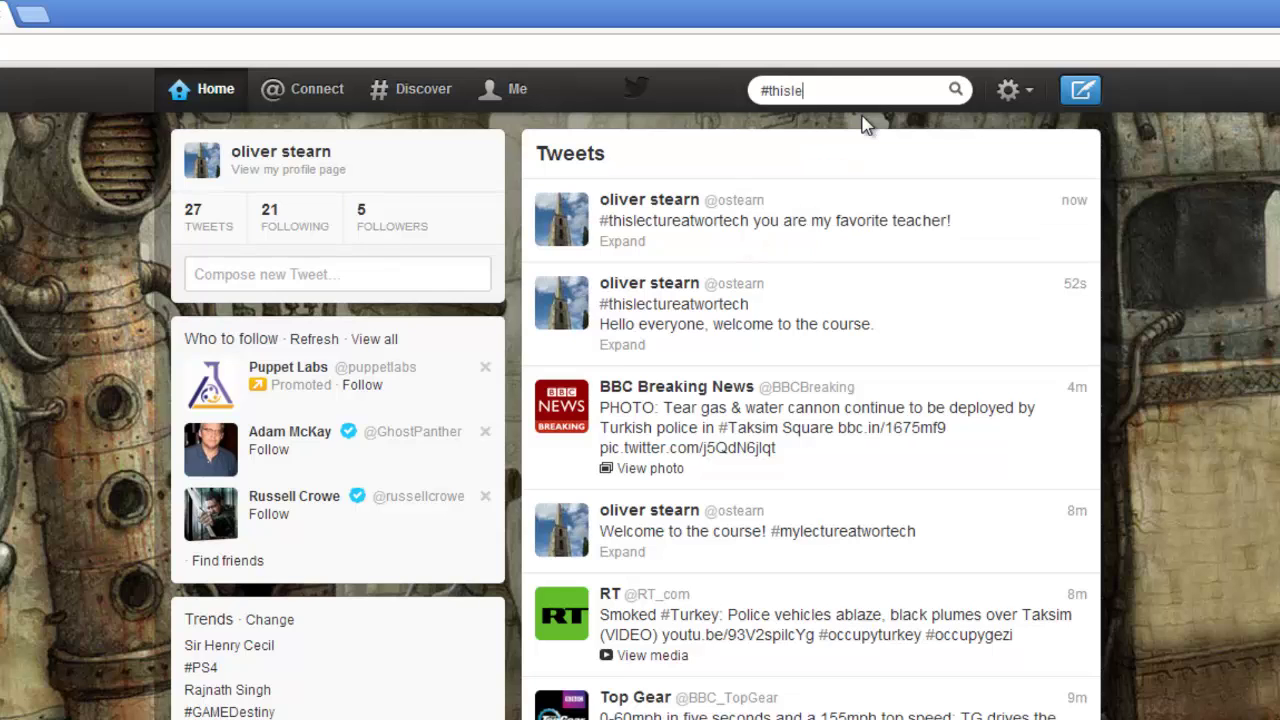
pyautogui.write('ctureatwortech')
pyautogui.press('Return')
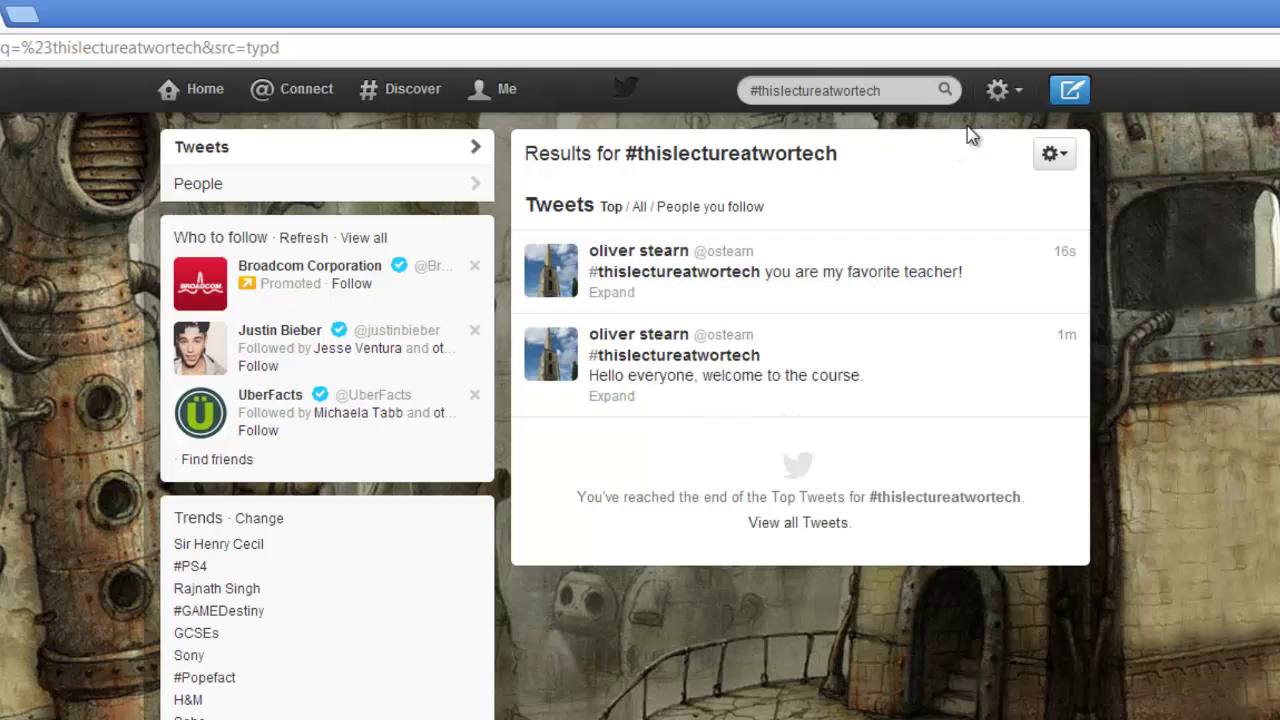
# Step: Open the account's widget settings and start a new widget with Search as its timeline source
pyautogui.click(1003, 95)
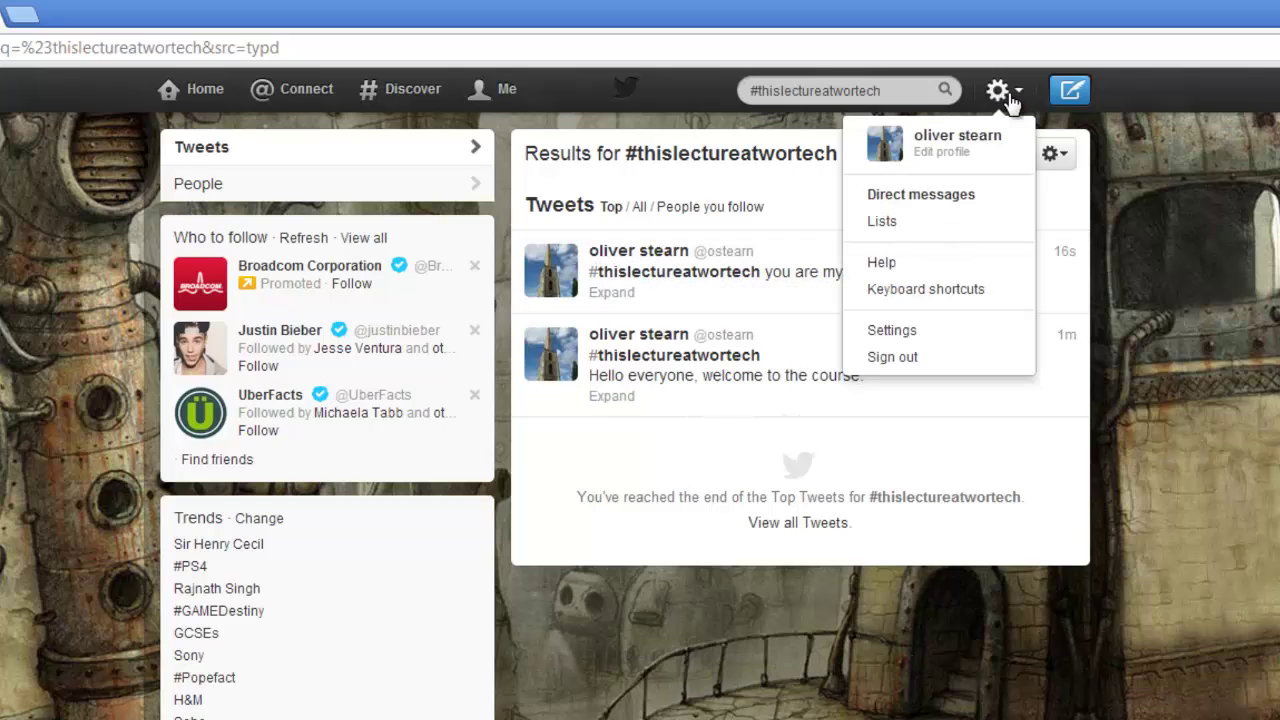
pyautogui.click(951, 352)
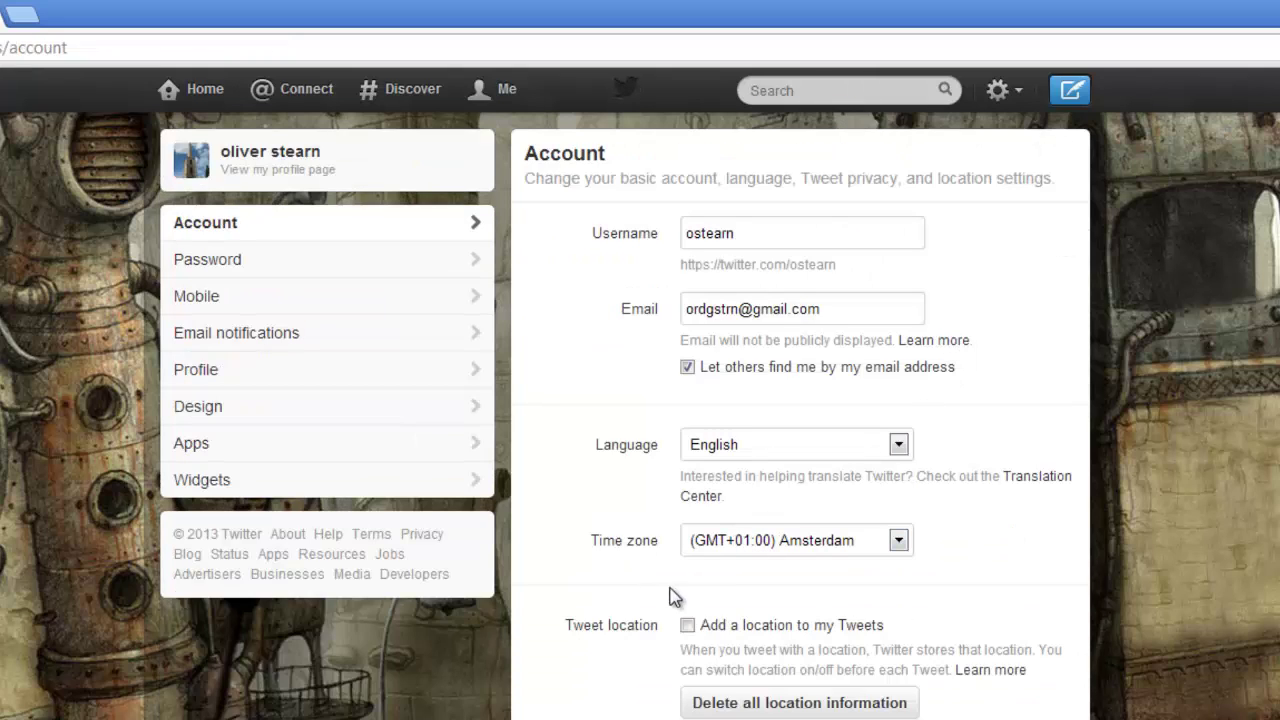
pyautogui.click(276, 487)
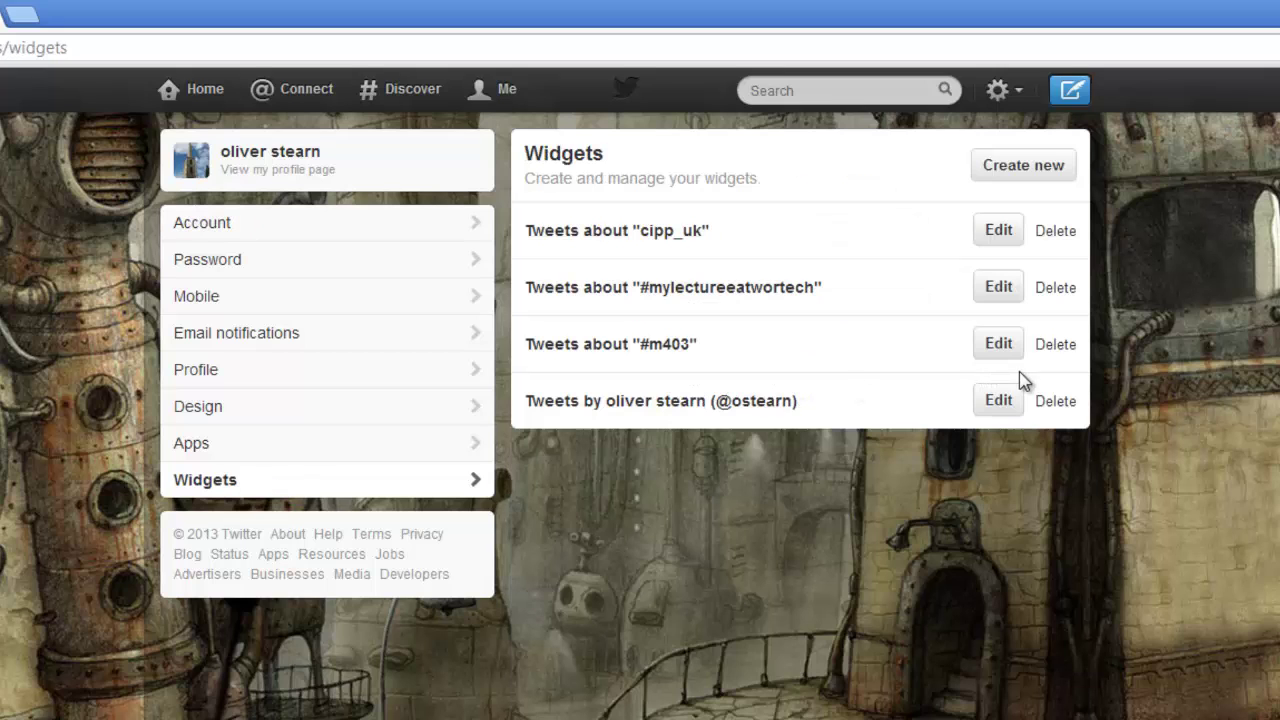
pyautogui.click(1030, 166)
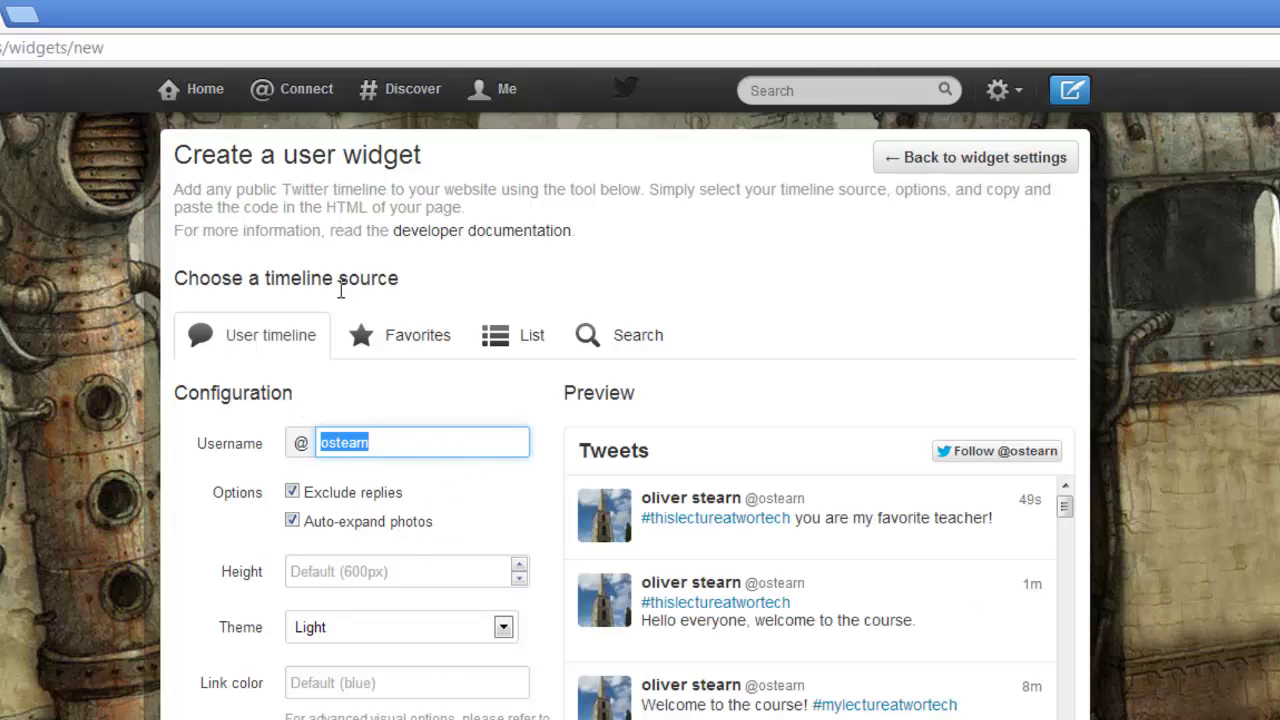
pyautogui.click(634, 349)
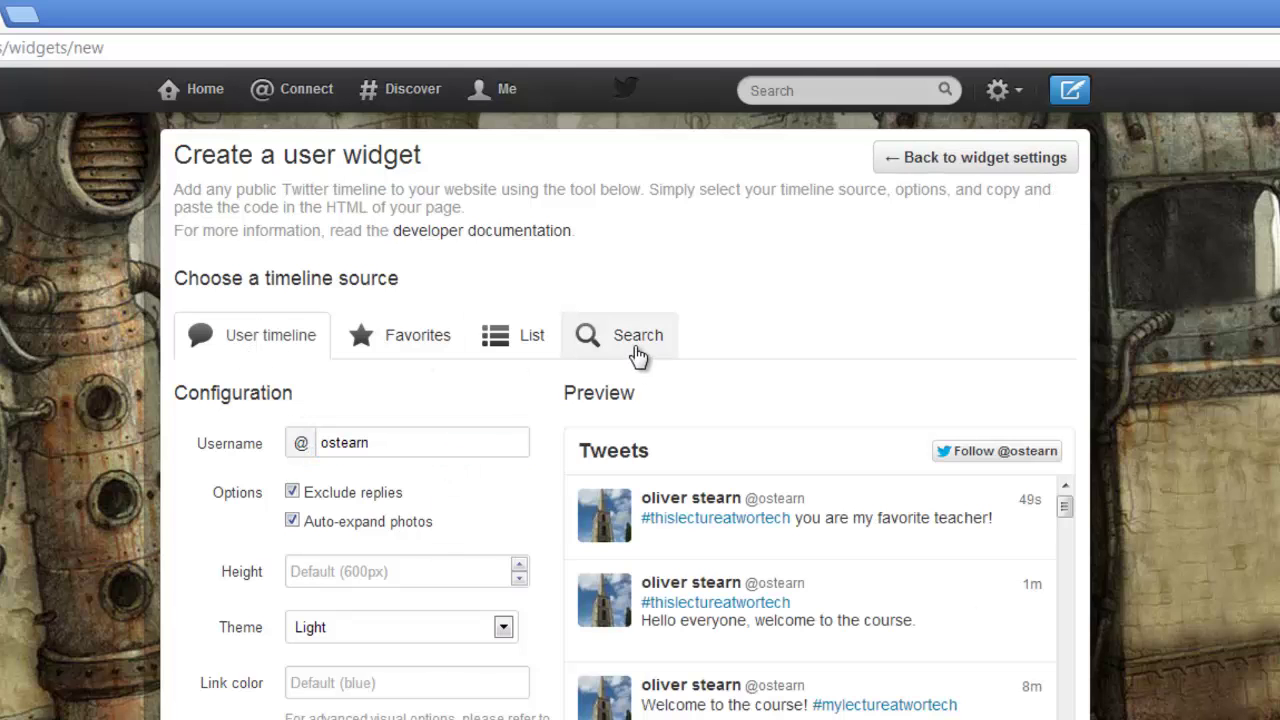
# Step: Set the widget's search query to #thislectureatwortech and create the widget
pyautogui.click(432, 451)
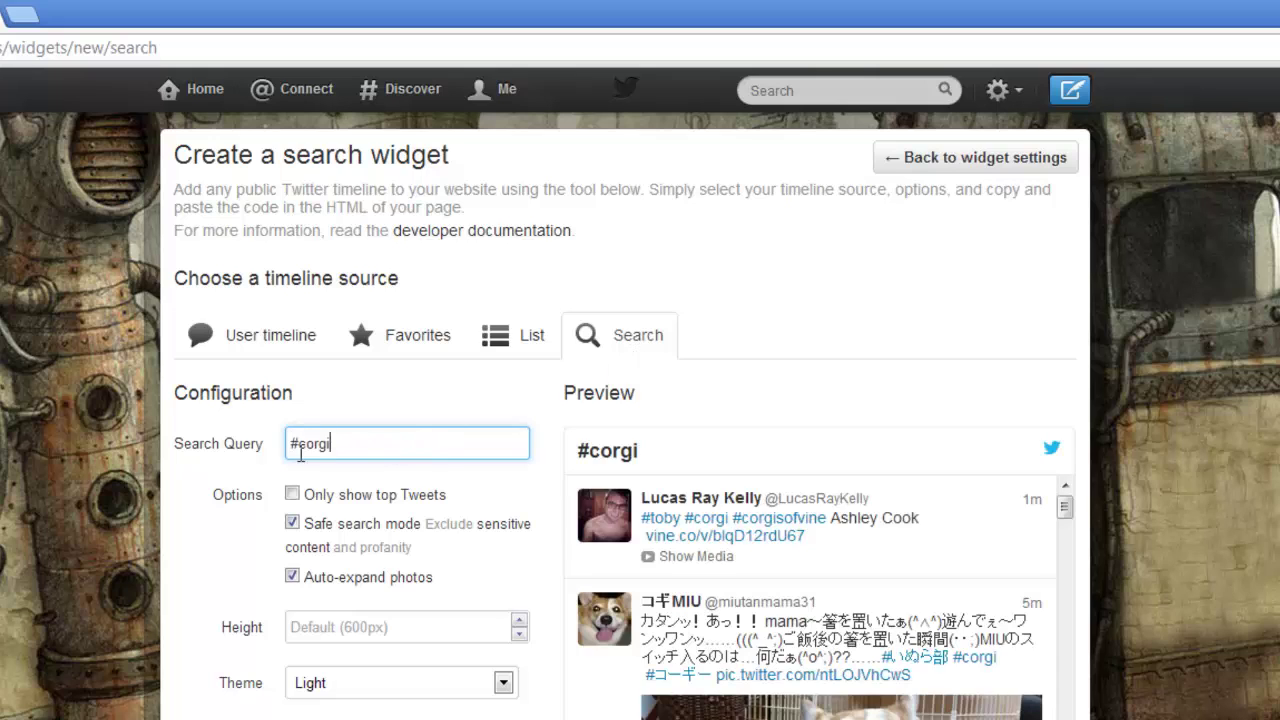
pyautogui.doubleClick(301, 455)
pyautogui.write('m')
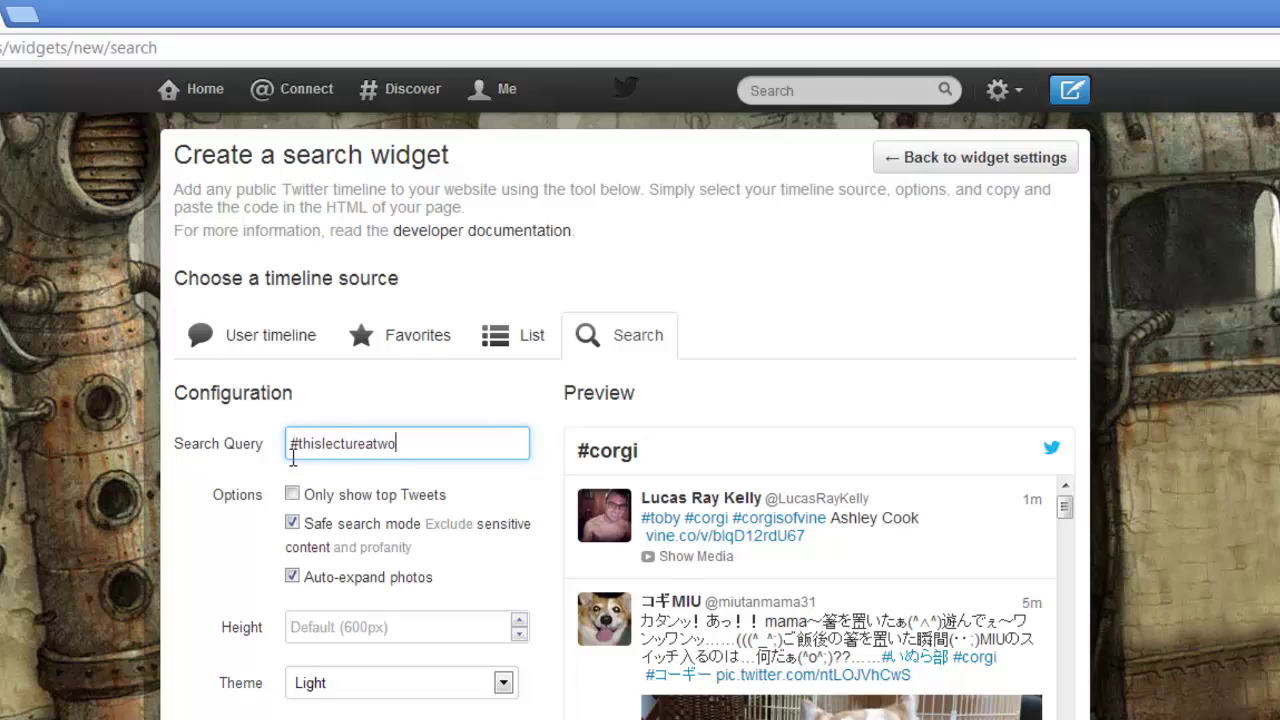
pyautogui.write('hislectureatwortech')
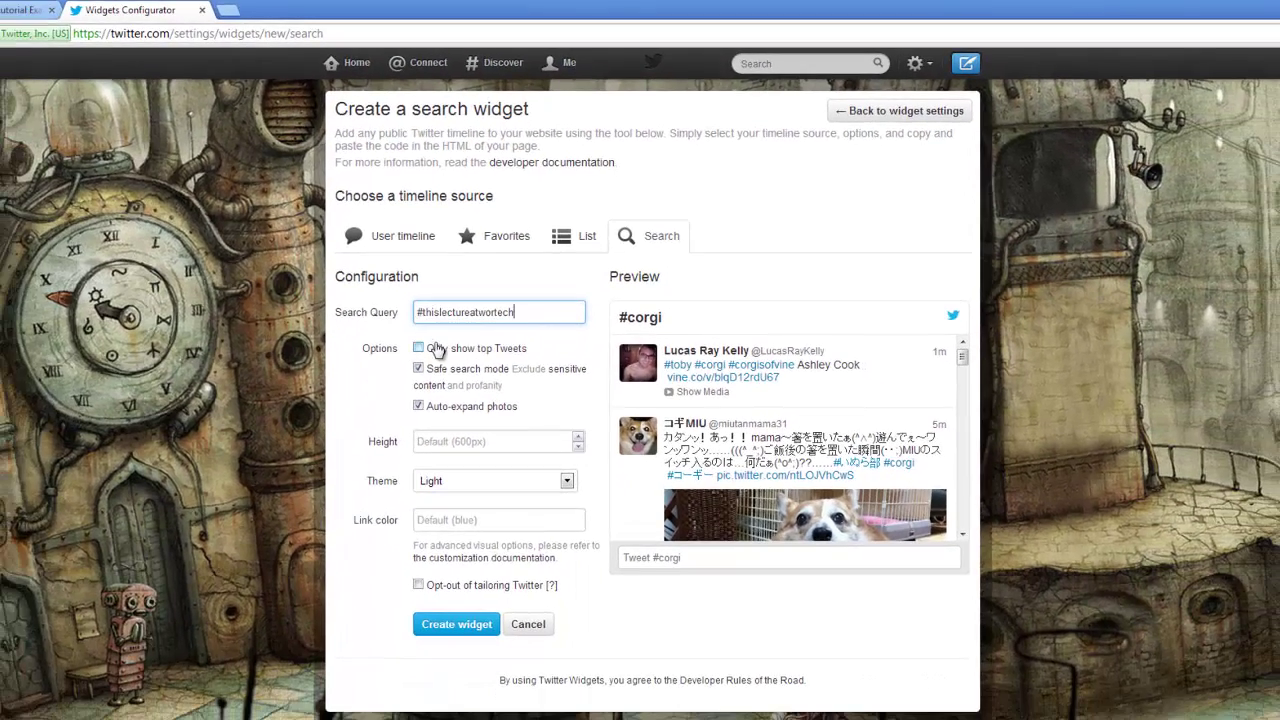
pyautogui.click(477, 283)
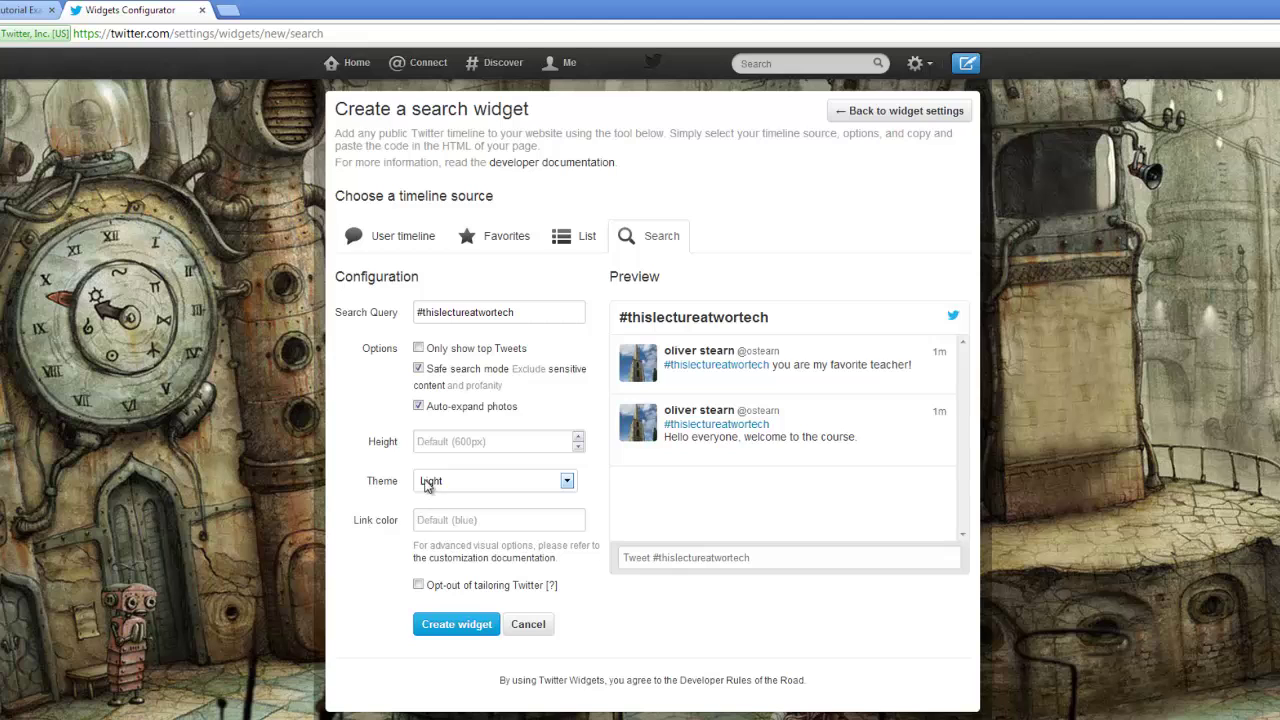
pyautogui.click(468, 631)
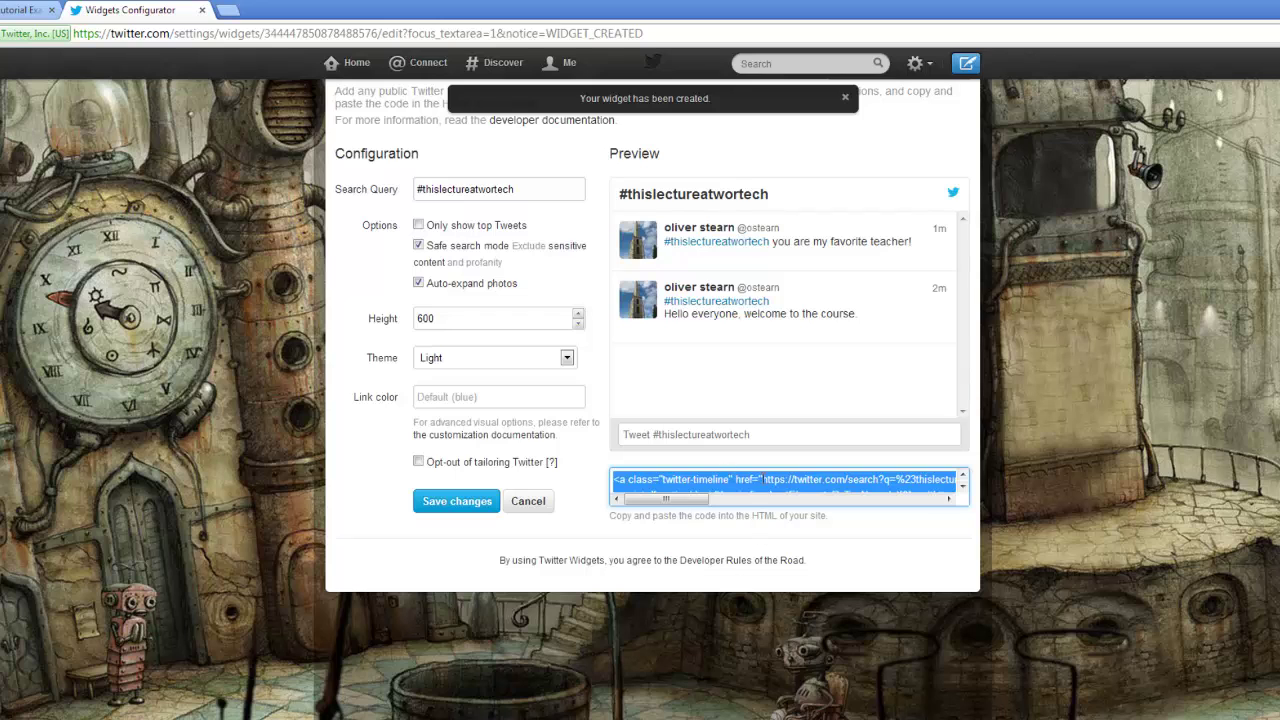
# Step: Copy the embed code generated for the #thislectureatwortech widget
pyautogui.scroll(-2, 811, 488)
pyautogui.scroll(3, 809, 490)
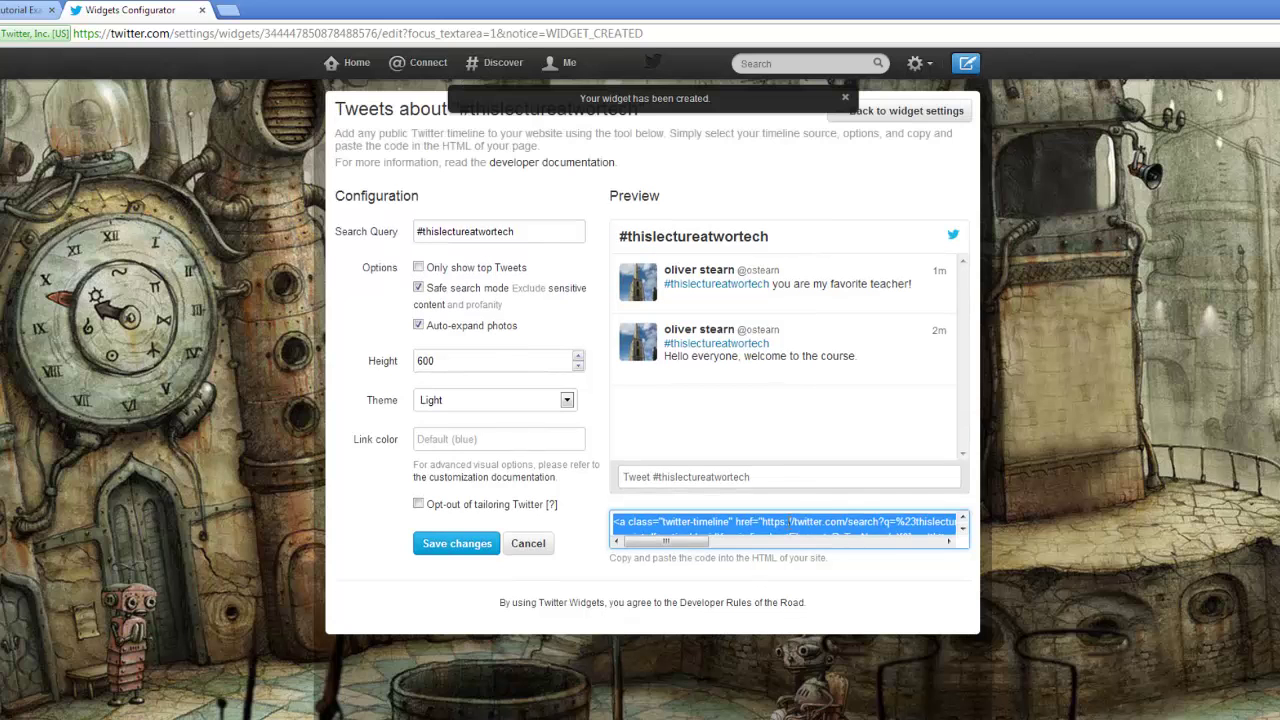
pyautogui.rightClick(789, 524)
pyautogui.click(862, 290)
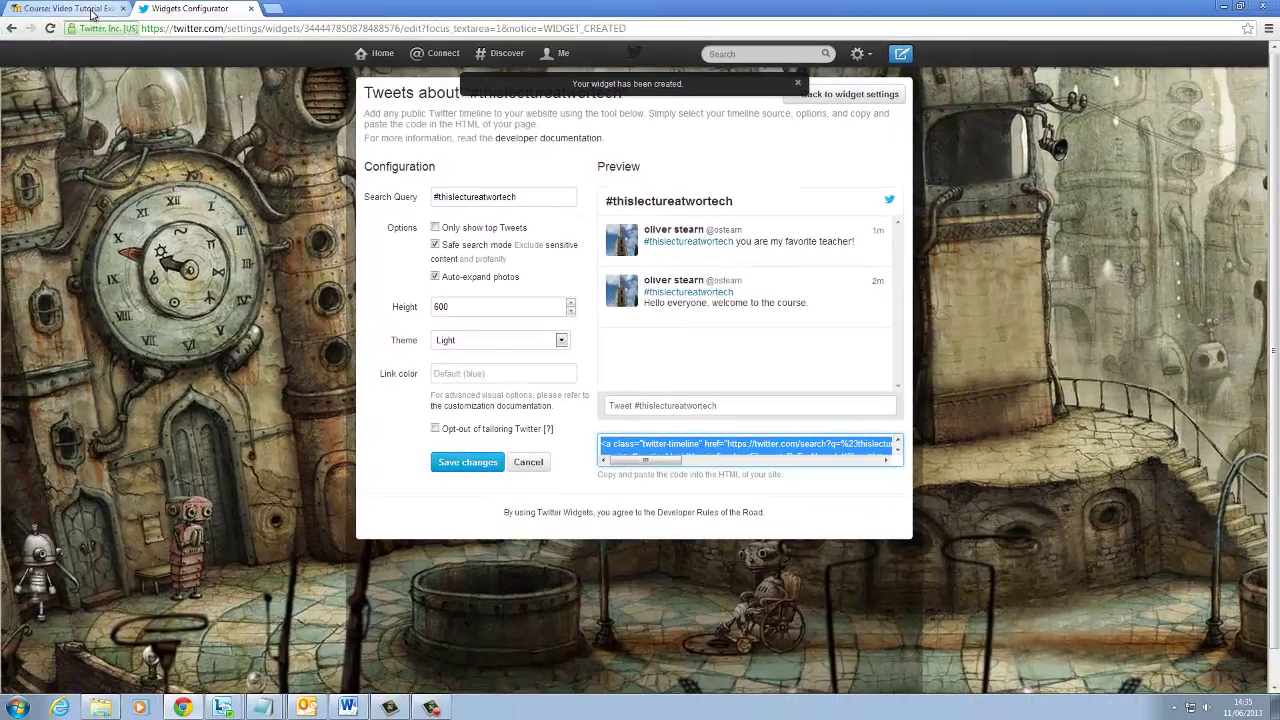
# Step: Switch to the Moodle course page and add an HTML block
pyautogui.click(93, 12)
pyautogui.scroll(-8, 520, 430)
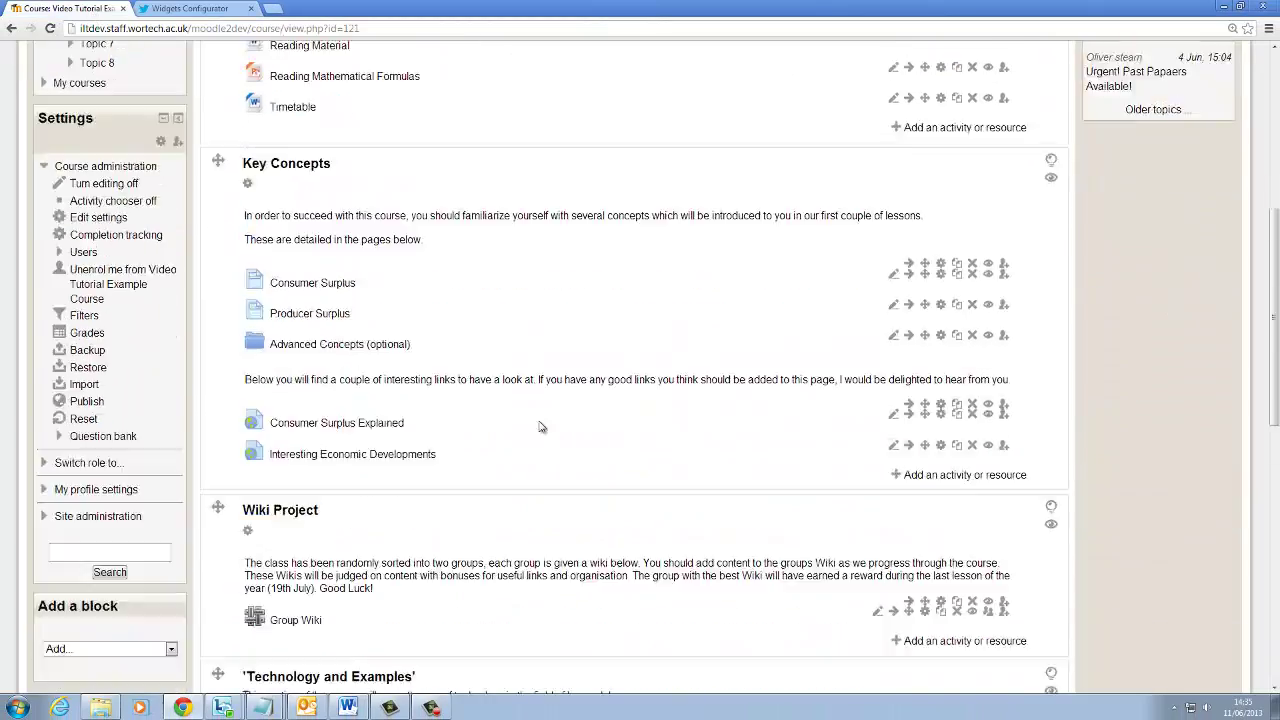
pyautogui.click(120, 384)
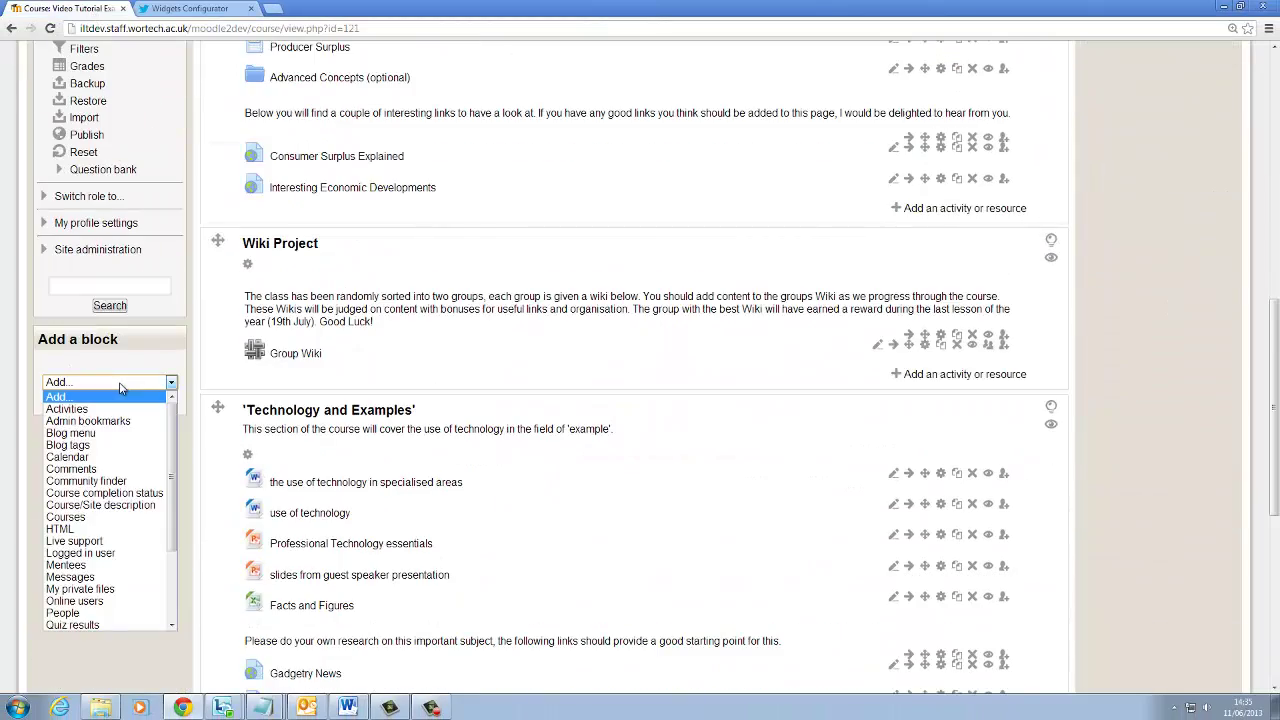
pyautogui.click(103, 528)
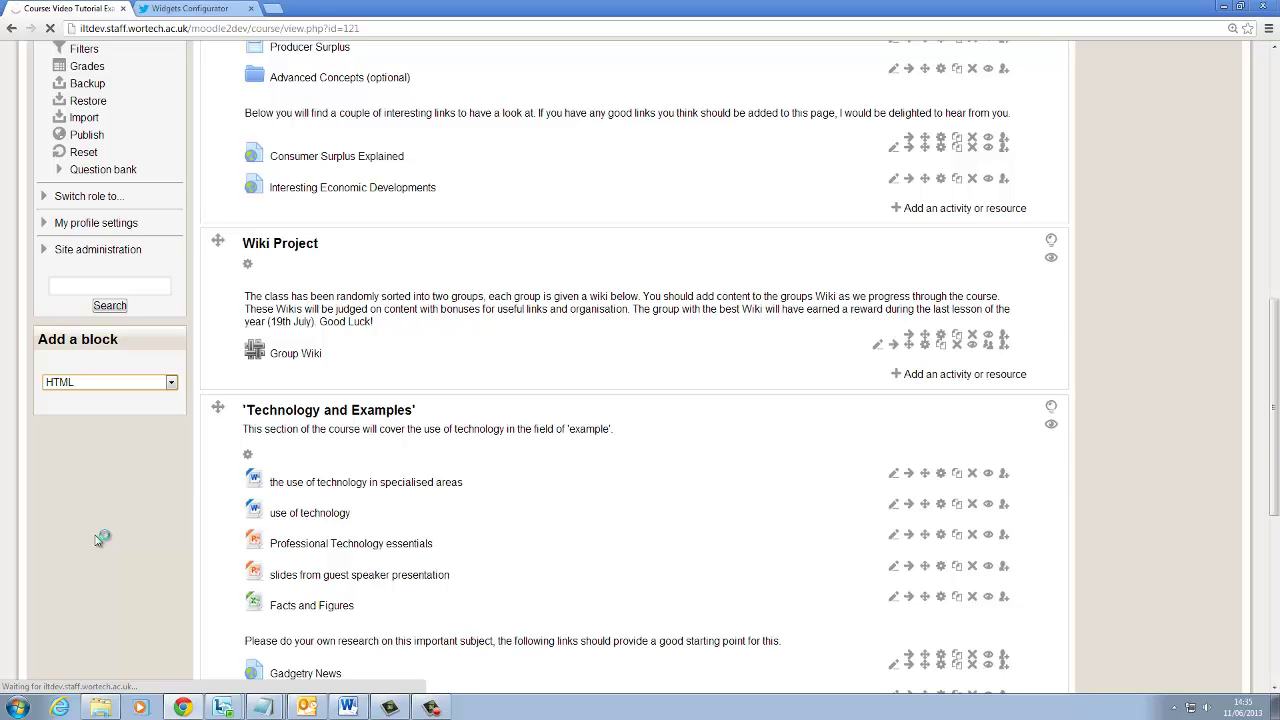
# Step: Move the new HTML block between the Contact Information and Latest news blocks
pyautogui.scroll(-5, 292, 500)
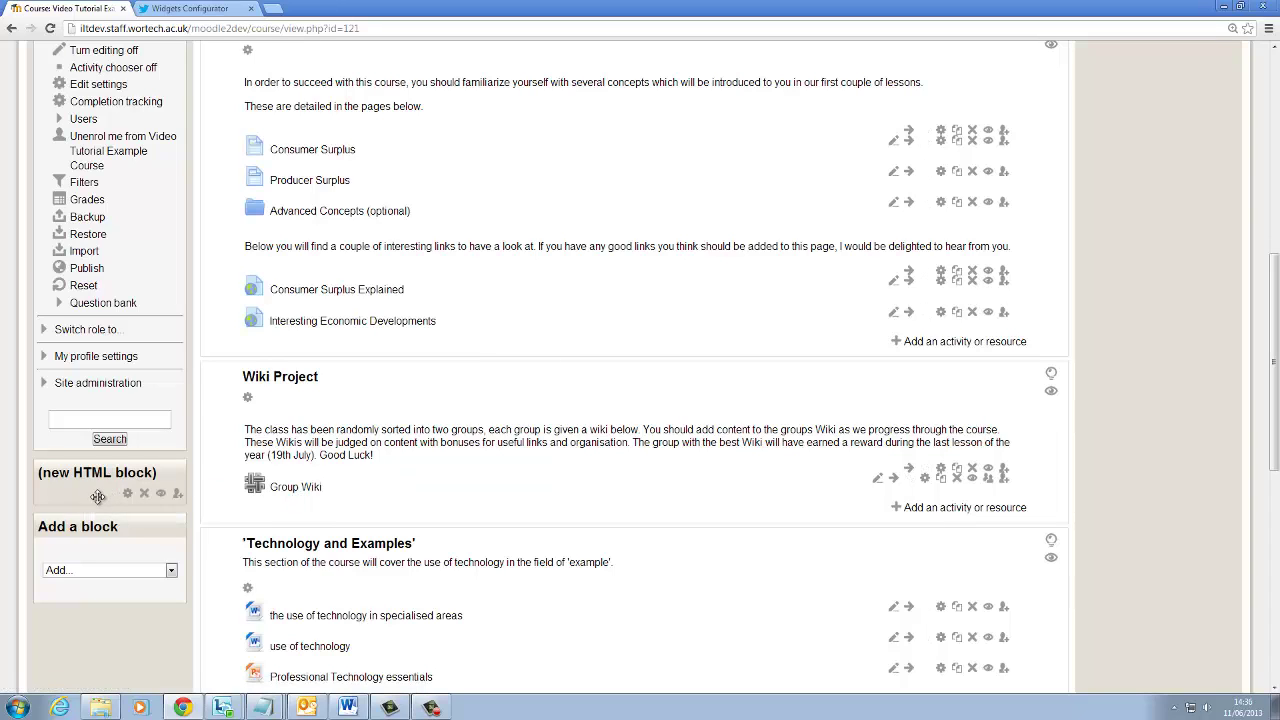
pyautogui.moveTo(102, 496); pyautogui.dragTo(1152, 94)
pyautogui.scroll(3, 1109, 215)
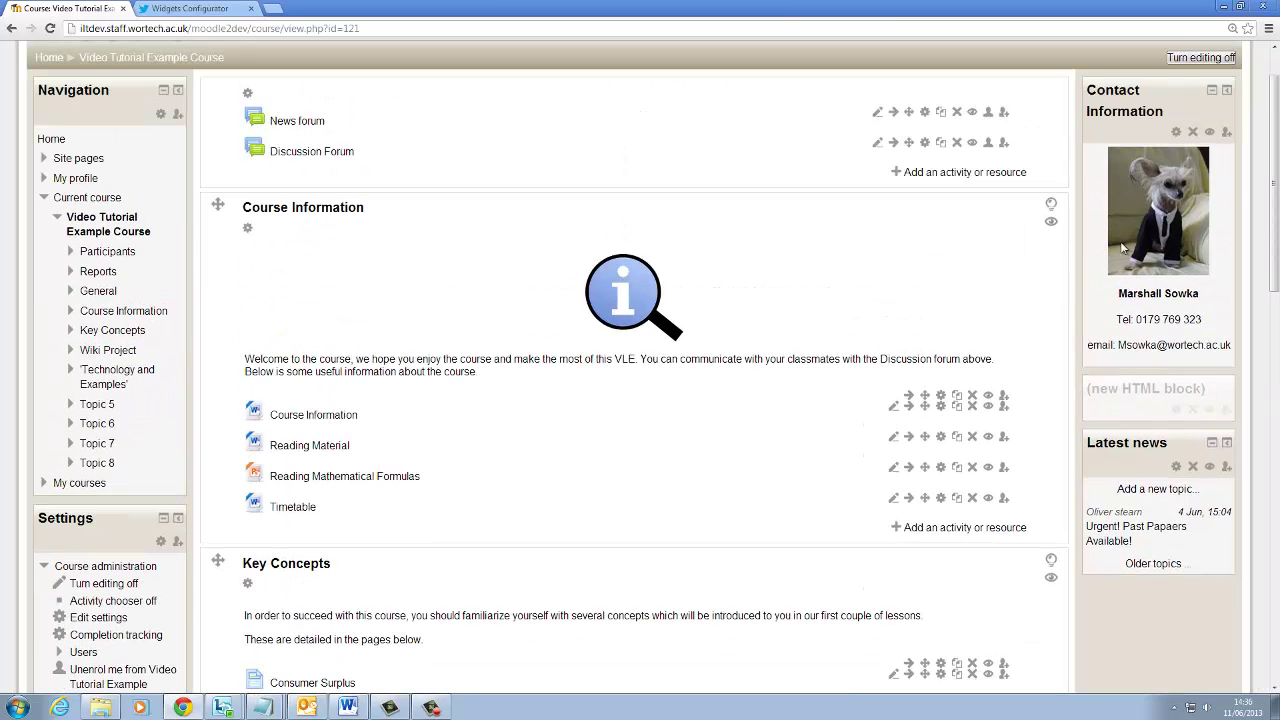
# Step: Open the new HTML block's configuration and set its title to "Twitter Feed"
pyautogui.click(1177, 411)
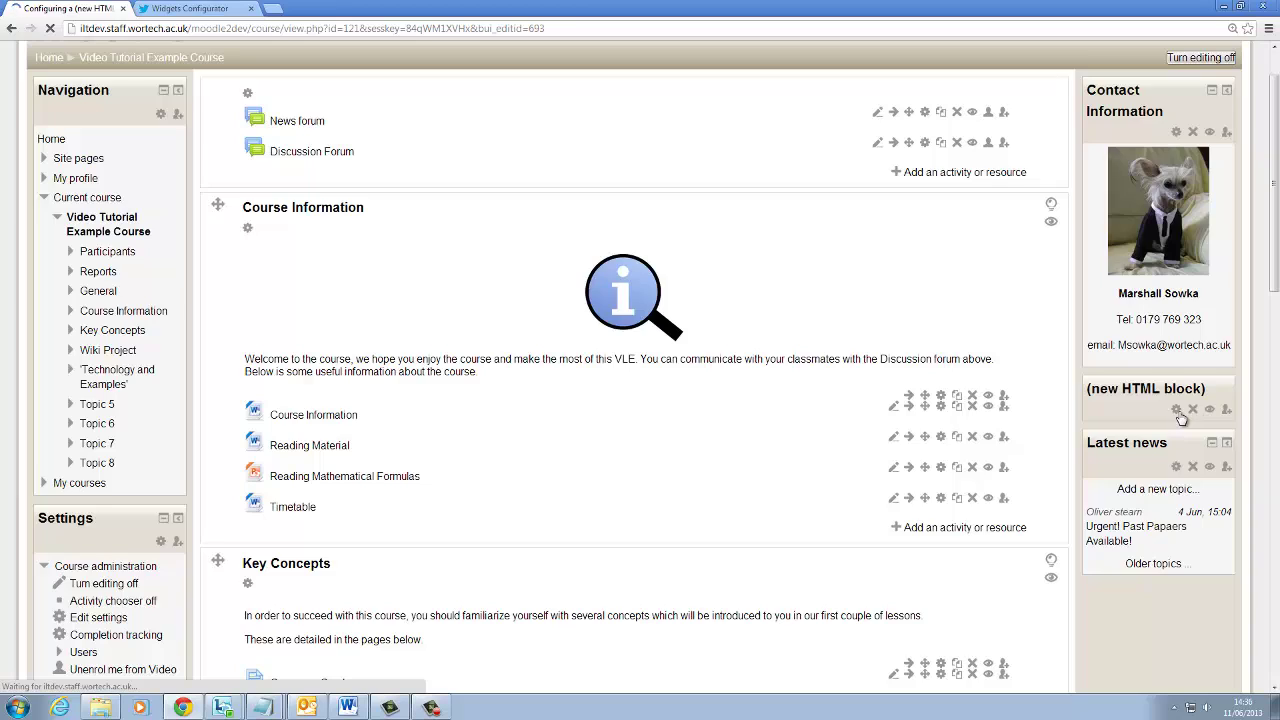
pyautogui.click(500, 225)
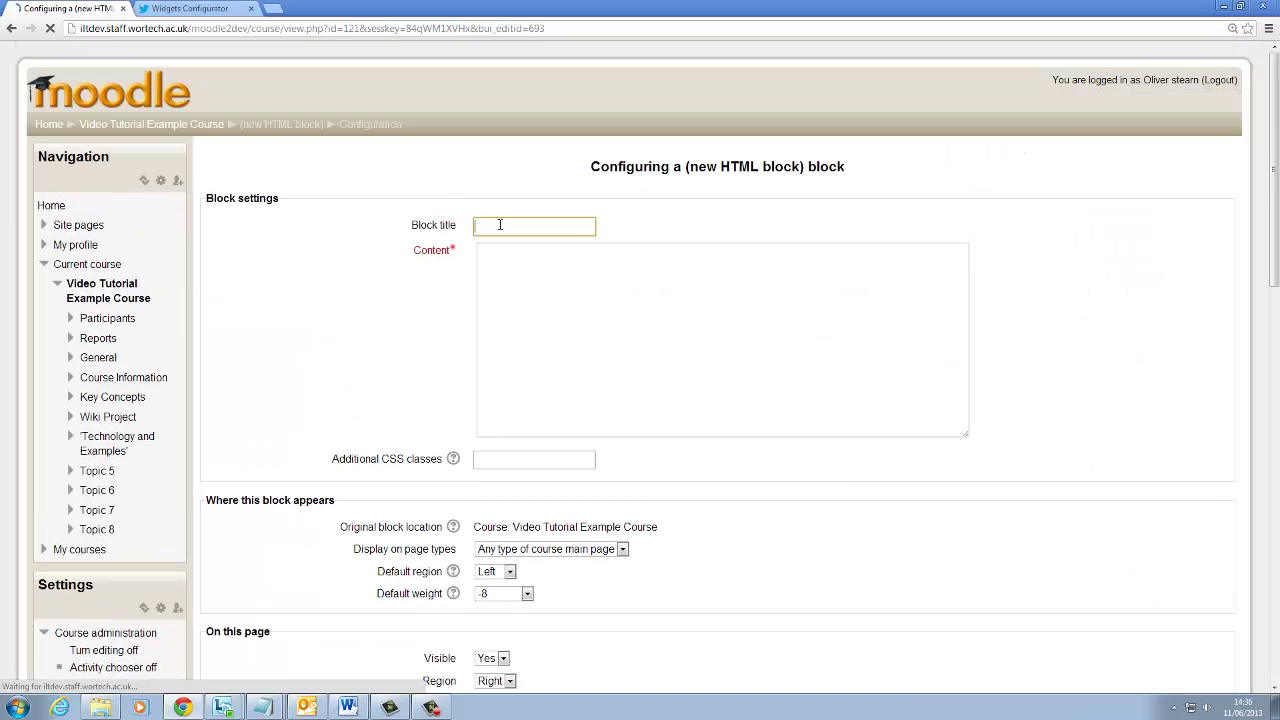
pyautogui.write('Twitter Feed')
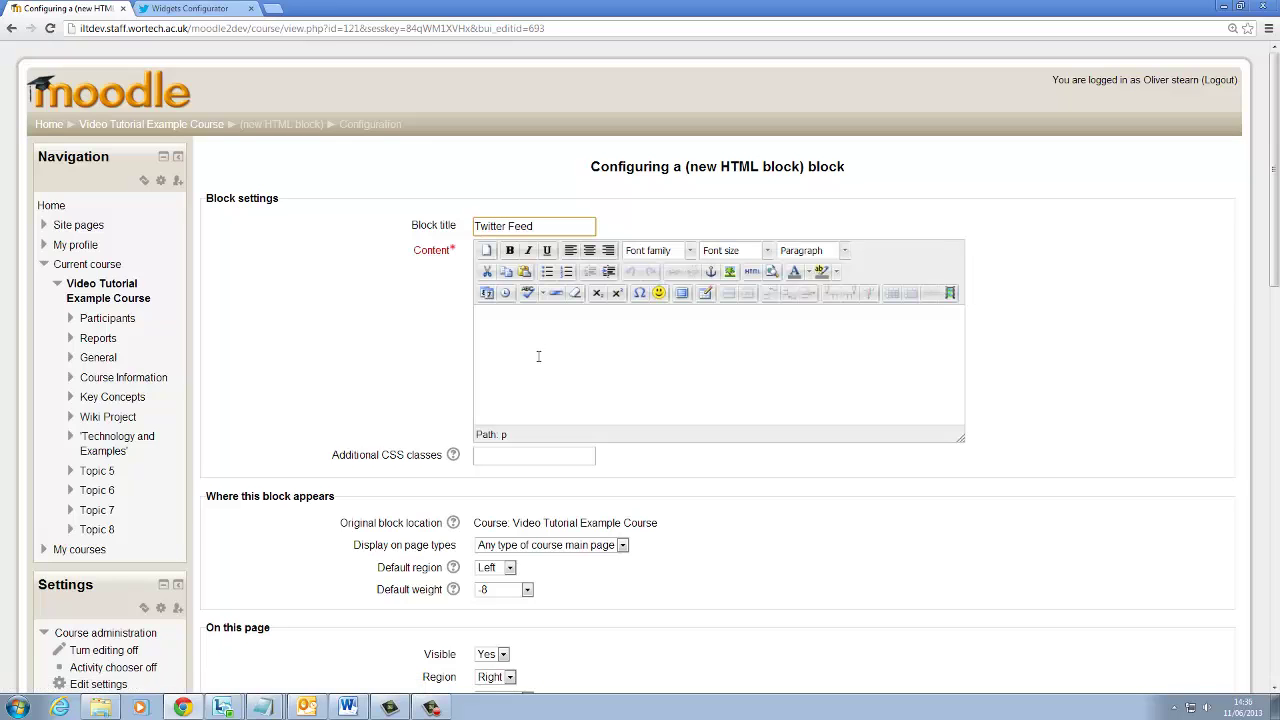
pyautogui.click(538, 356)
pyautogui.click(752, 272)
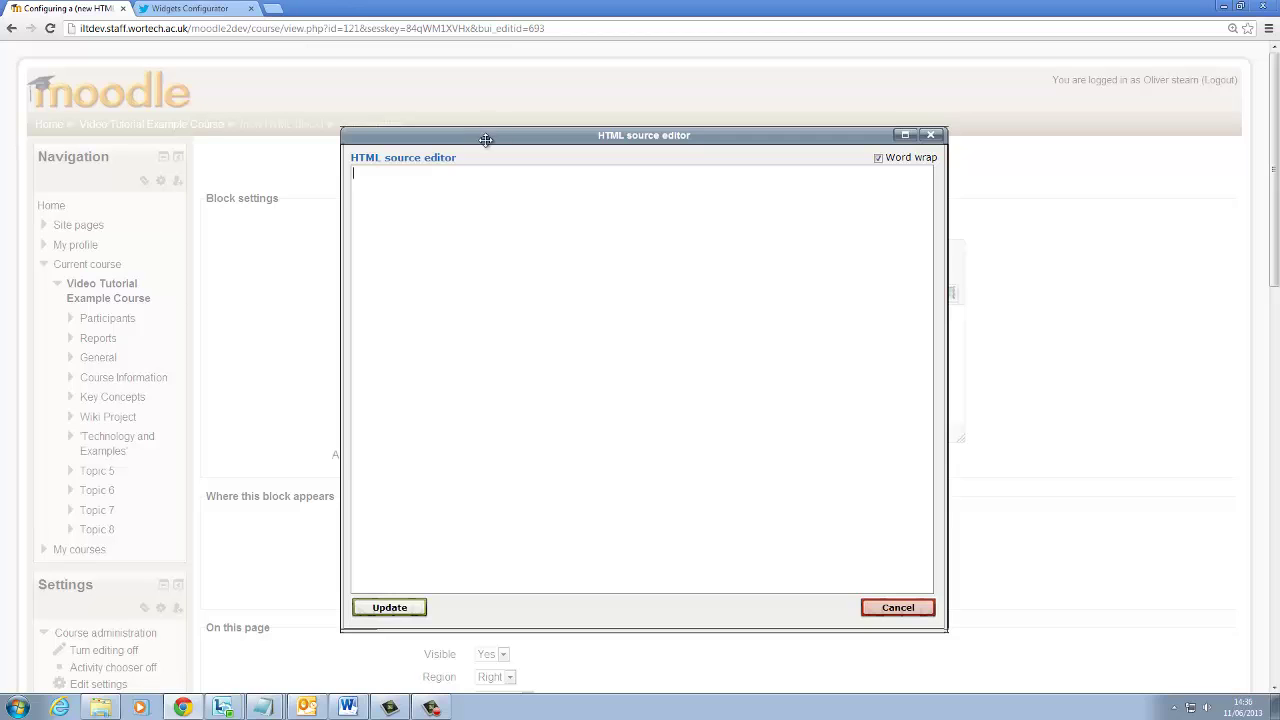
pyautogui.moveTo(485, 139); pyautogui.dragTo(478, 114)
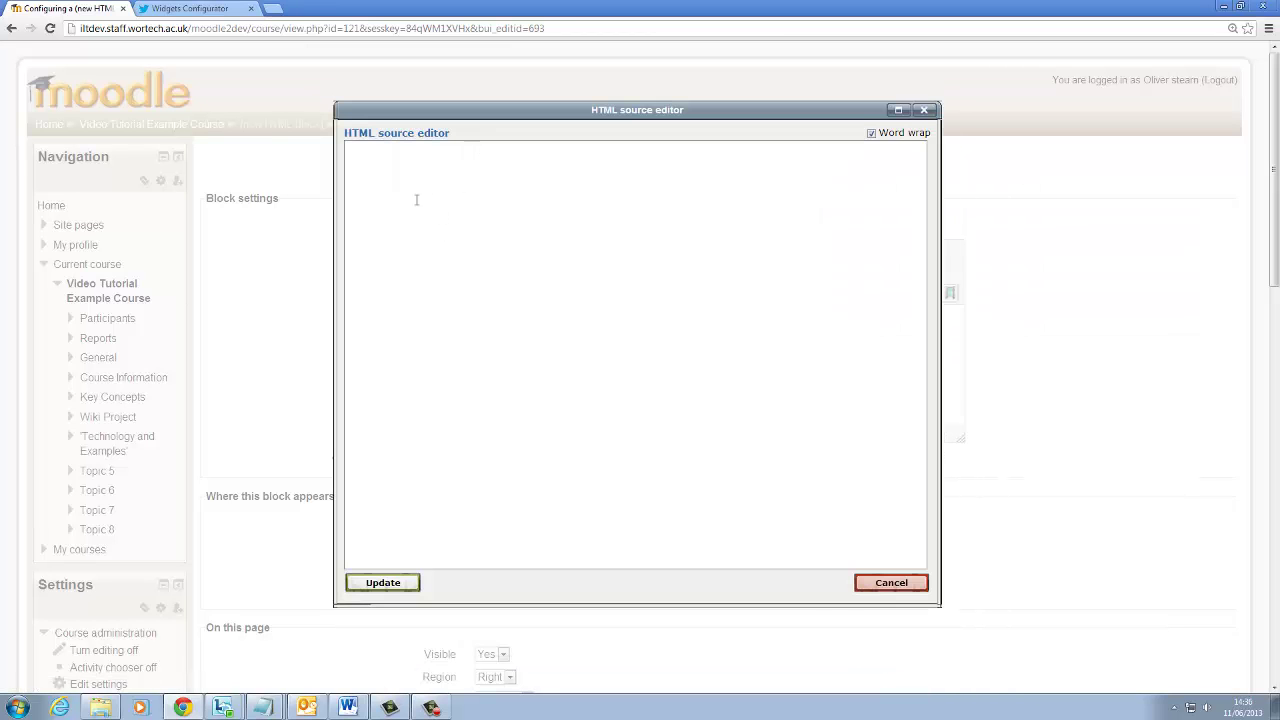
pyautogui.click(889, 584)
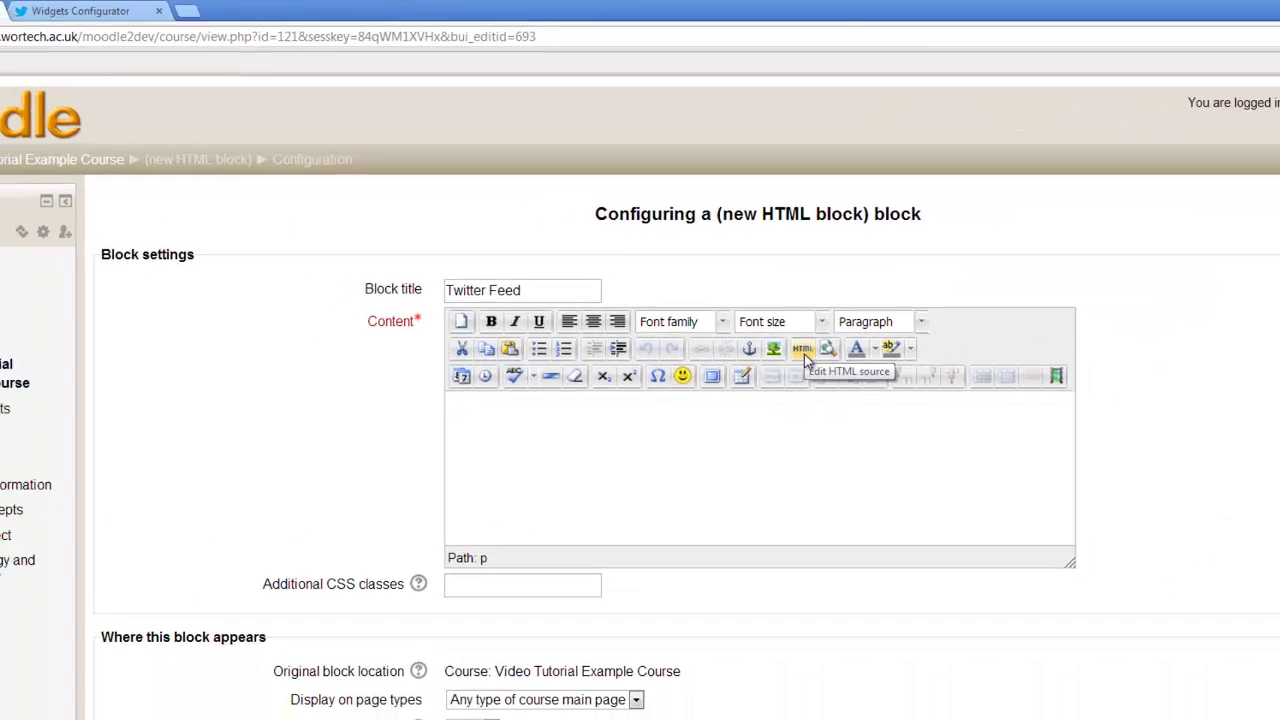
# Step: Paste the copied Twitter widget code into the block content's HTML source and update it
pyautogui.click(842, 409)
pyautogui.hotkey('ctrl', 'v')
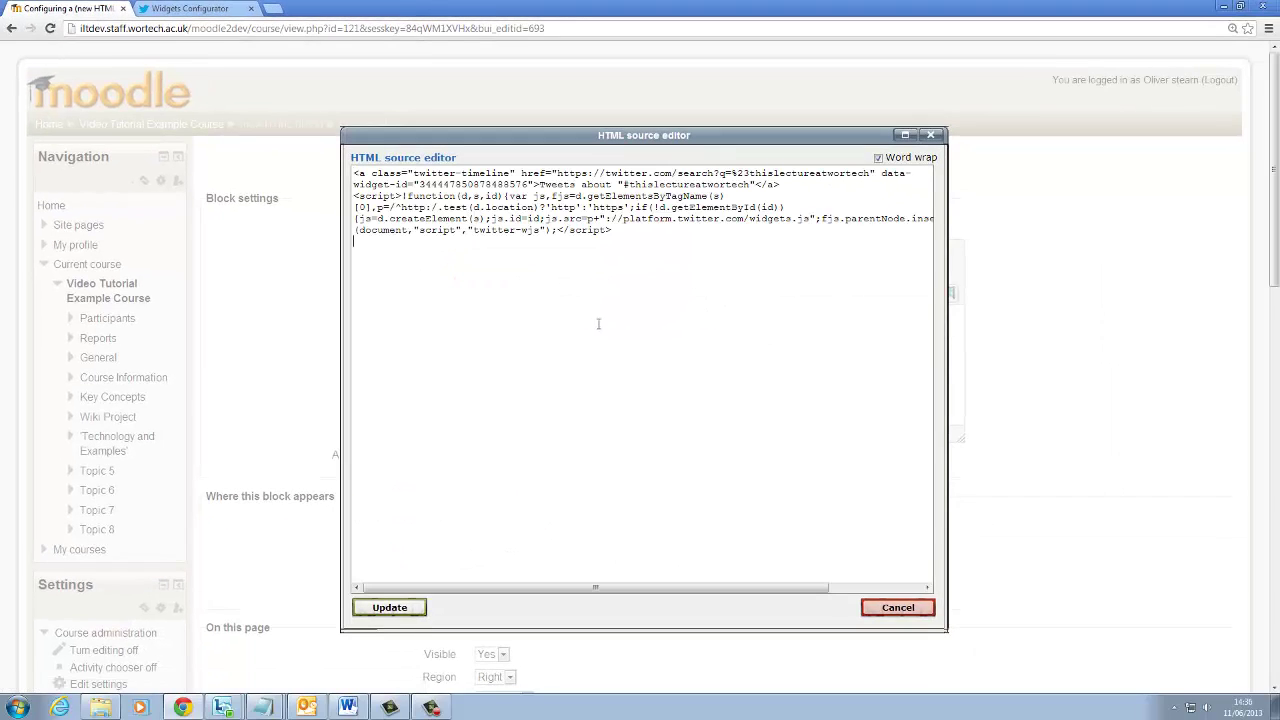
pyautogui.moveTo(612, 230); pyautogui.dragTo(173, 57)
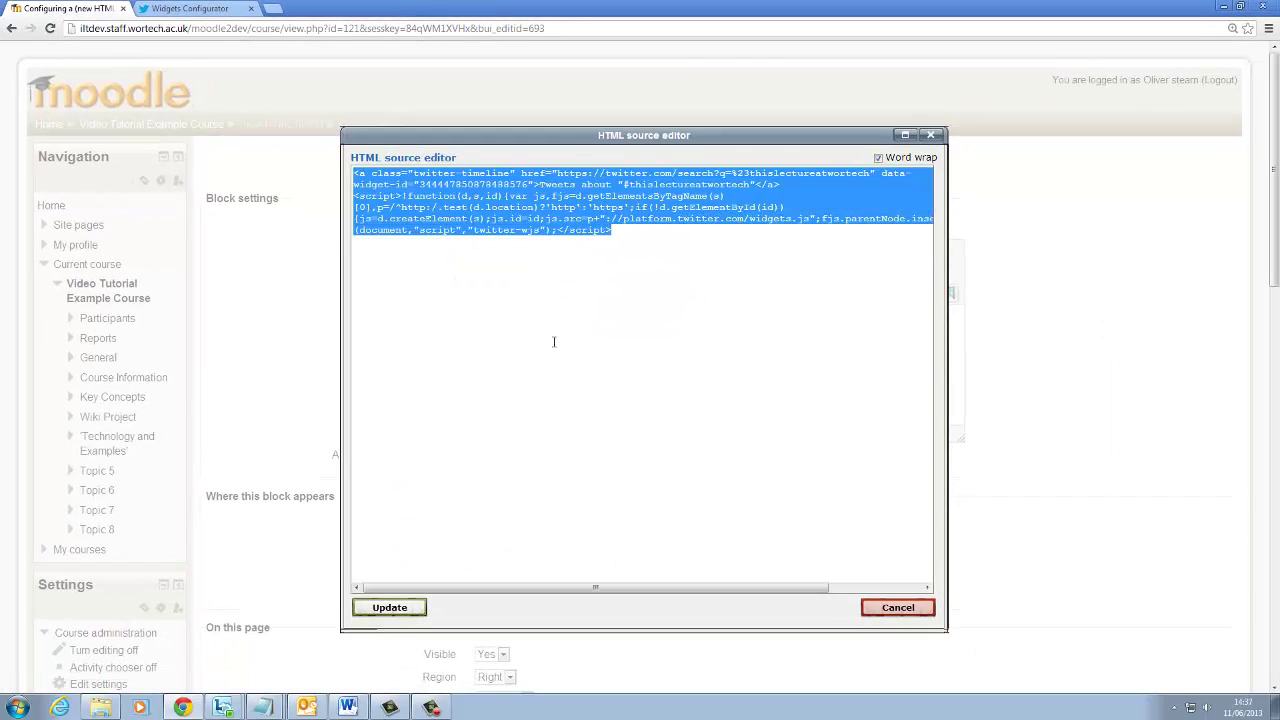
pyautogui.click(667, 258)
pyautogui.moveTo(669, 257); pyautogui.dragTo(280, 158)
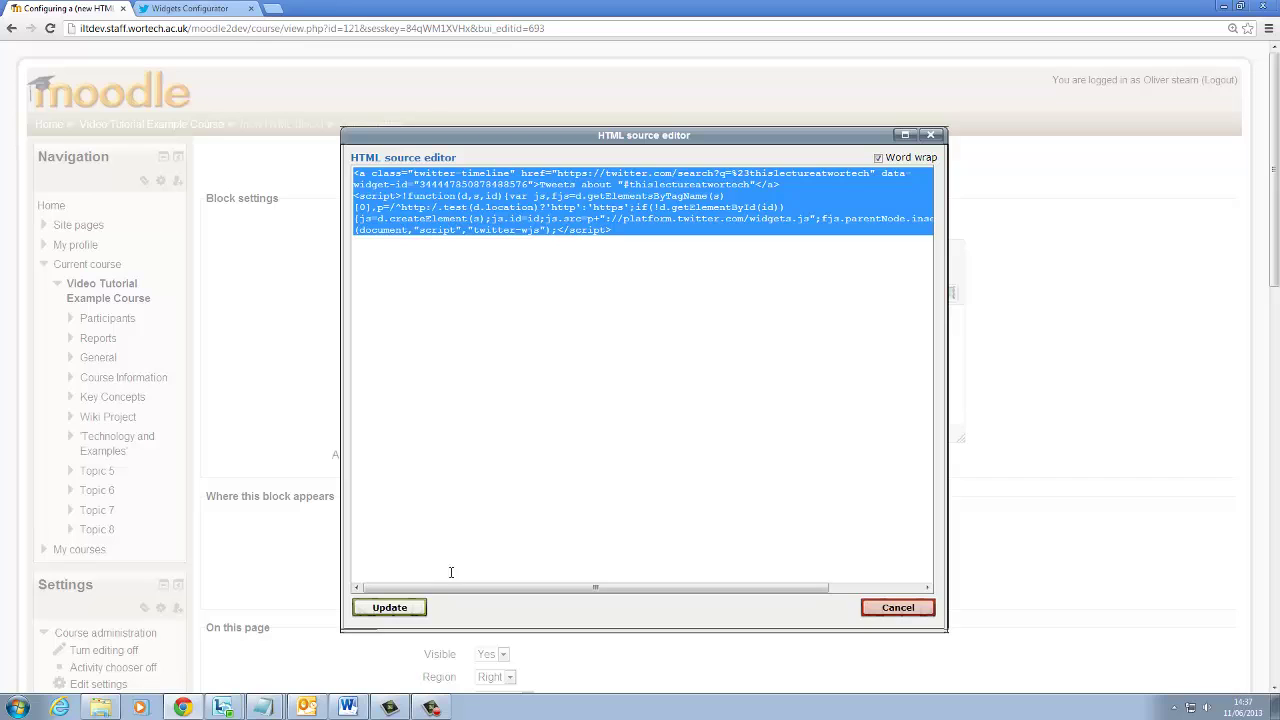
pyautogui.click(400, 608)
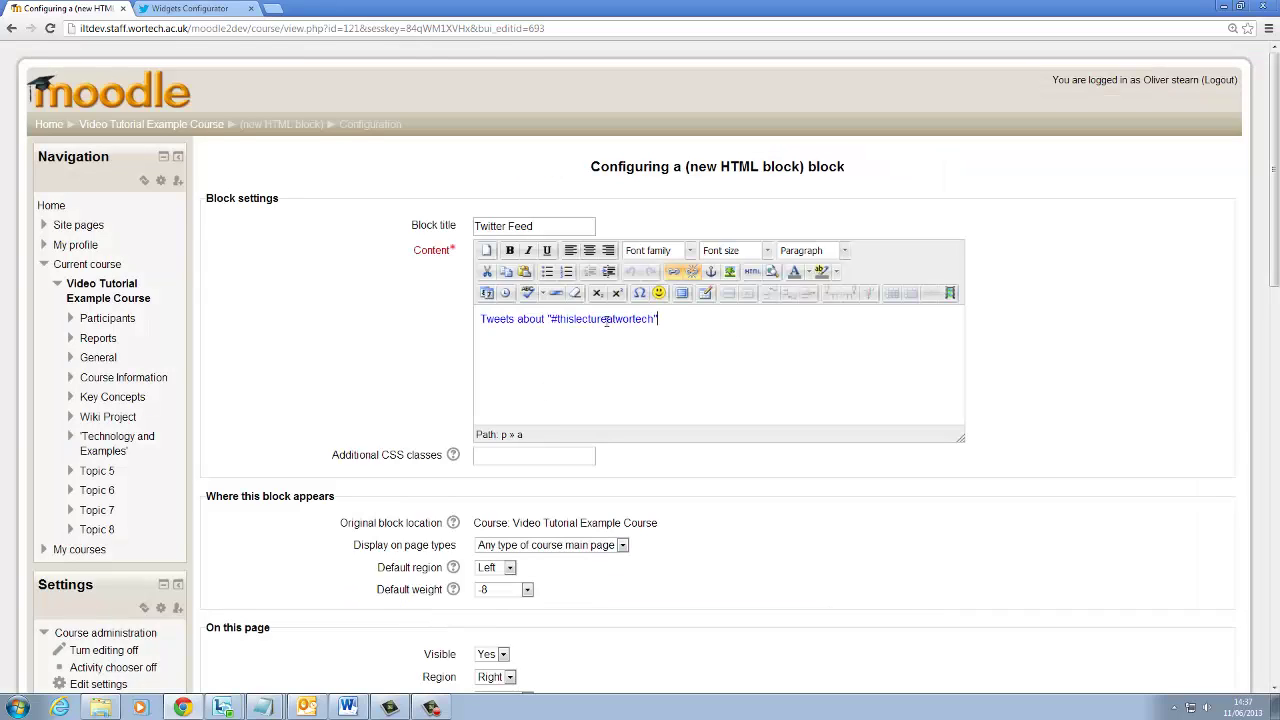
# Step: Save the Twitter Feed block's configuration and look over the embedded feed on the course page
pyautogui.tripleClick(606, 319)
pyautogui.click(857, 375)
pyautogui.scroll(-2, 856, 386)
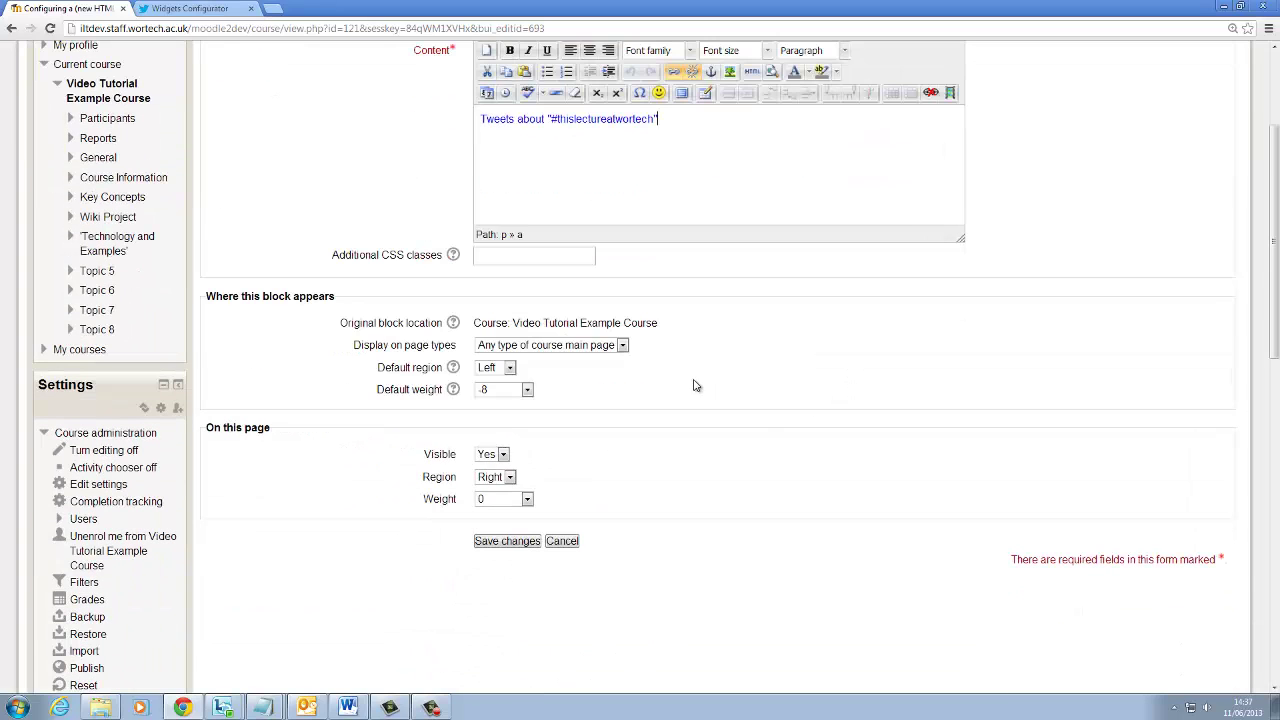
pyautogui.moveTo(483, 127); pyautogui.dragTo(683, 126)
pyautogui.tripleClick(683, 126)
pyautogui.click(655, 164)
pyautogui.moveTo(510, 119); pyautogui.dragTo(271, 128)
pyautogui.click(613, 163)
pyautogui.click(510, 541)
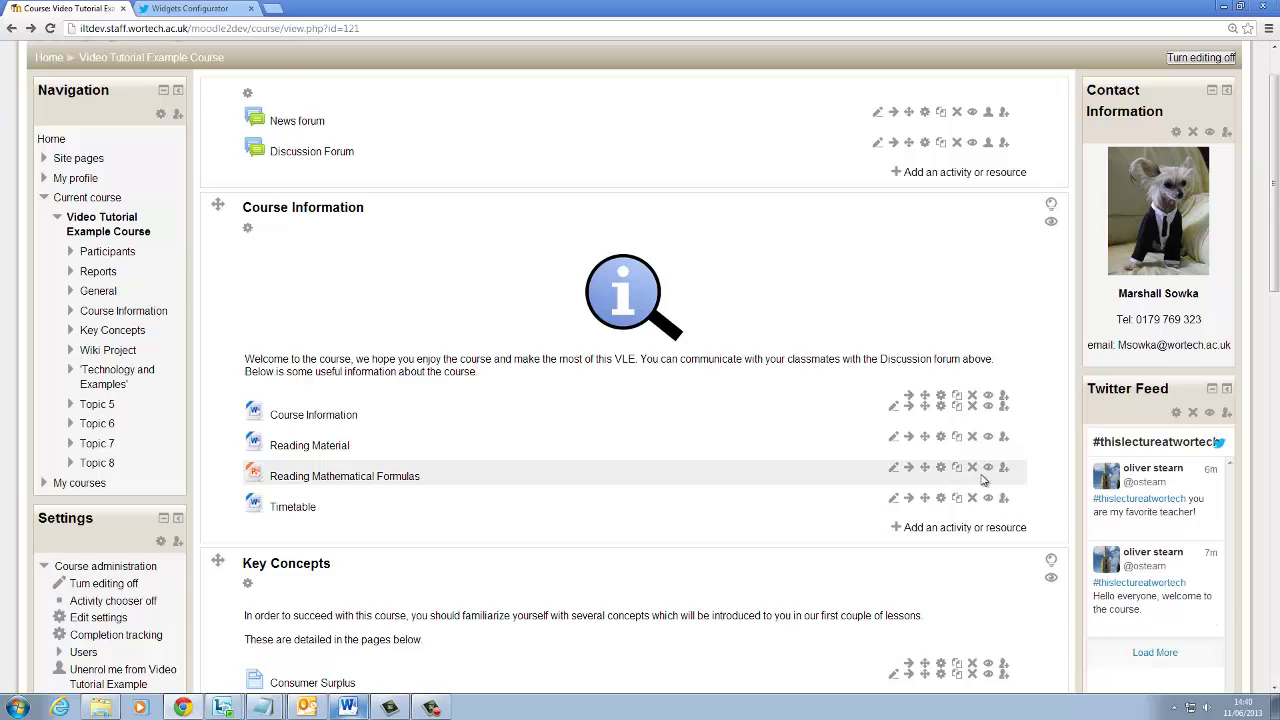
pyautogui.scroll(-1, 983, 480)
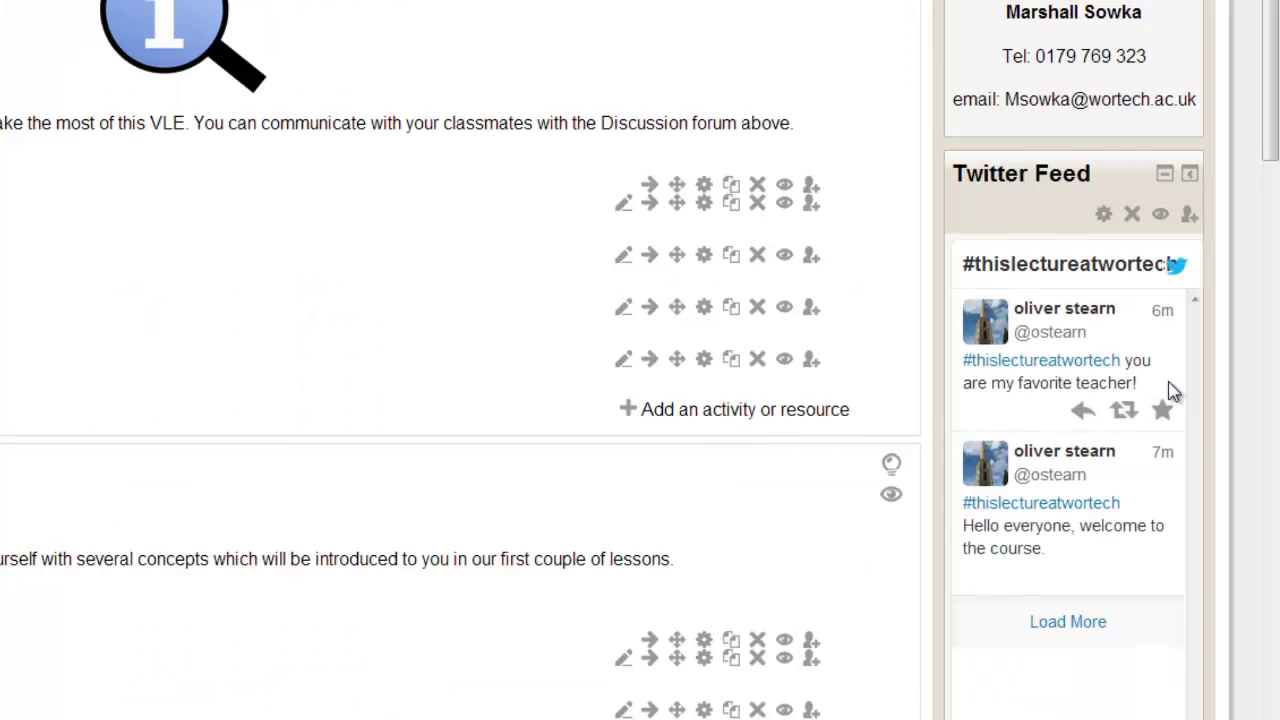
pyautogui.scroll(-4, 1212, 460)
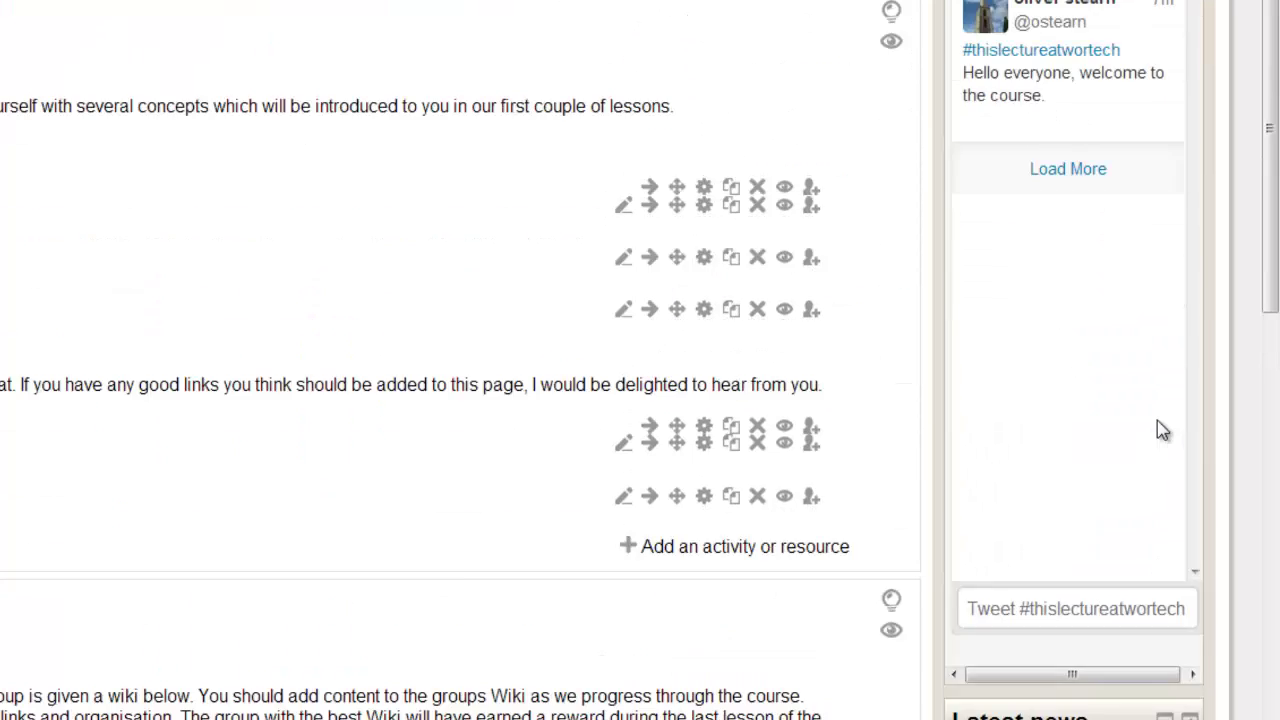
# Step: Examine the hashtag tweets in the course page's Twitter Feed block, highlighting their text and clearing the selection
pyautogui.scroll(2, 1130, 370)
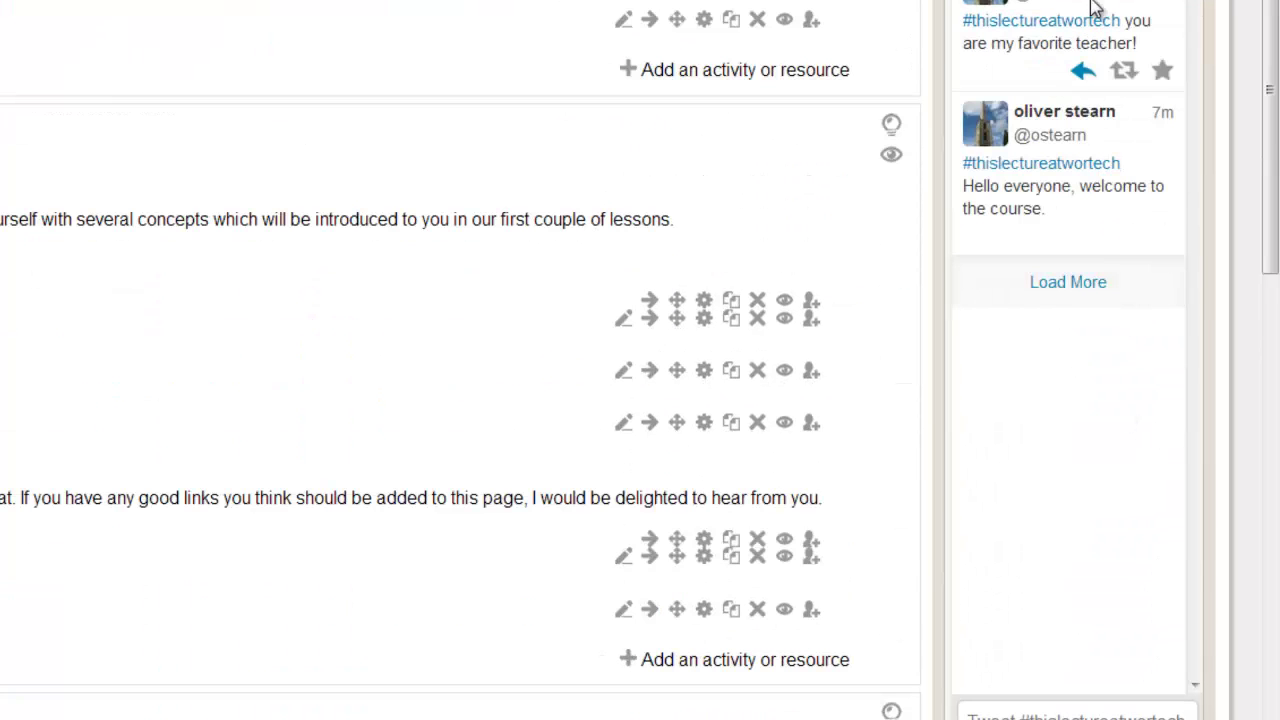
pyautogui.moveTo(1137, 43); pyautogui.dragTo(955, 2)
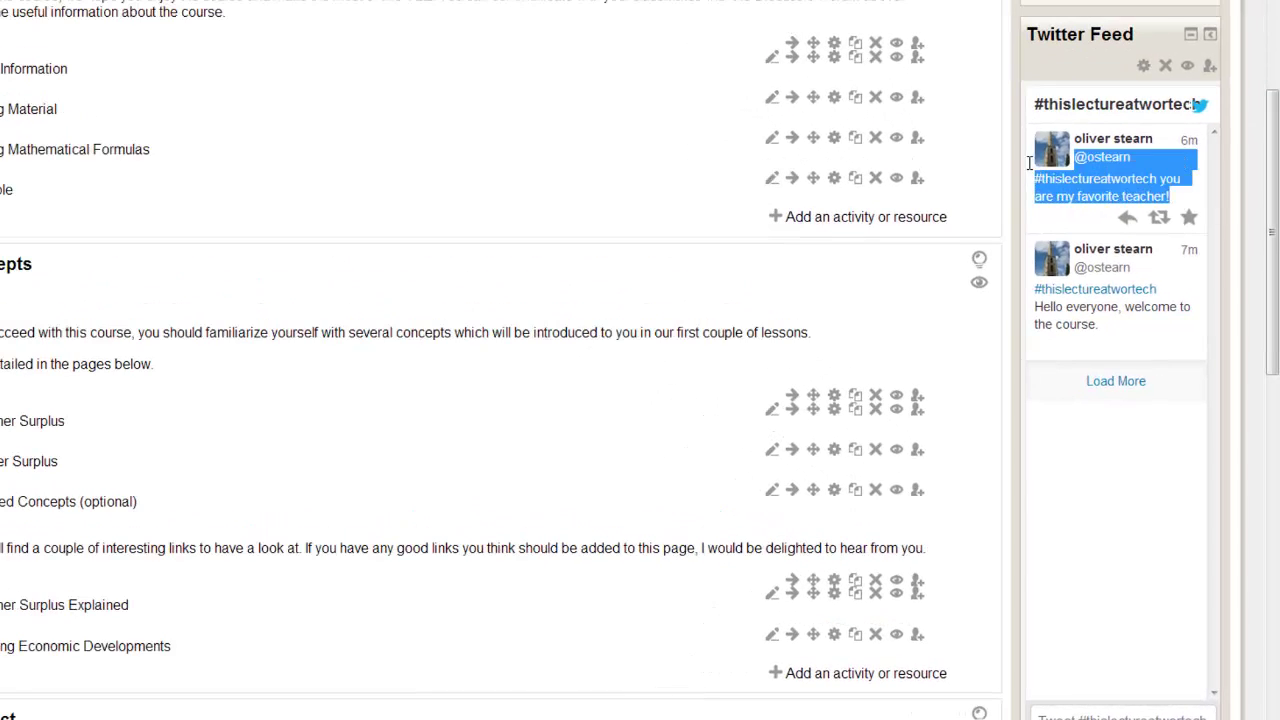
pyautogui.moveTo(1030, 163)
pyautogui.mouseDown()
pyautogui.moveTo(1036, 118)
pyautogui.moveTo(1044, 142)
pyautogui.mouseUp()
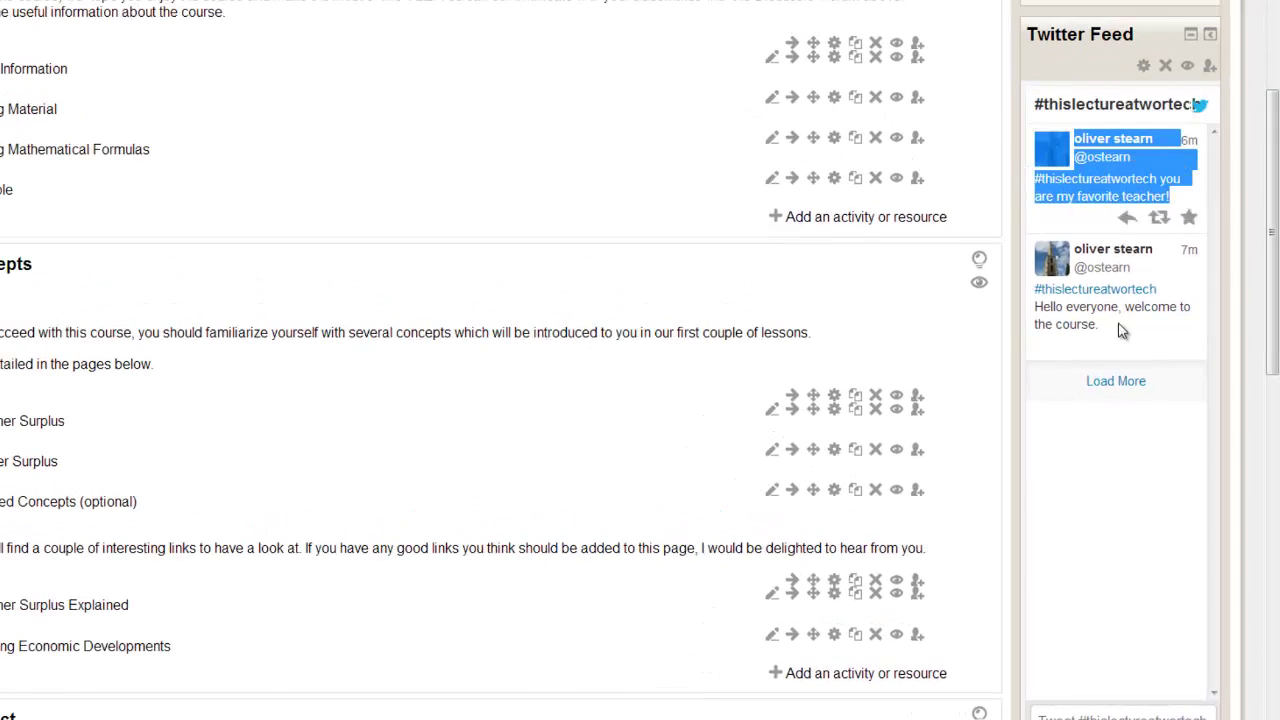
pyautogui.moveTo(1134, 337); pyautogui.dragTo(1043, 118)
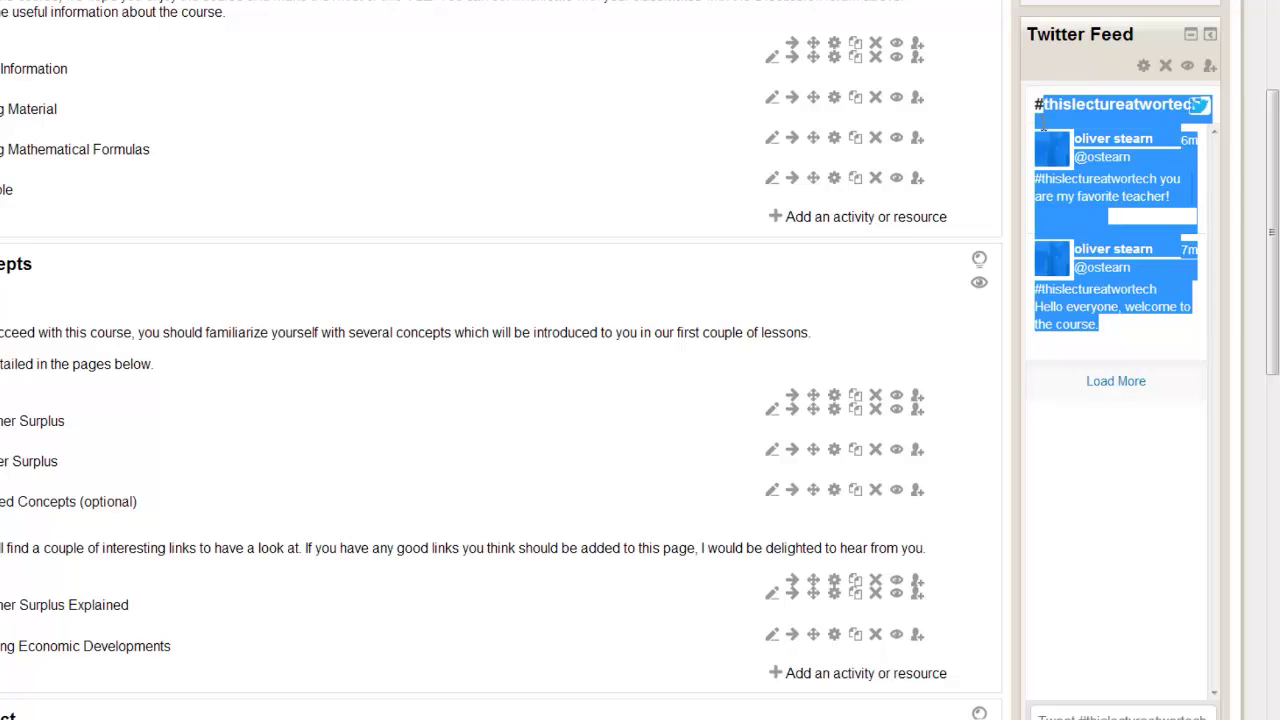
pyautogui.click(1127, 336)
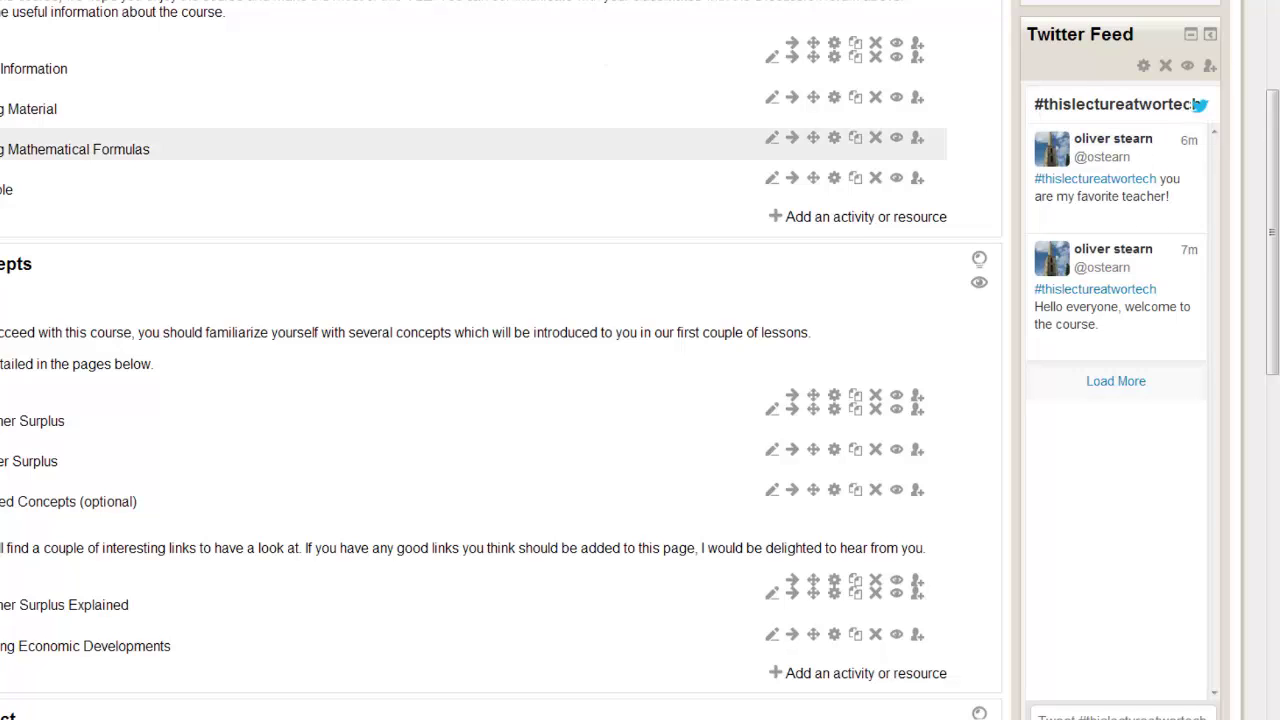
# Step: Visit the Twitter home page, and back on the Moodle course page check the Twitter Feed block for new tweets
pyautogui.click(180, 6)
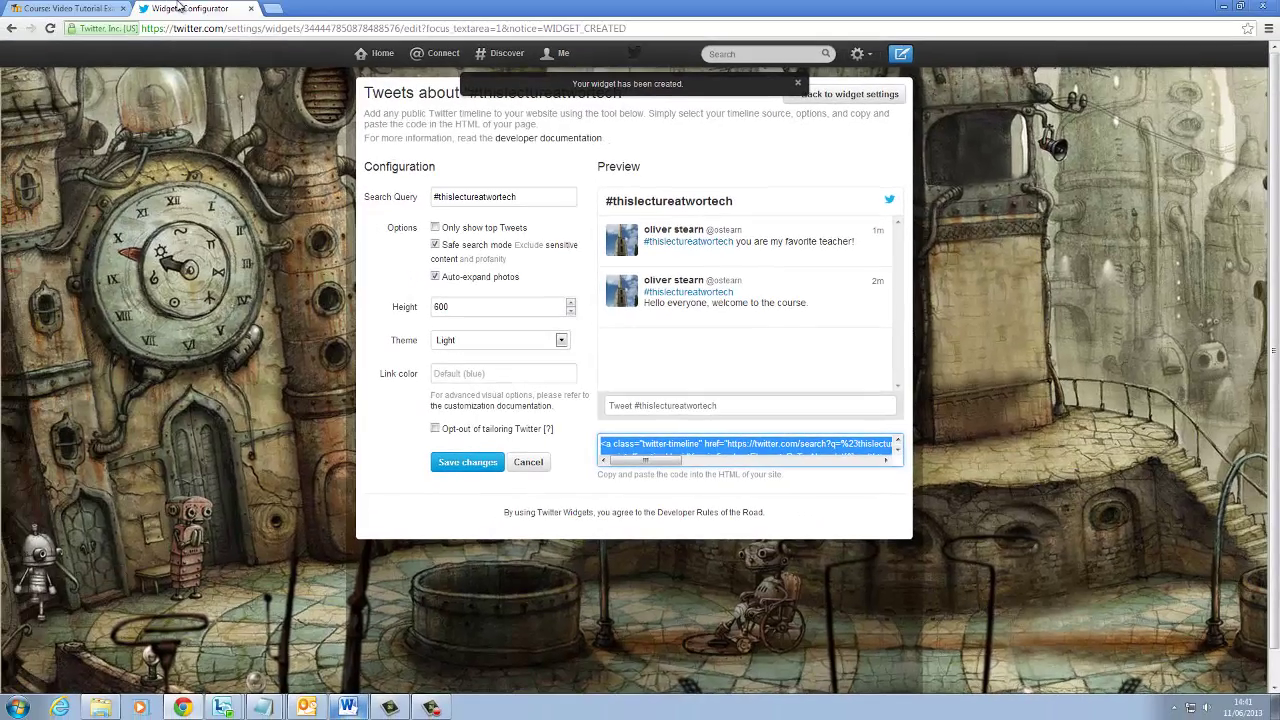
pyautogui.click(374, 57)
pyautogui.click(46, 6)
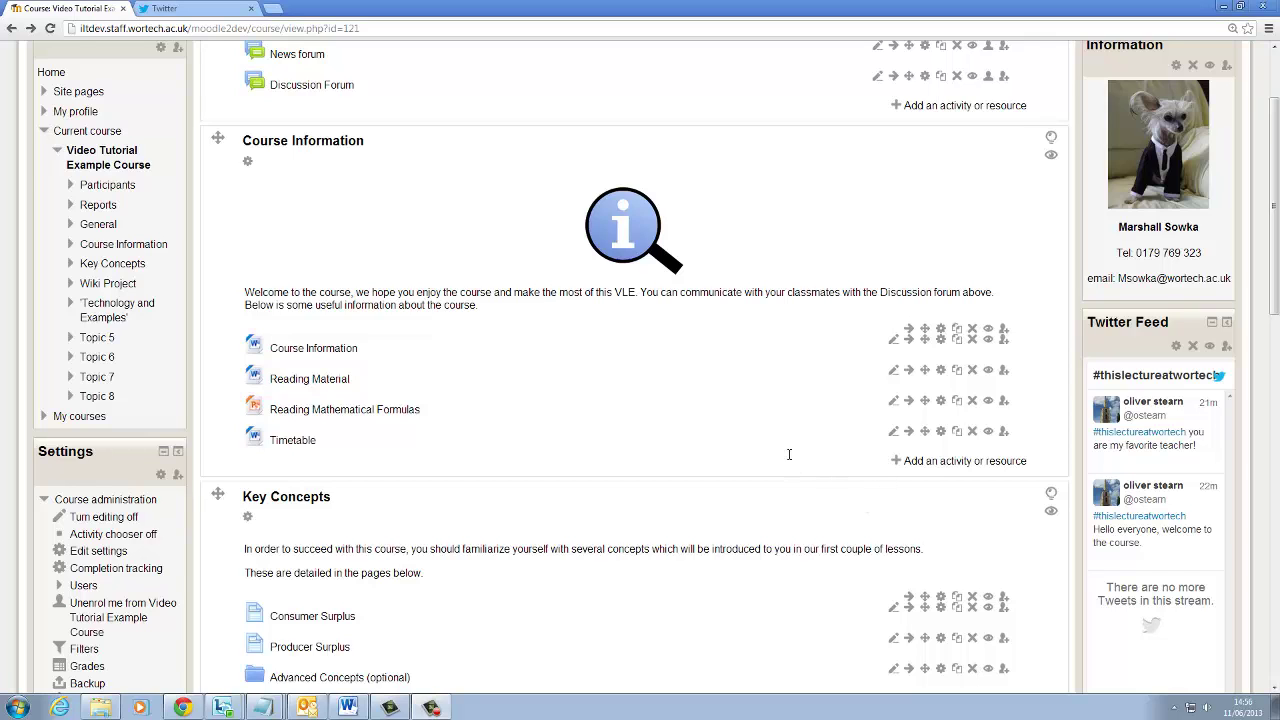
pyautogui.scroll(2, 800, 456)
pyautogui.scroll(-3, 806, 461)
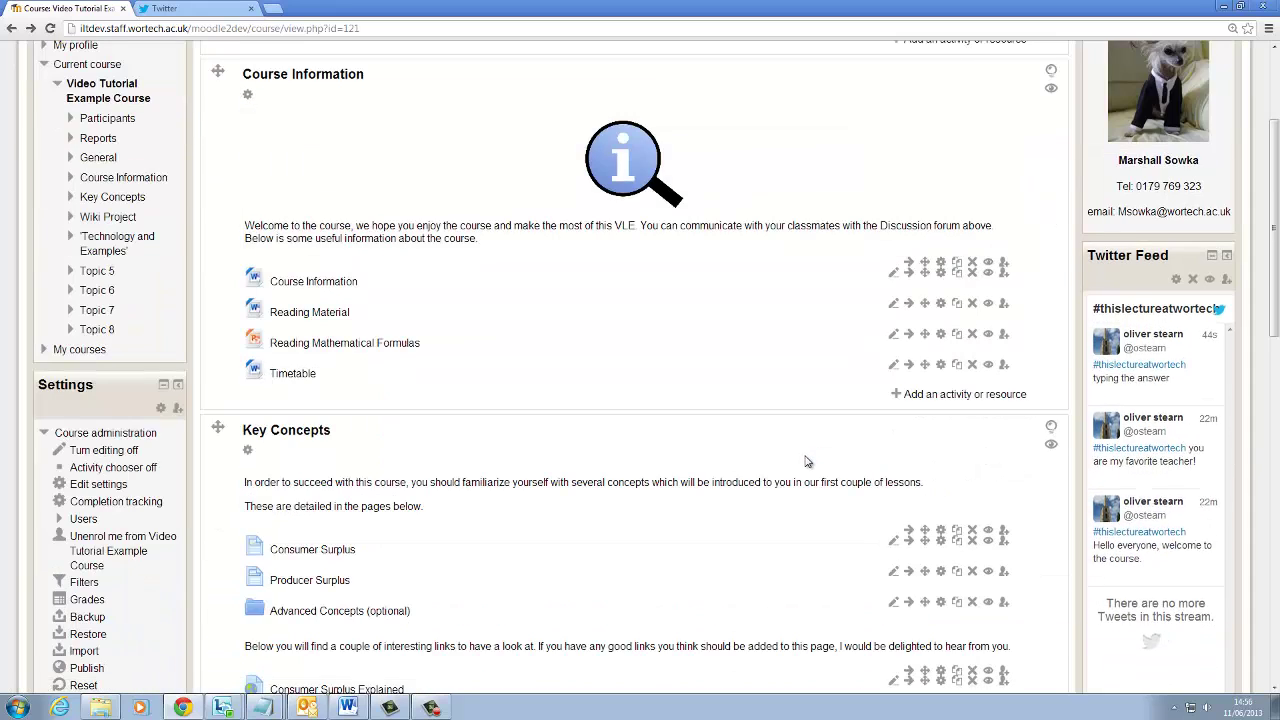